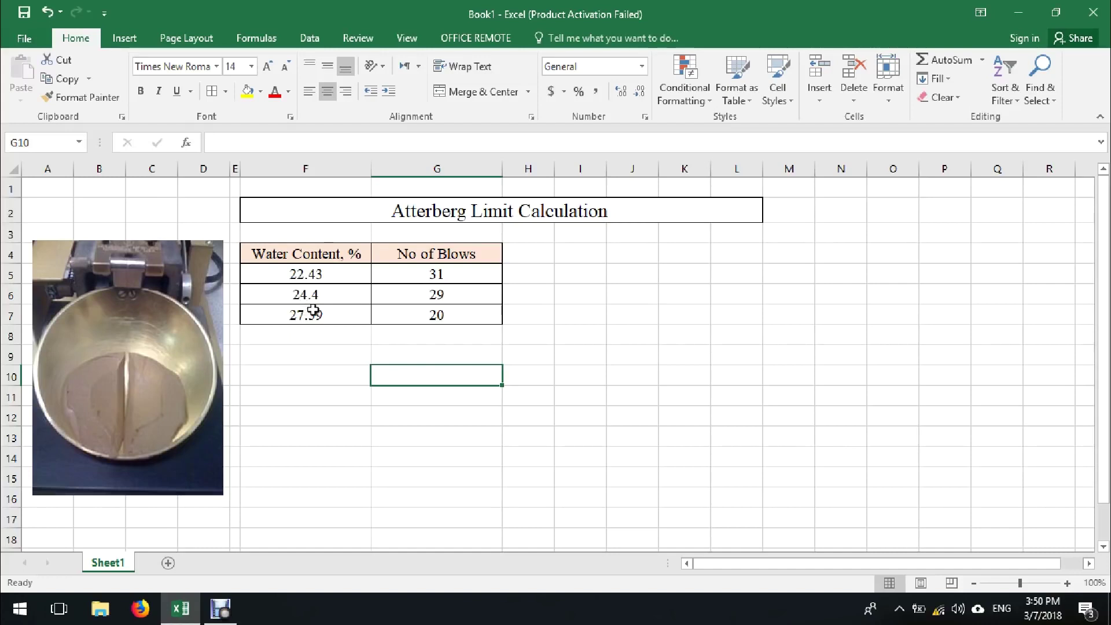
# Insert an empty scatter chart with smooth lines and markers, then move and enlarge it beside the data table.
pyautogui.click(123, 39)
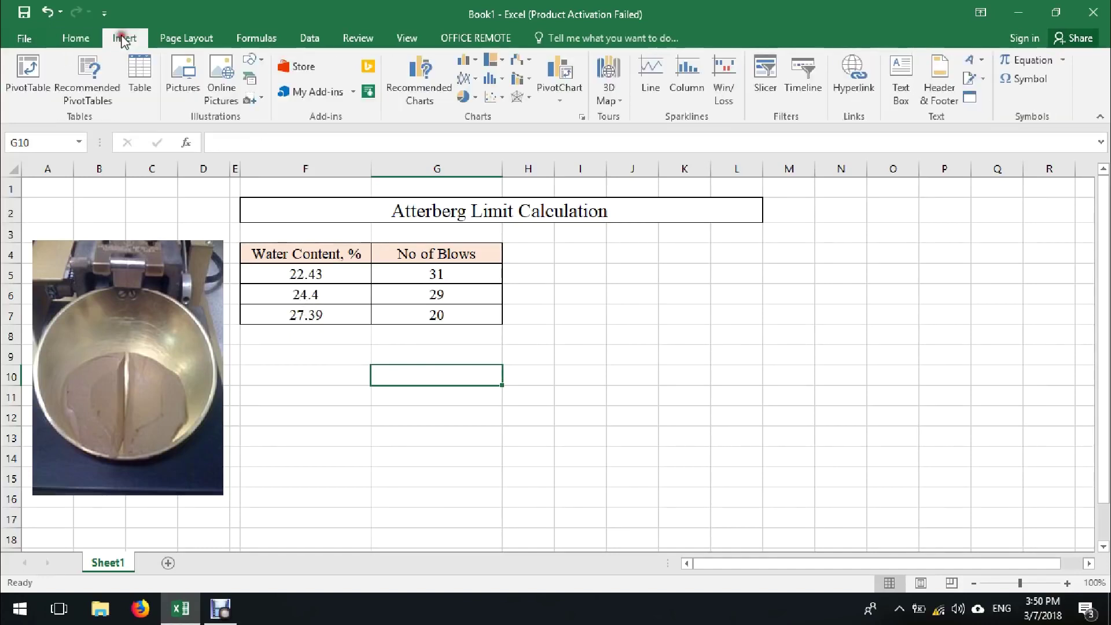
pyautogui.click(501, 99)
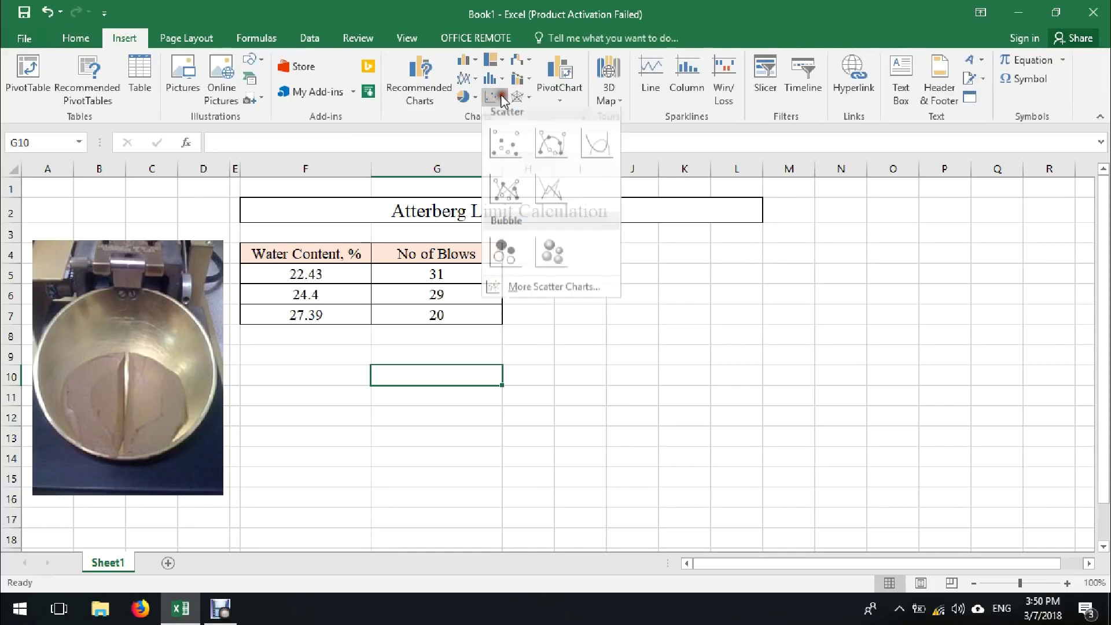
pyautogui.click(541, 144)
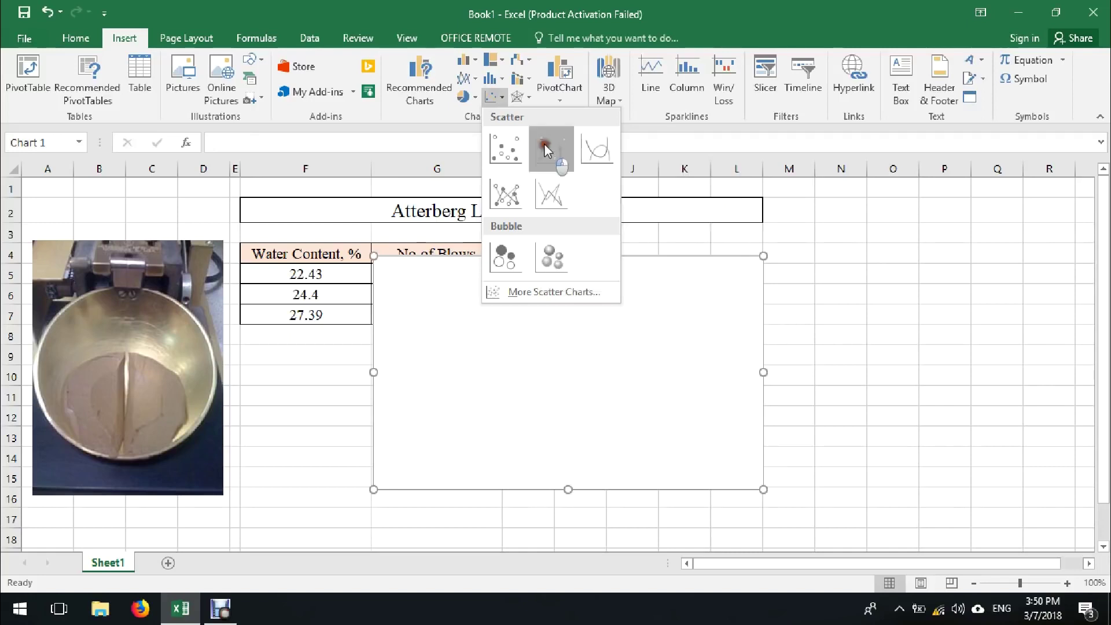
pyautogui.moveTo(485, 285); pyautogui.dragTo(643, 276)
pyautogui.moveTo(920, 481); pyautogui.dragTo(971, 497)
# Add a data series to the empty chart and name it "Atterberg Limit Chart".
pyautogui.rightClick(690, 374)
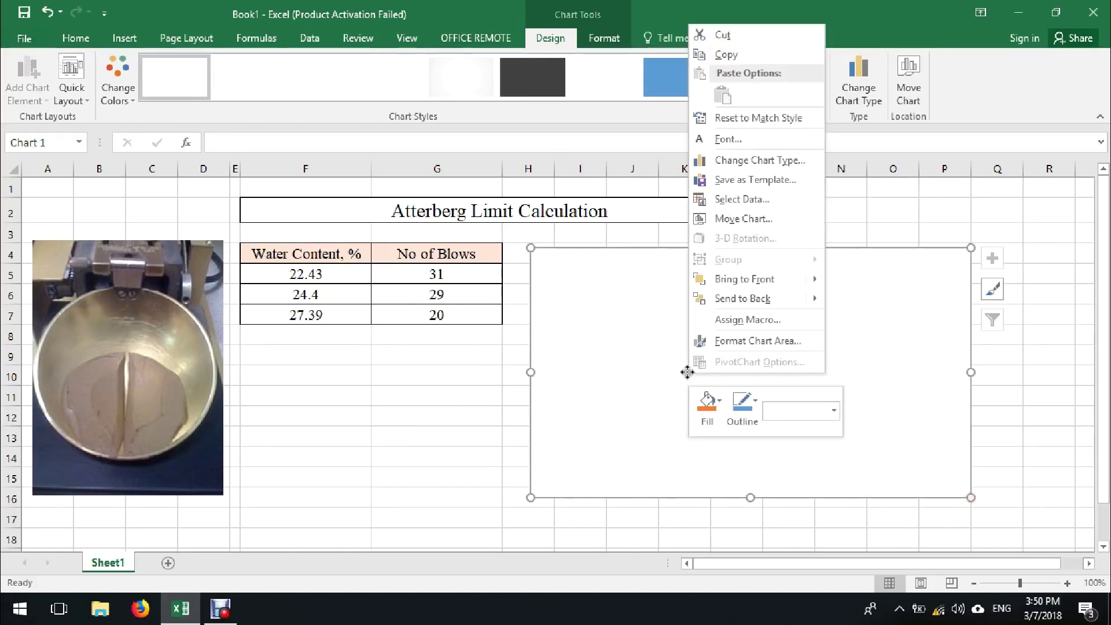
pyautogui.click(731, 198)
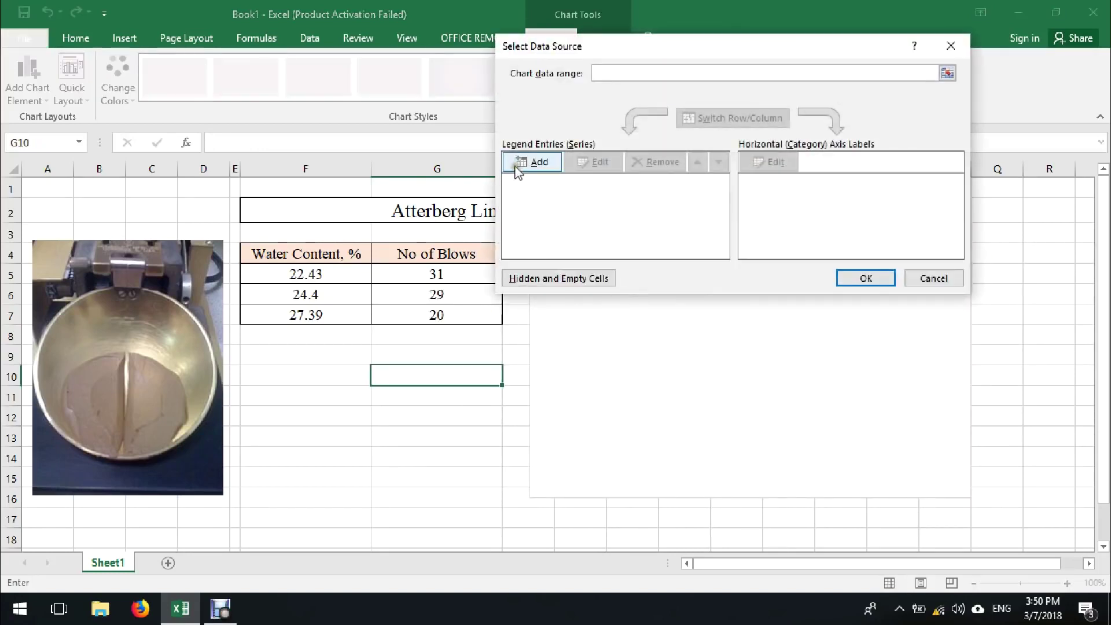
pyautogui.click(521, 164)
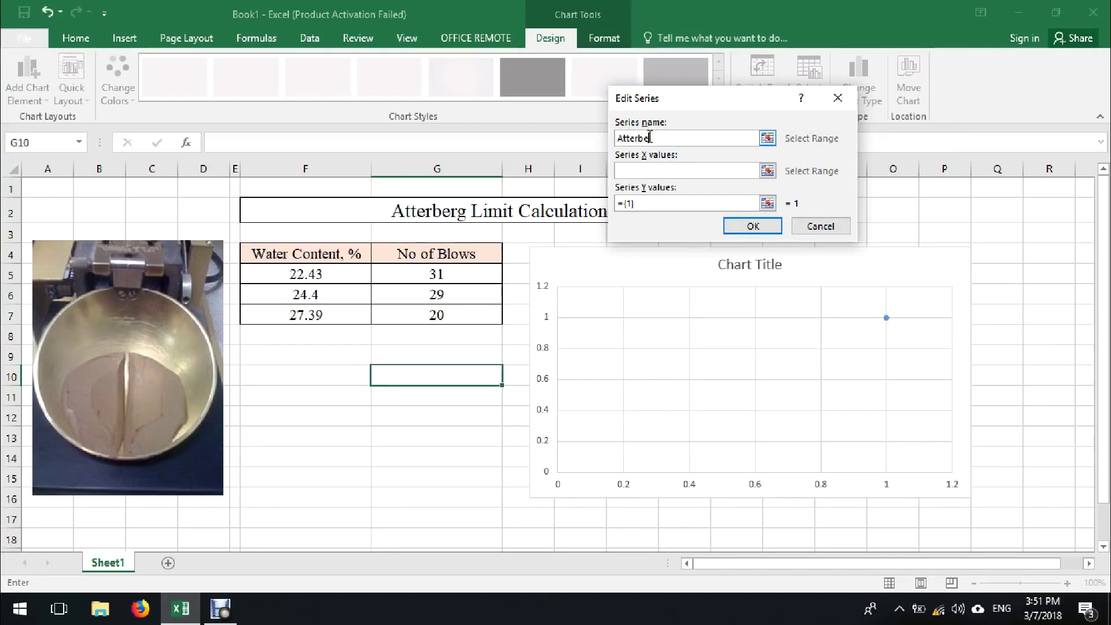
pyautogui.write('imit Chart')
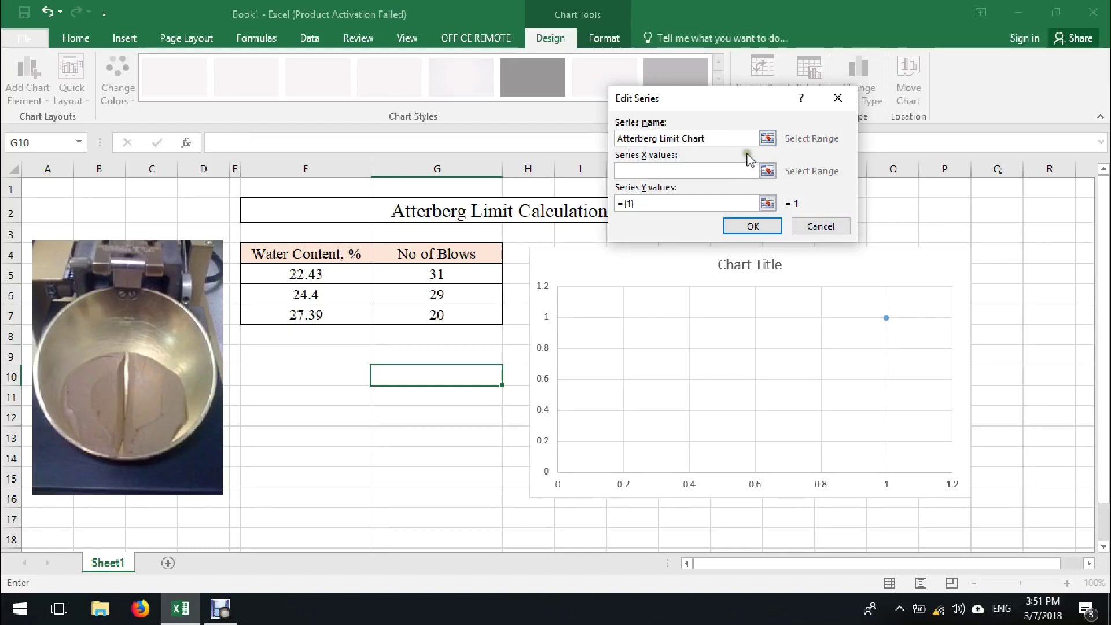
# Set the series X values to the blow counts in G5:G7 and the Y values to the water contents in F5:F7.
pyautogui.click(768, 171)
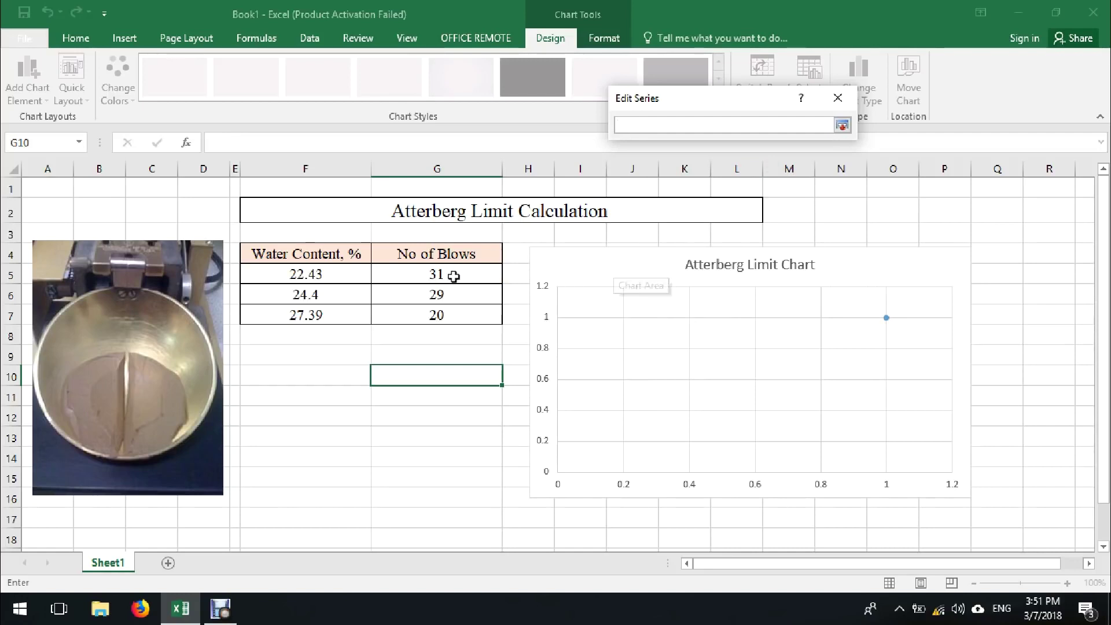
pyautogui.moveTo(406, 273); pyautogui.dragTo(492, 323)
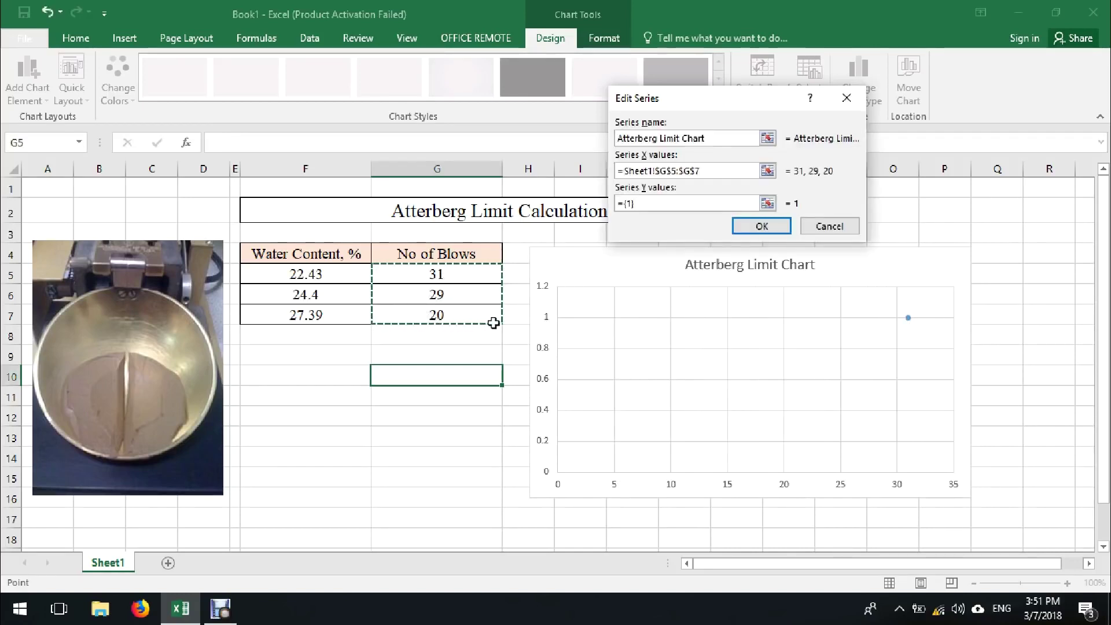
pyautogui.click(768, 203)
pyautogui.moveTo(306, 273); pyautogui.dragTo(312, 313)
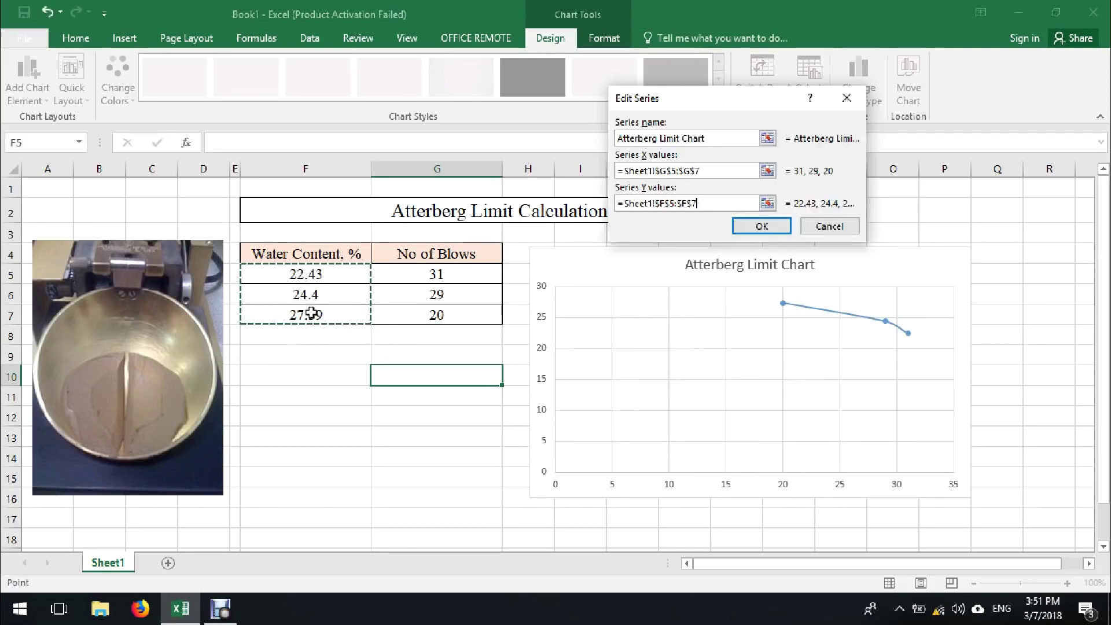
pyautogui.click(756, 226)
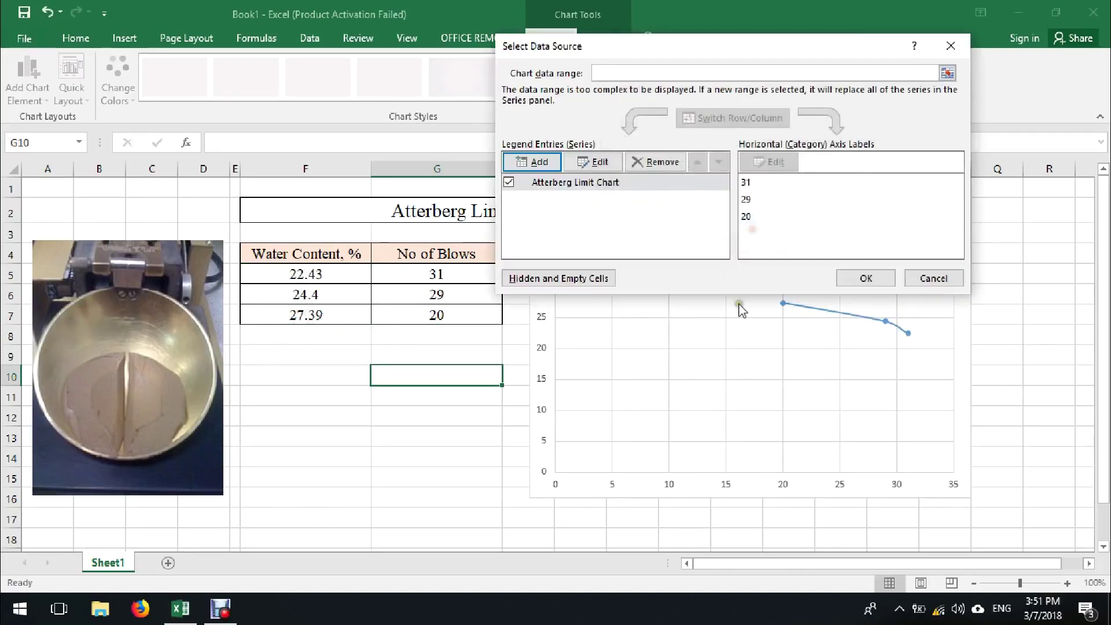
pyautogui.click(862, 279)
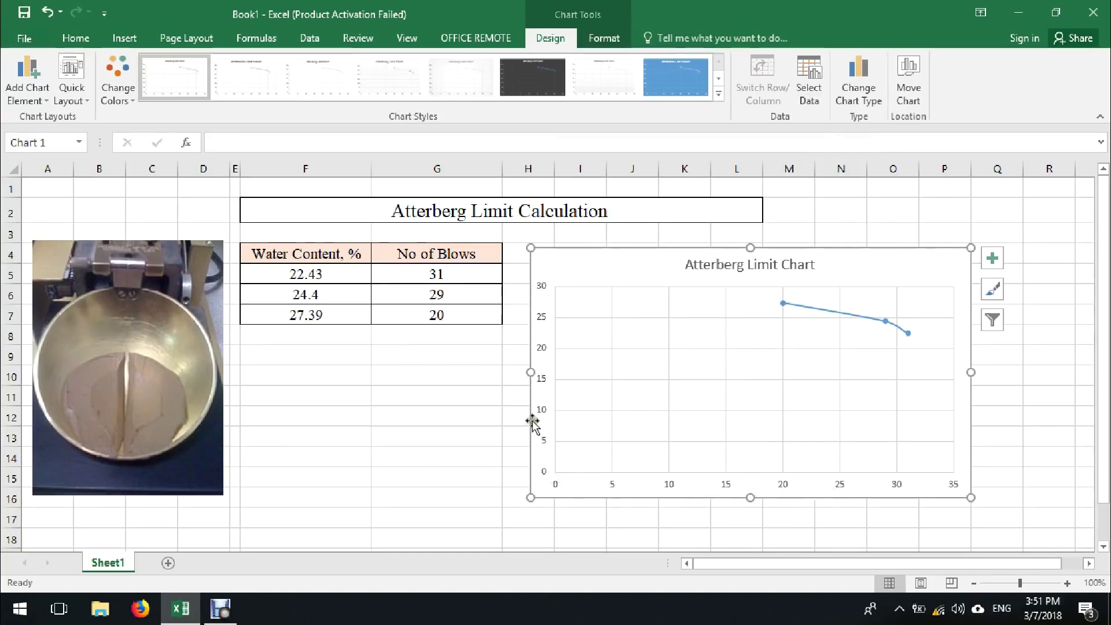
# Change the chart's horizontal axis to a logarithmic scale with base 10.
pyautogui.click(727, 492)
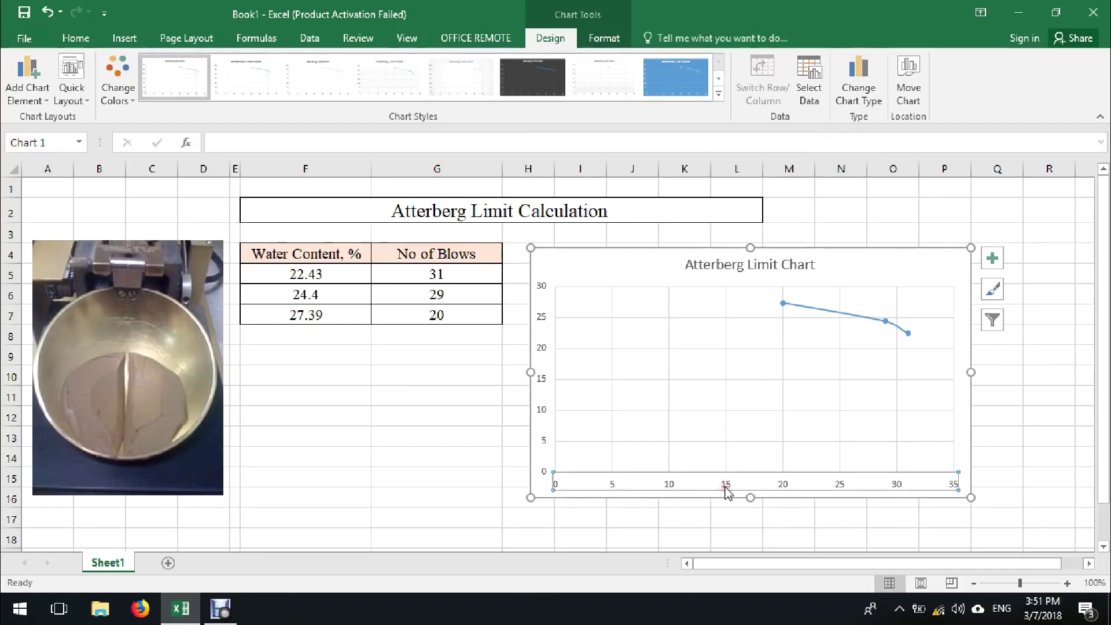
pyautogui.click(725, 461)
pyautogui.click(723, 489)
pyautogui.rightClick(718, 490)
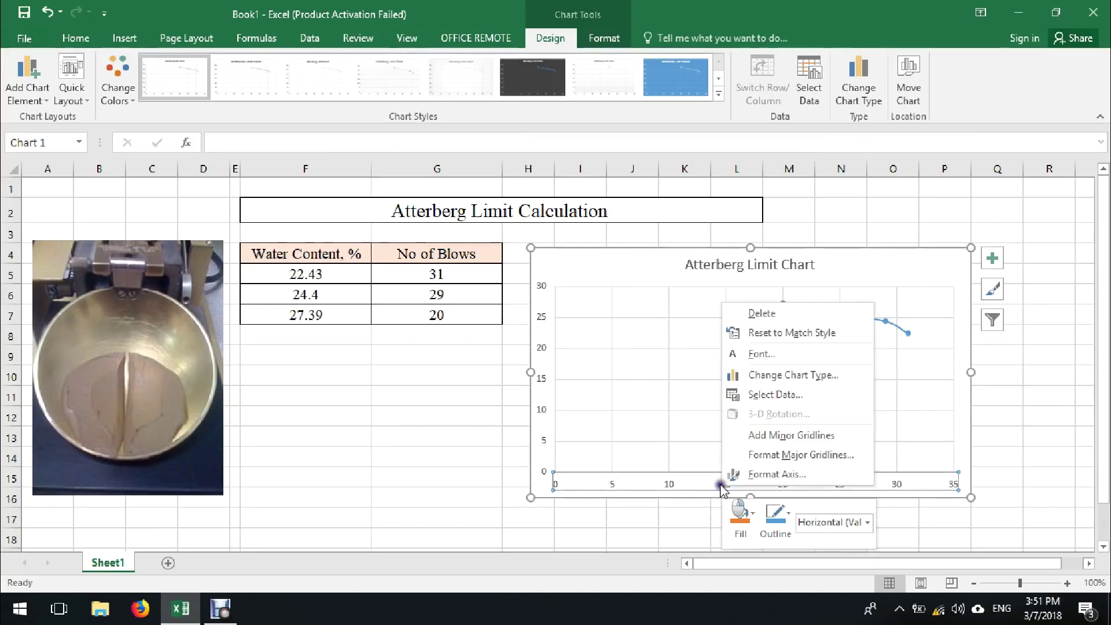
pyautogui.click(763, 473)
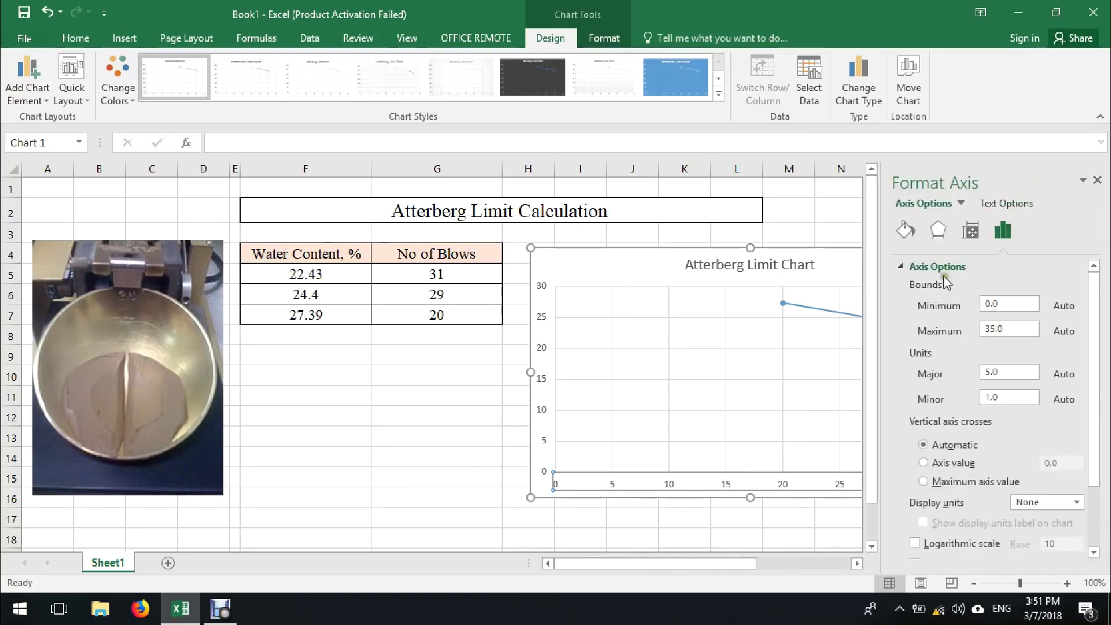
pyautogui.scroll(-1, 897, 355)
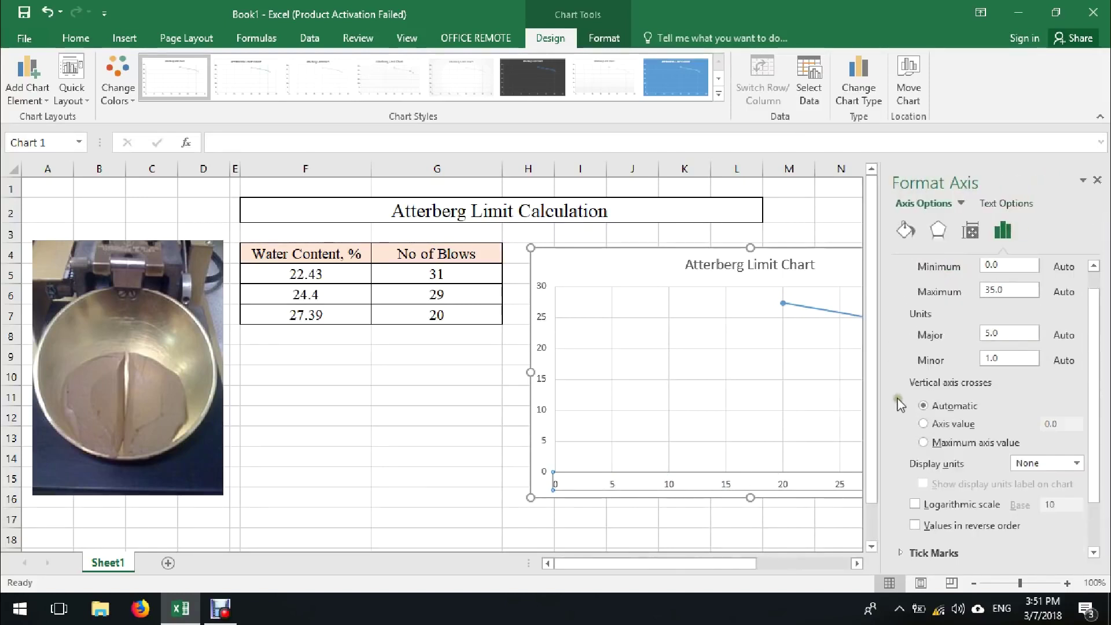
pyautogui.click(915, 504)
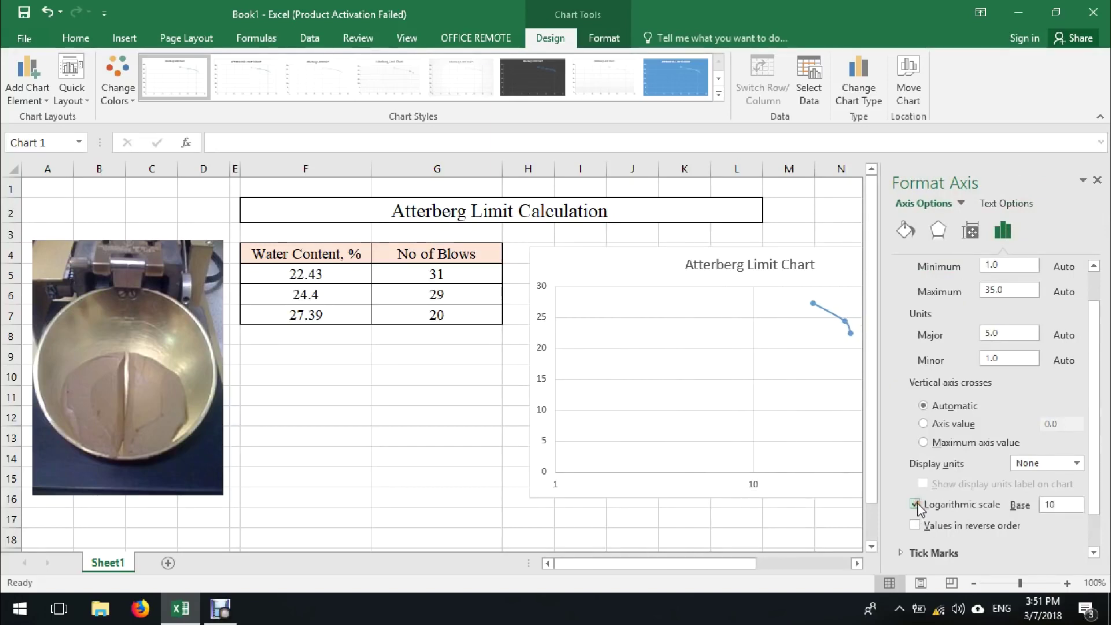
pyautogui.click(1098, 180)
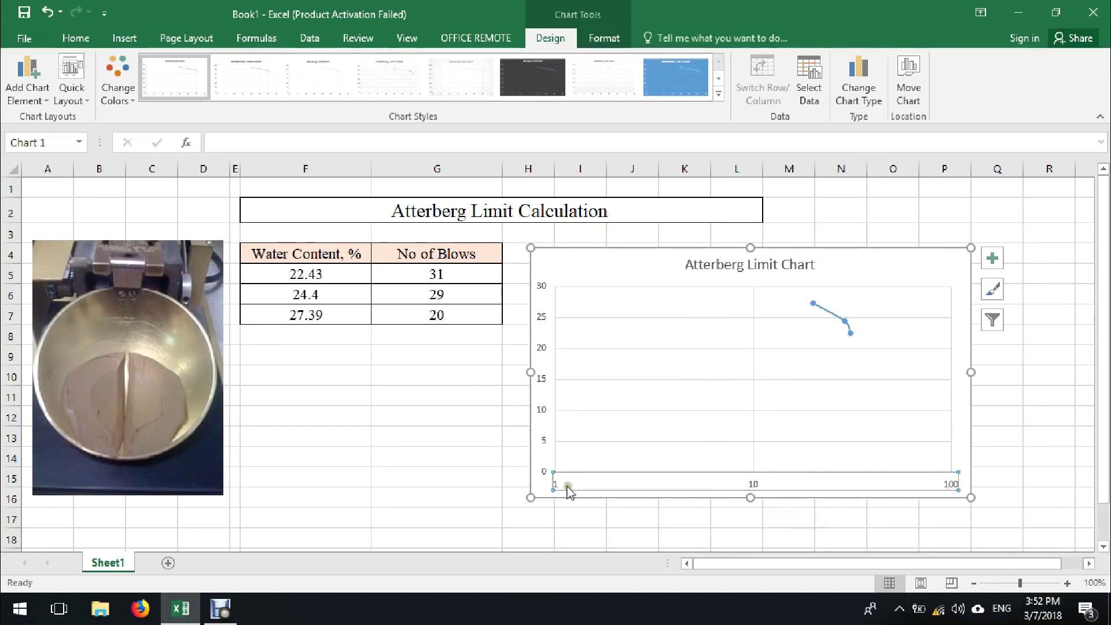
# Add minor gridlines to the chart's horizontal logarithmic axis.
pyautogui.click(643, 431)
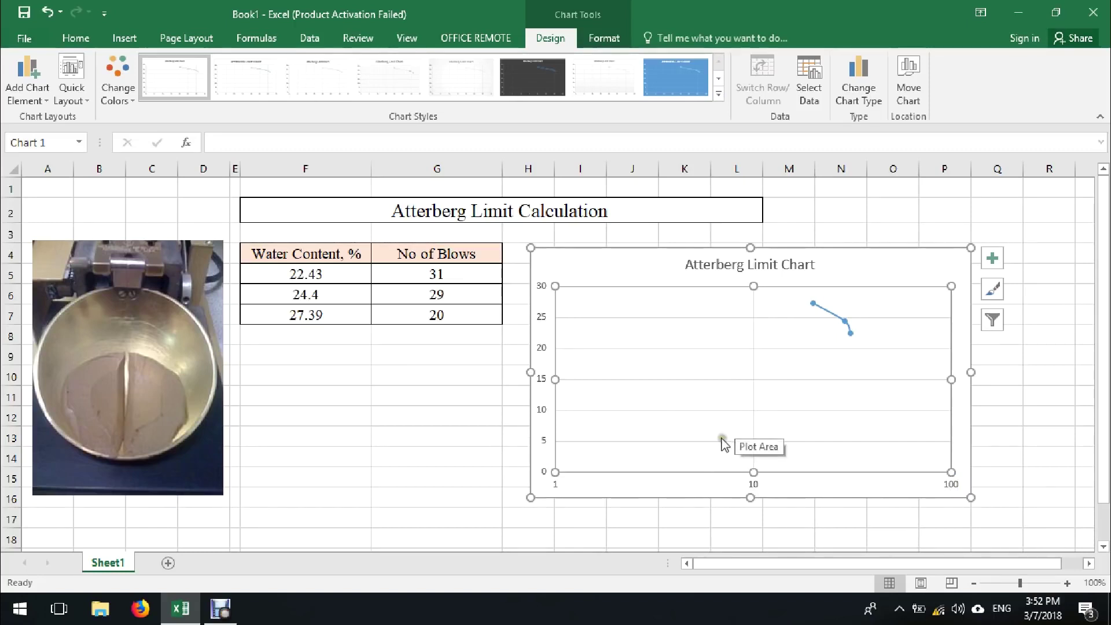
pyautogui.click(745, 485)
pyautogui.click(753, 485)
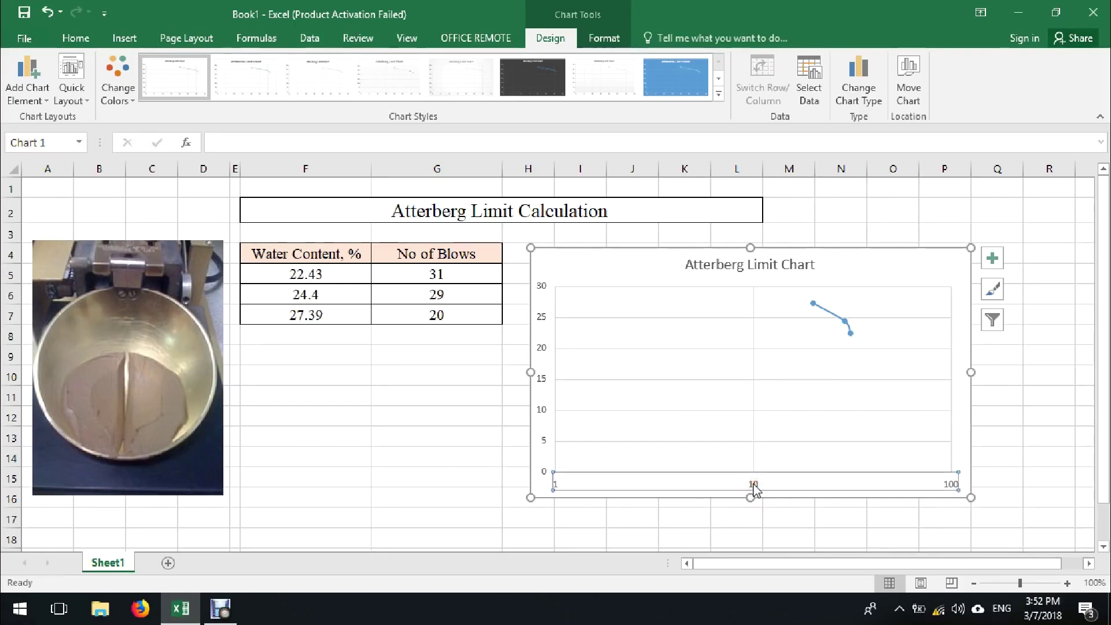
pyautogui.rightClick(754, 486)
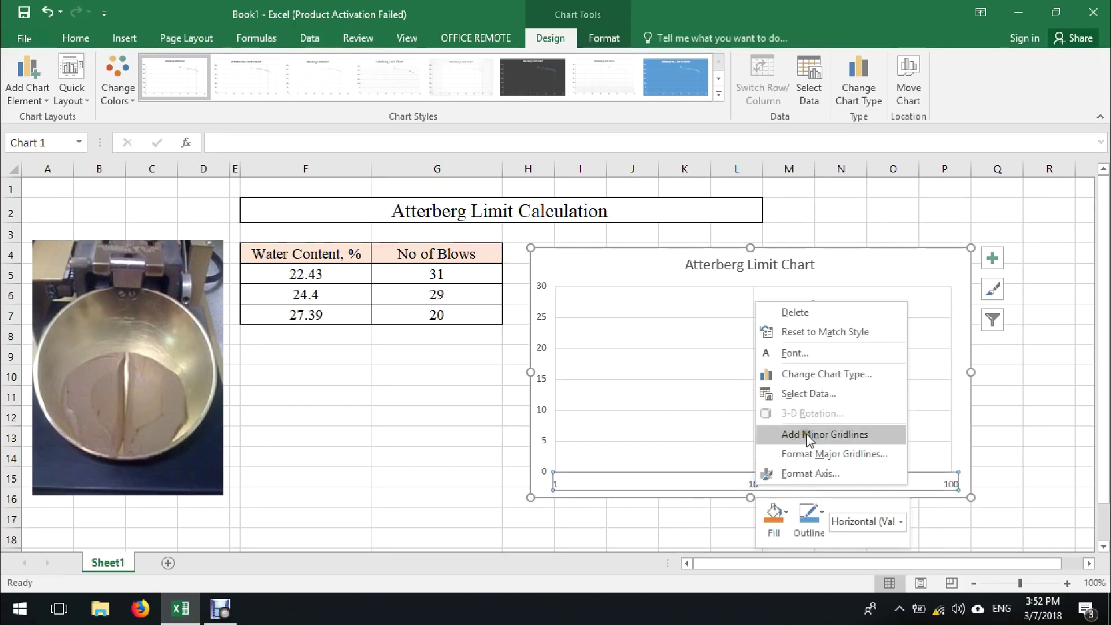
pyautogui.click(833, 441)
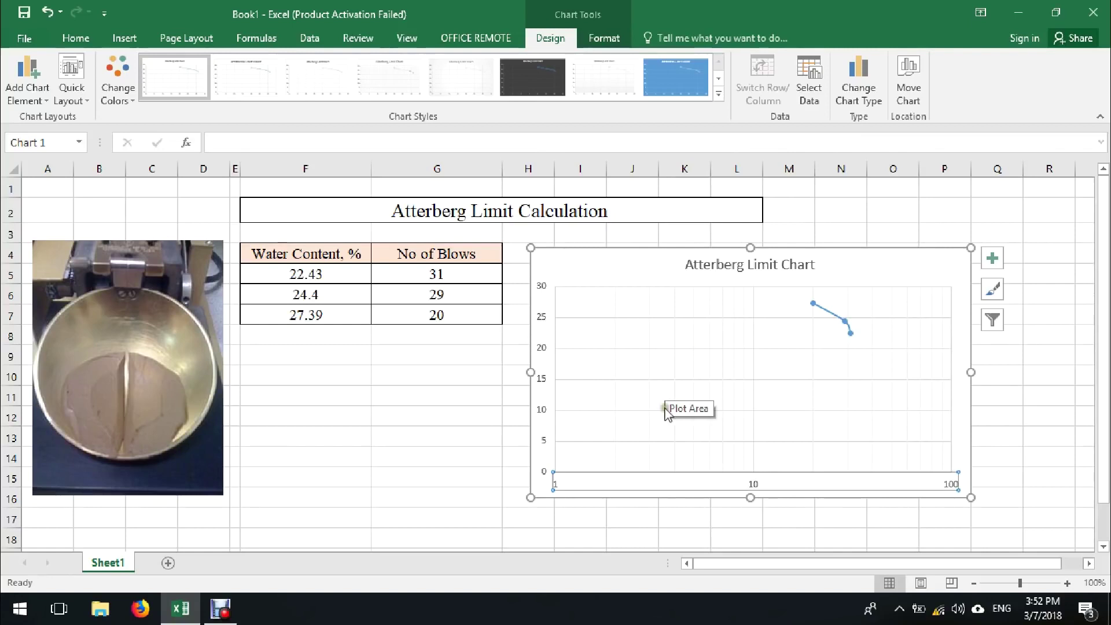
# Format the horizontal axis's minor gridlines as solid lines in a mid gray.
pyautogui.rightClick(751, 478)
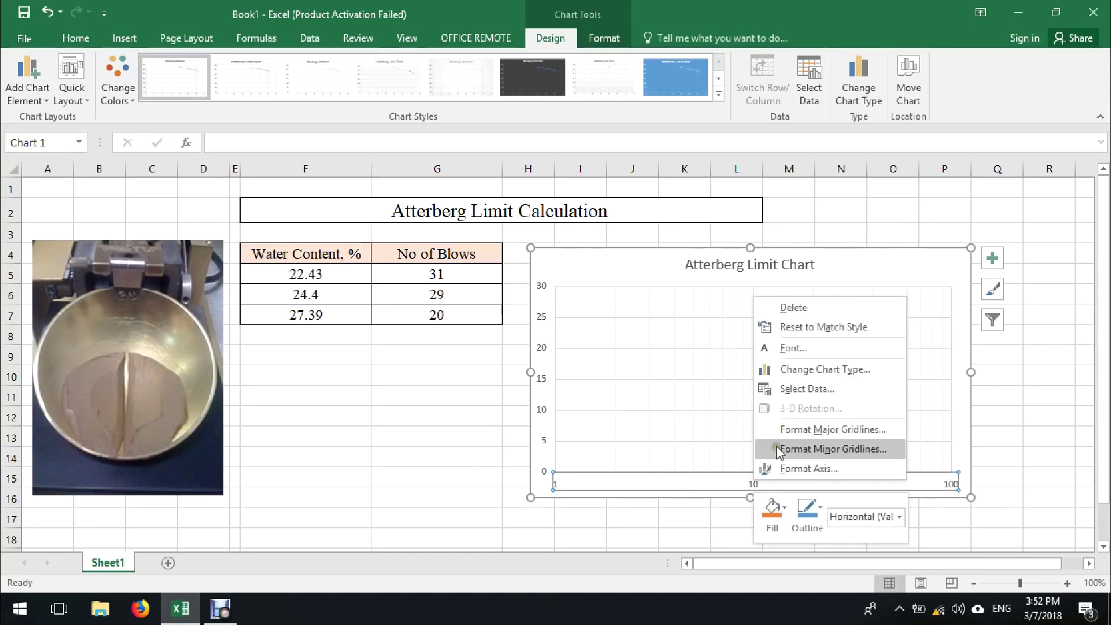
pyautogui.click(820, 449)
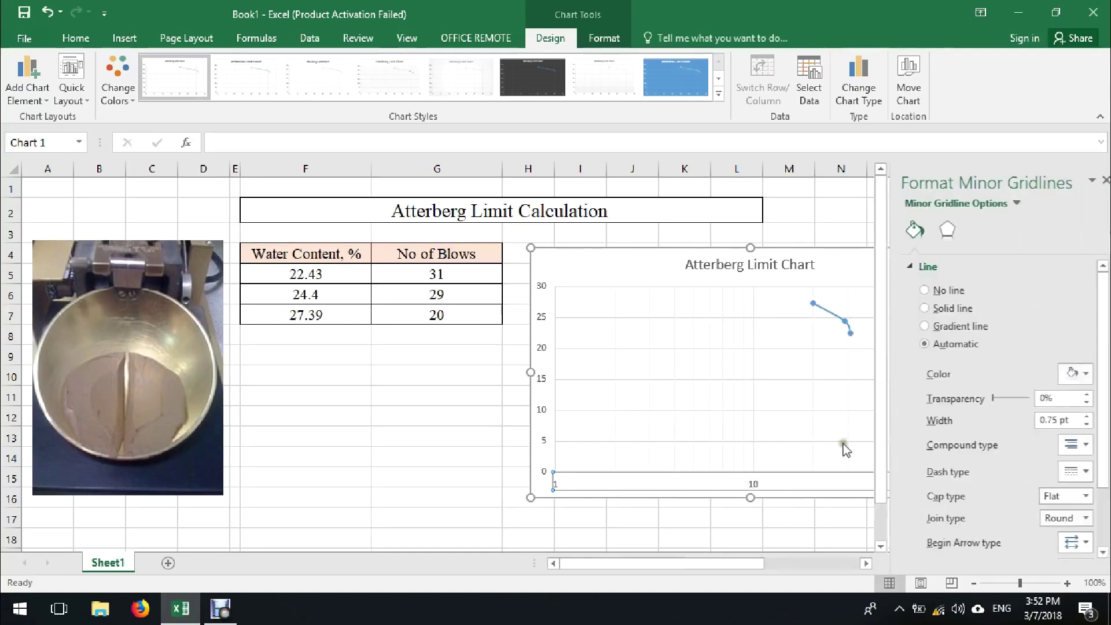
pyautogui.click(1066, 373)
pyautogui.click(1031, 412)
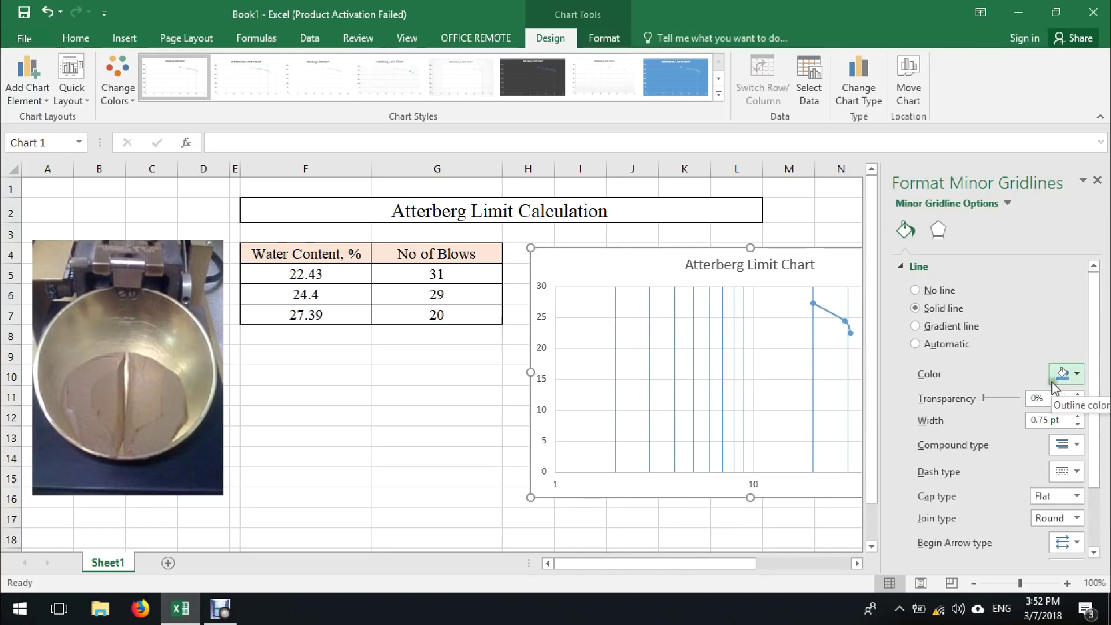
pyautogui.click(1074, 375)
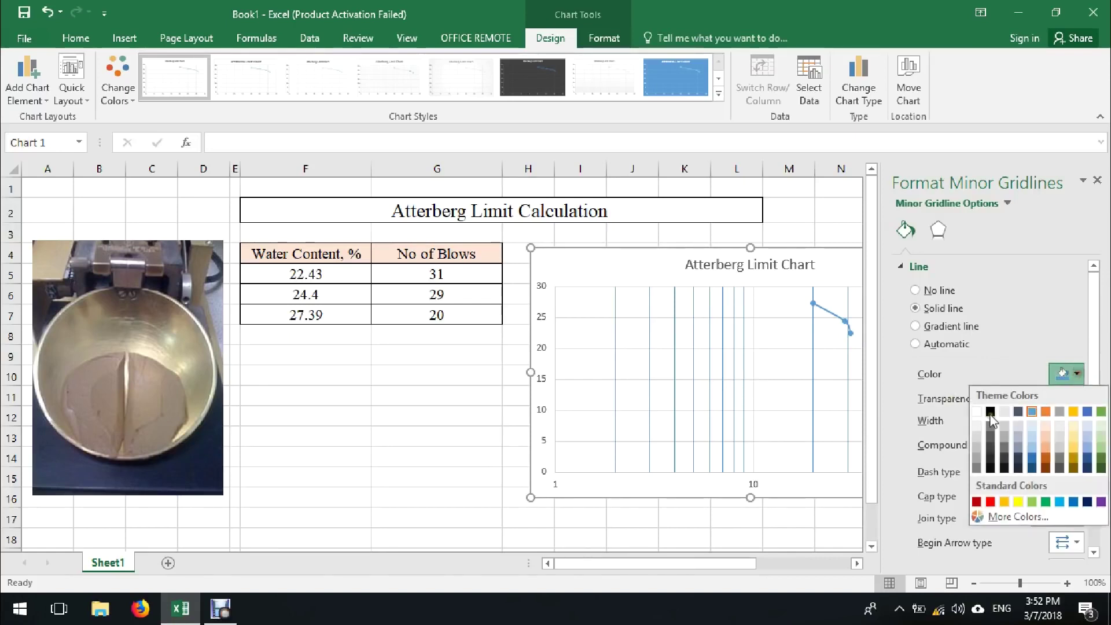
pyautogui.click(976, 461)
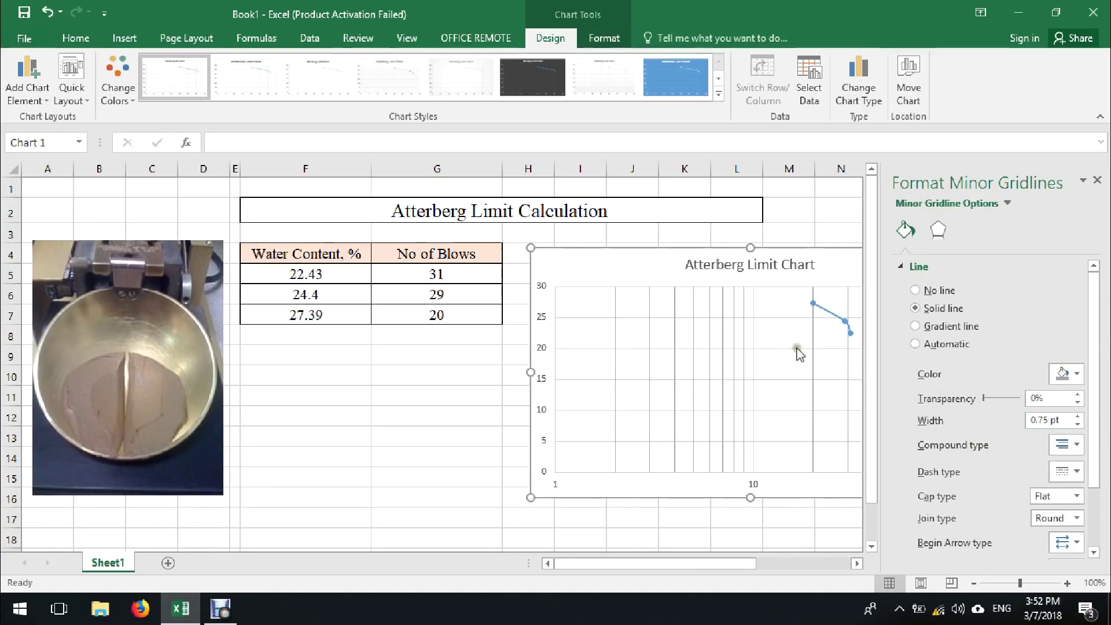
# Format the horizontal axis's major gridlines as solid black lines.
pyautogui.click(758, 479)
pyautogui.rightClick(759, 478)
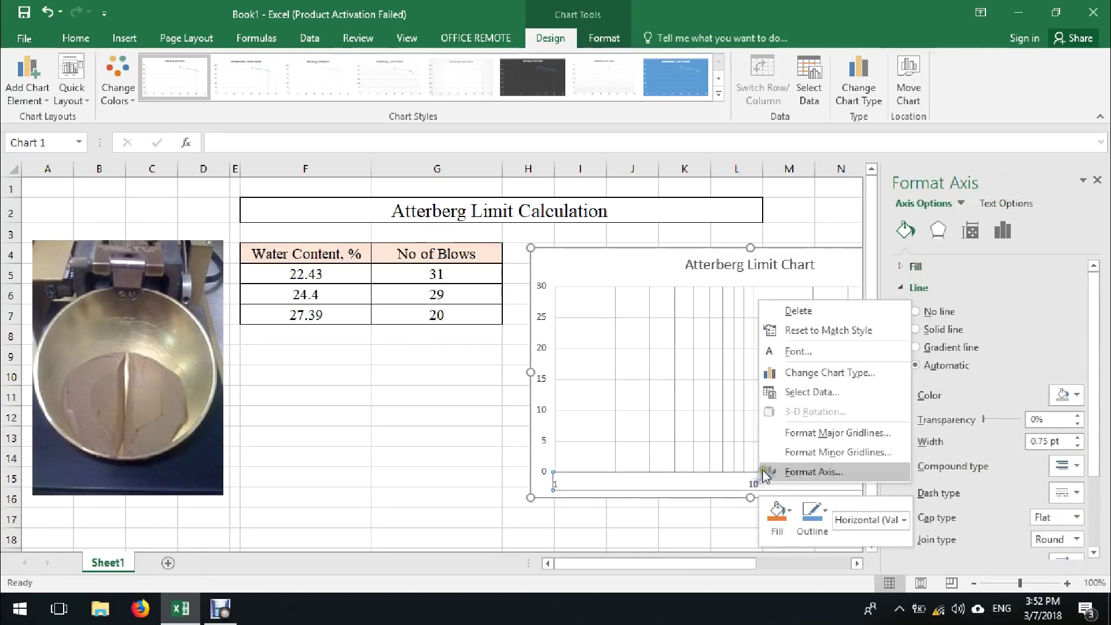
pyautogui.click(825, 435)
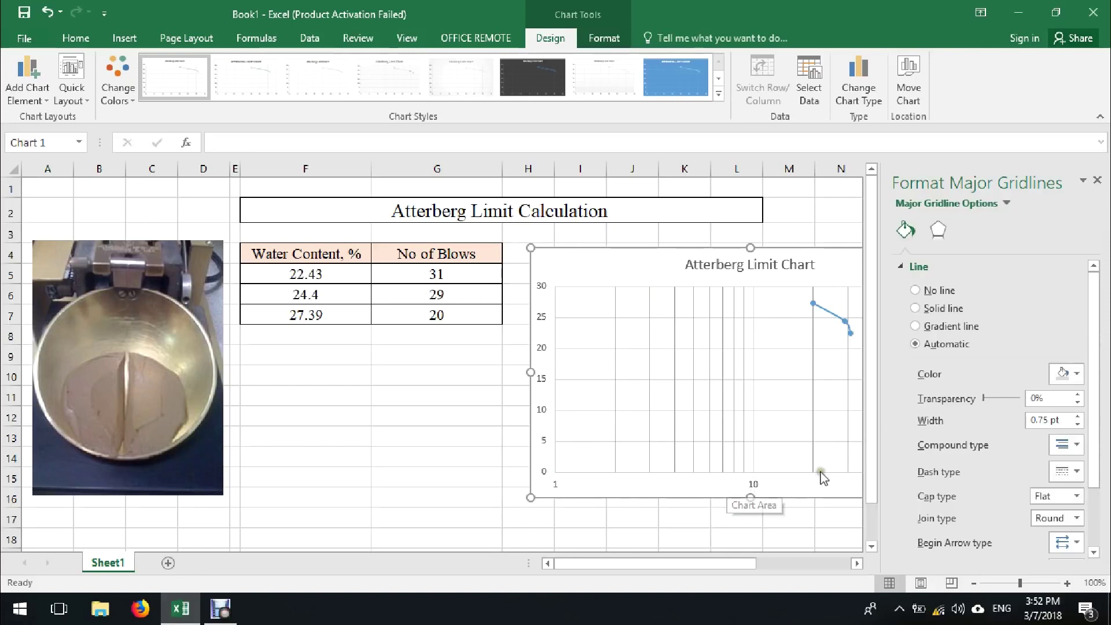
pyautogui.click(1065, 375)
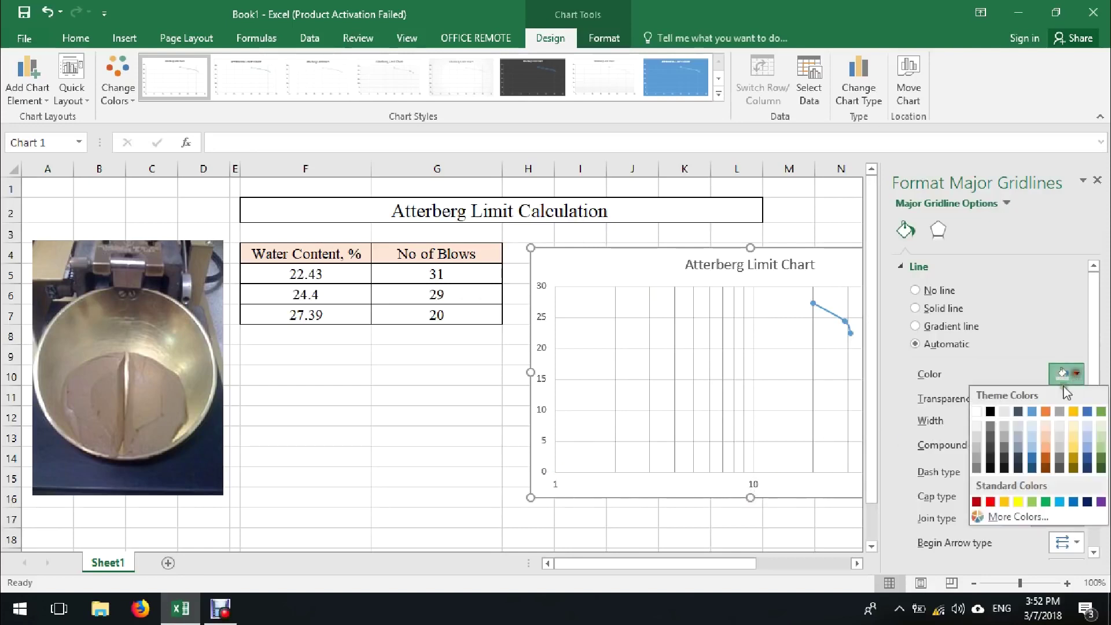
pyautogui.click(991, 412)
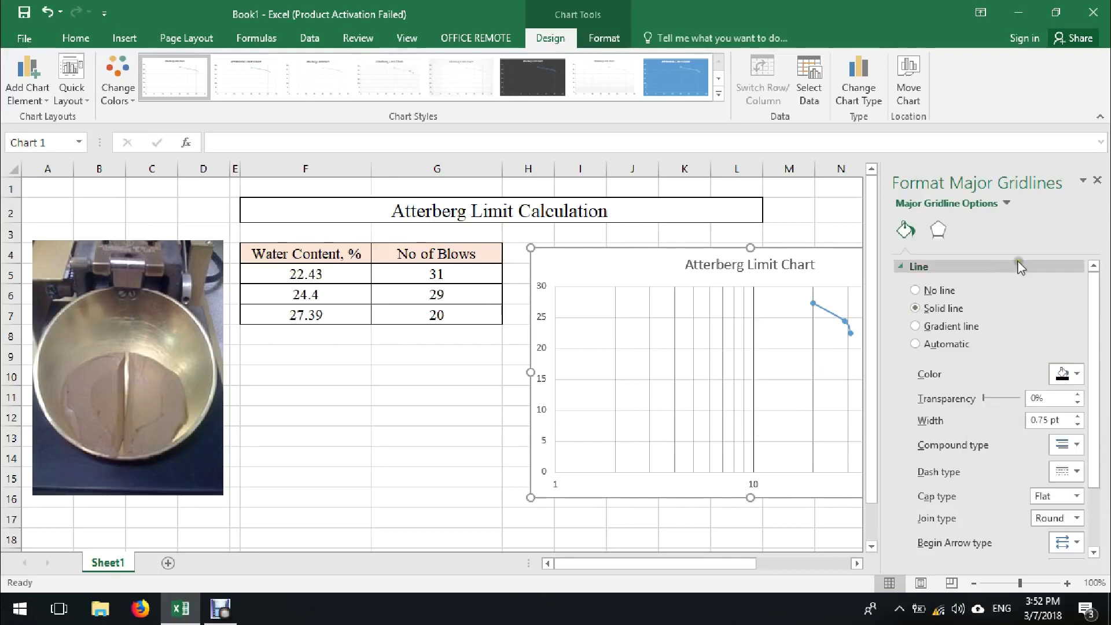
pyautogui.click(1097, 180)
# Add minor gridlines to the chart's vertical axis.
pyautogui.click(541, 351)
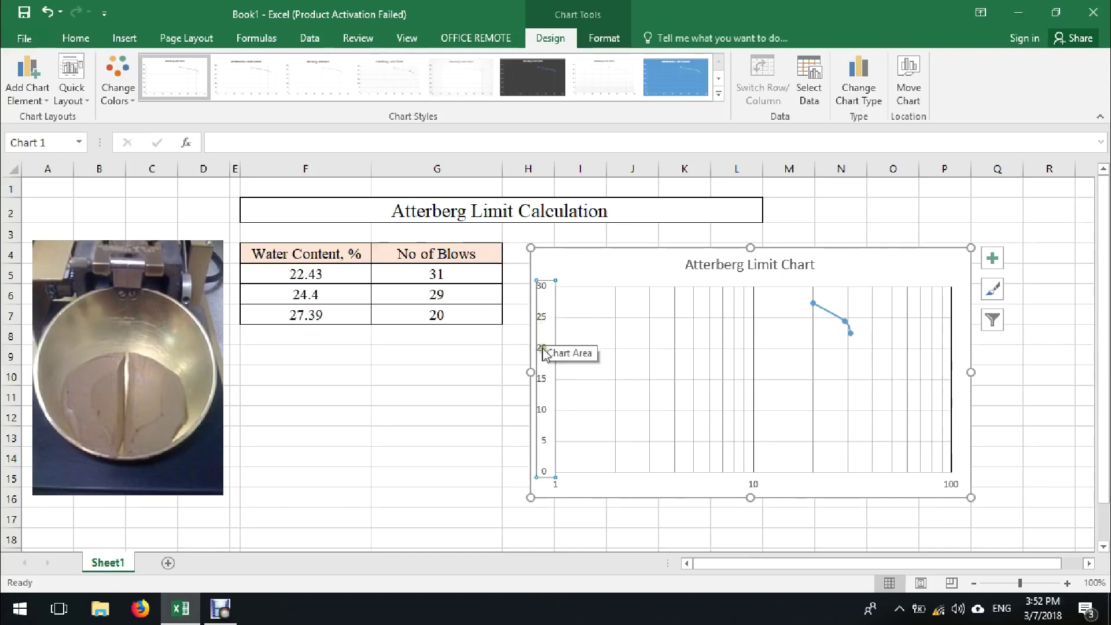
pyautogui.rightClick(543, 380)
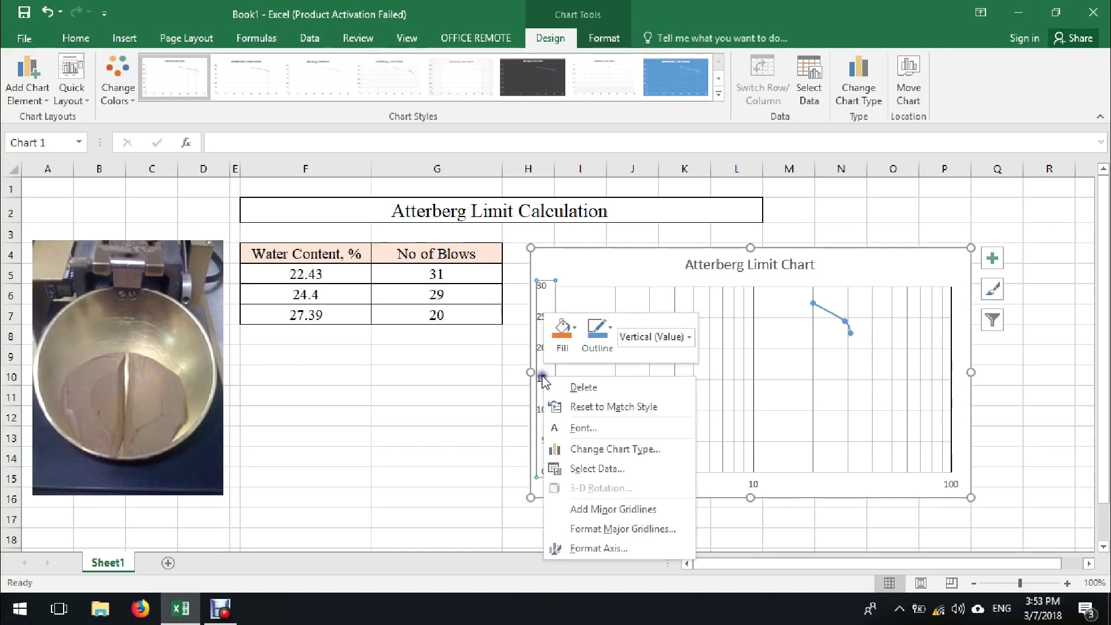
pyautogui.click(583, 510)
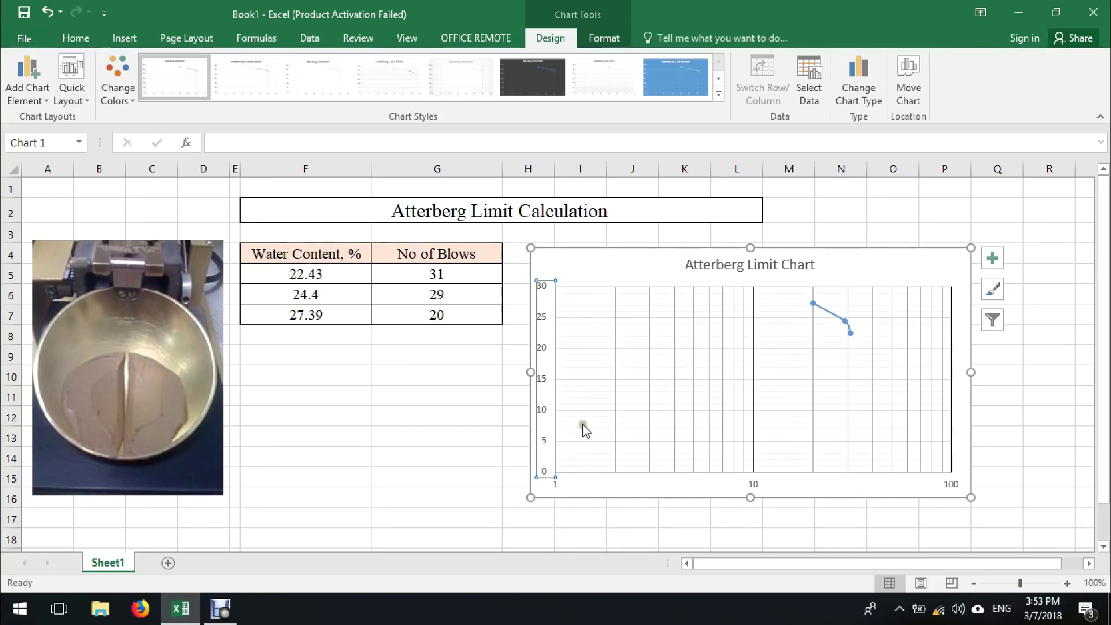
# Format the vertical axis's minor gridlines as solid lines in a mid gray.
pyautogui.rightClick(545, 384)
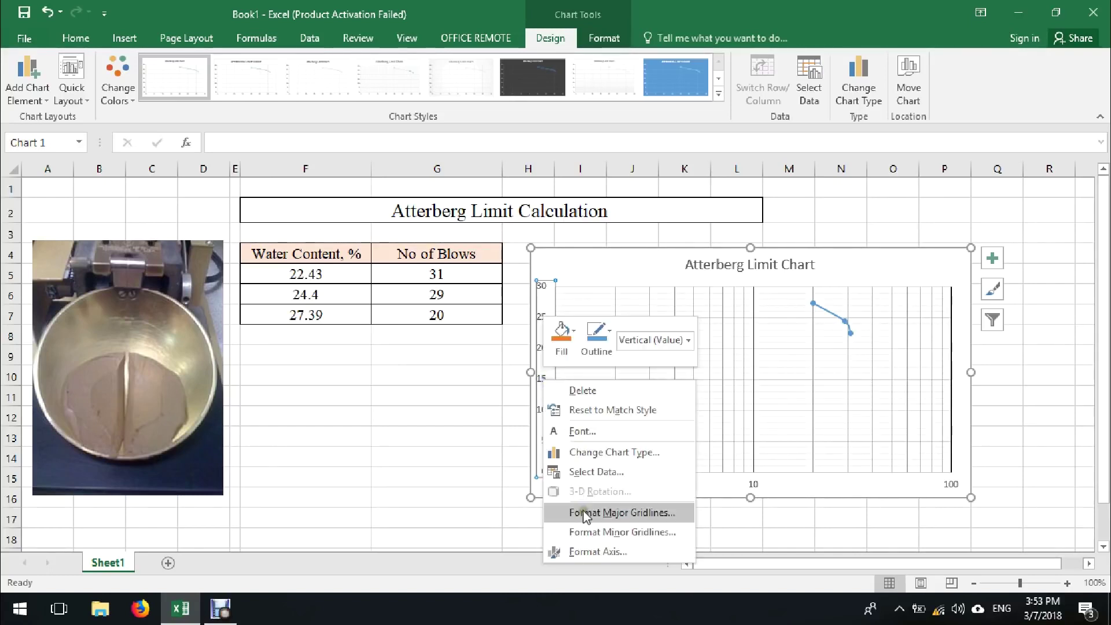
pyautogui.click(595, 530)
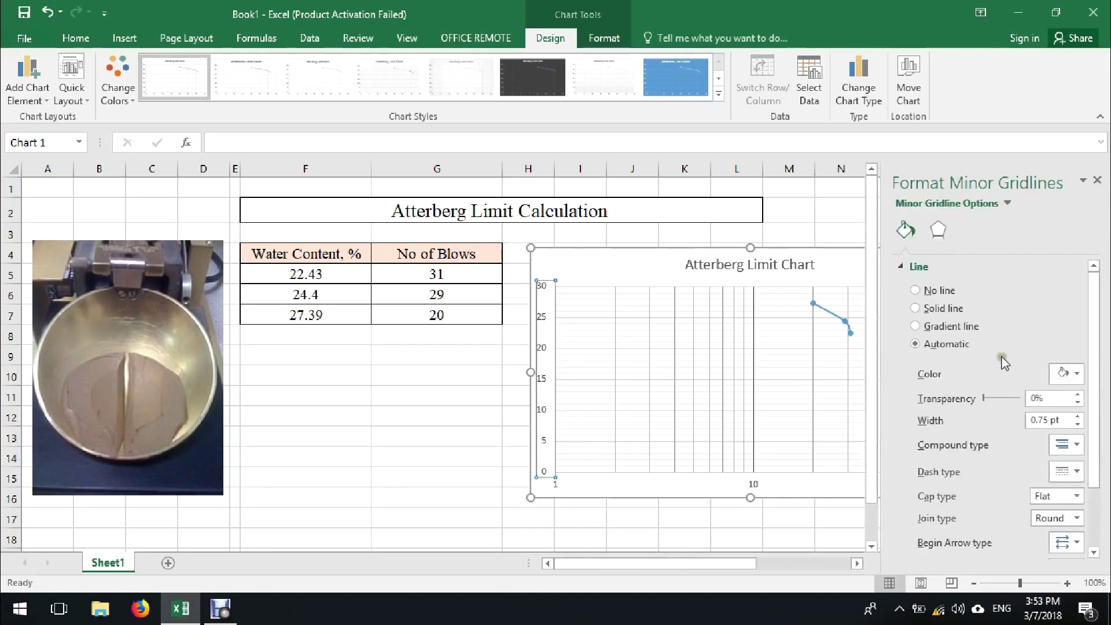
pyautogui.click(1066, 373)
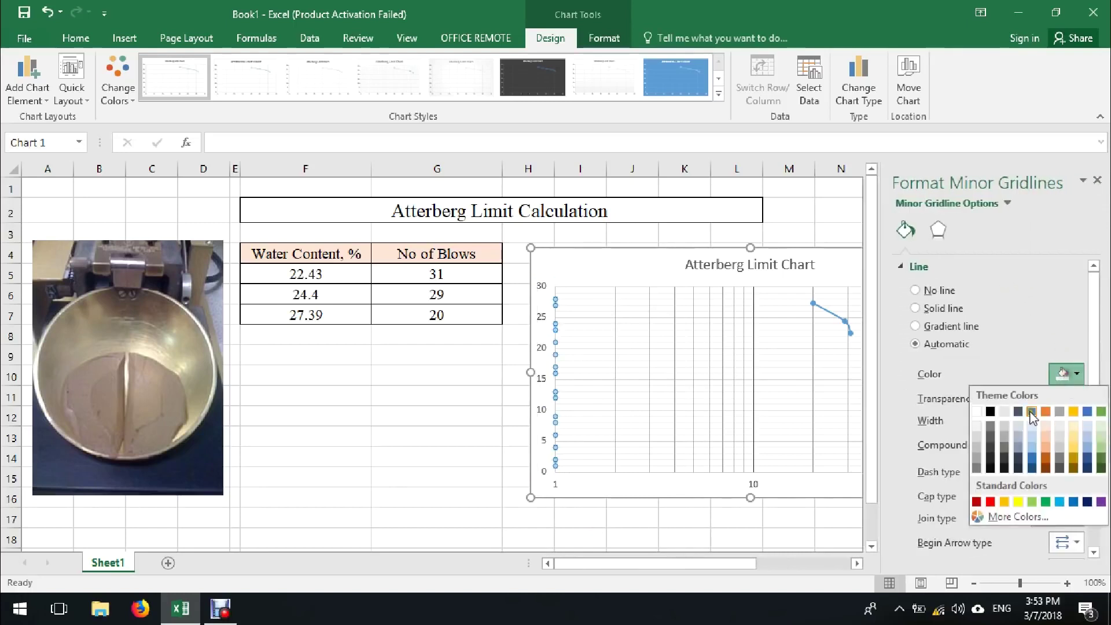
pyautogui.click(975, 454)
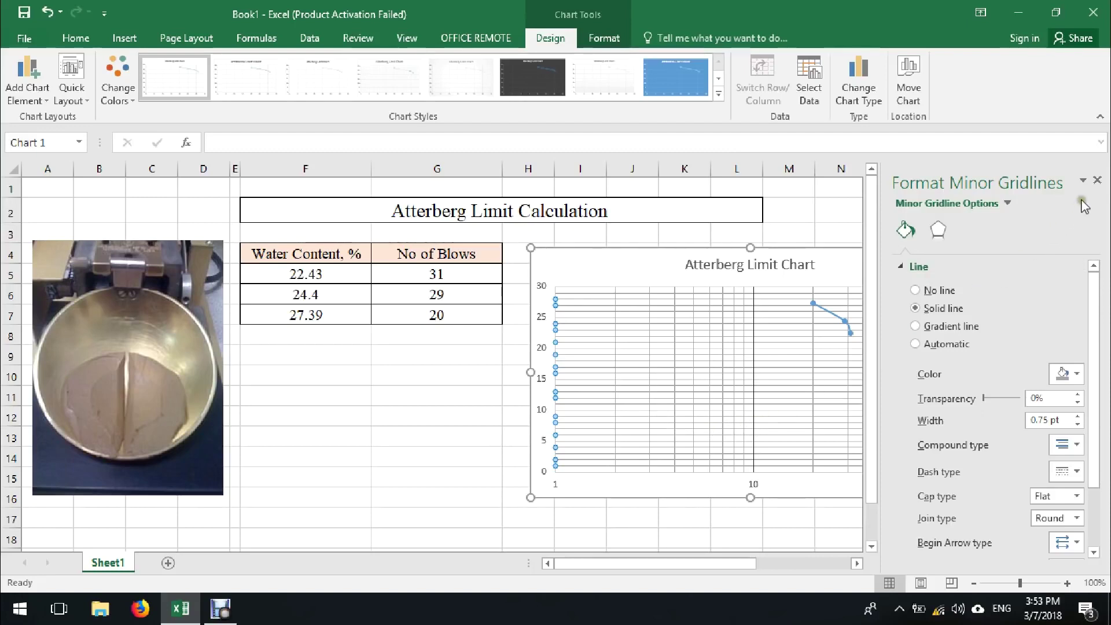
pyautogui.click(1097, 182)
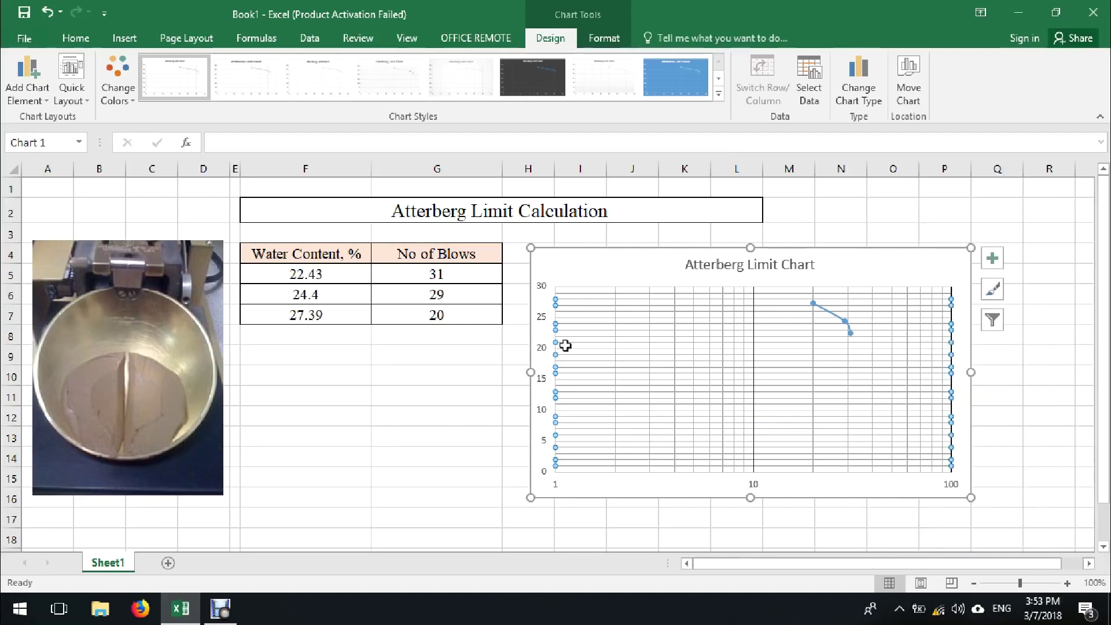
# Format the vertical axis's major gridlines as solid black lines.
pyautogui.click(544, 388)
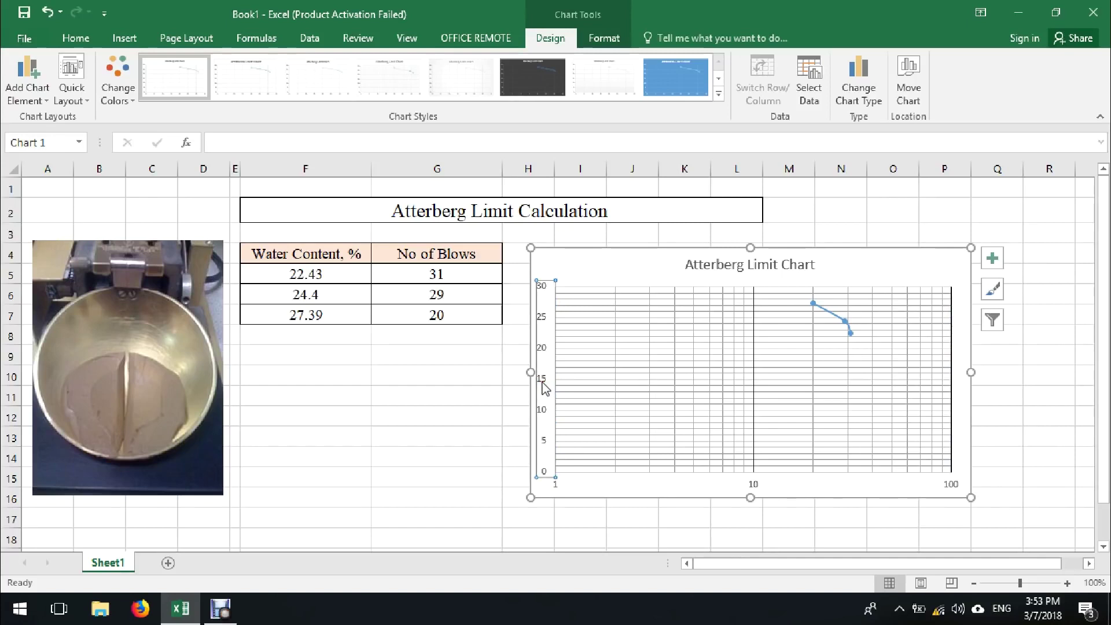
pyautogui.rightClick(544, 387)
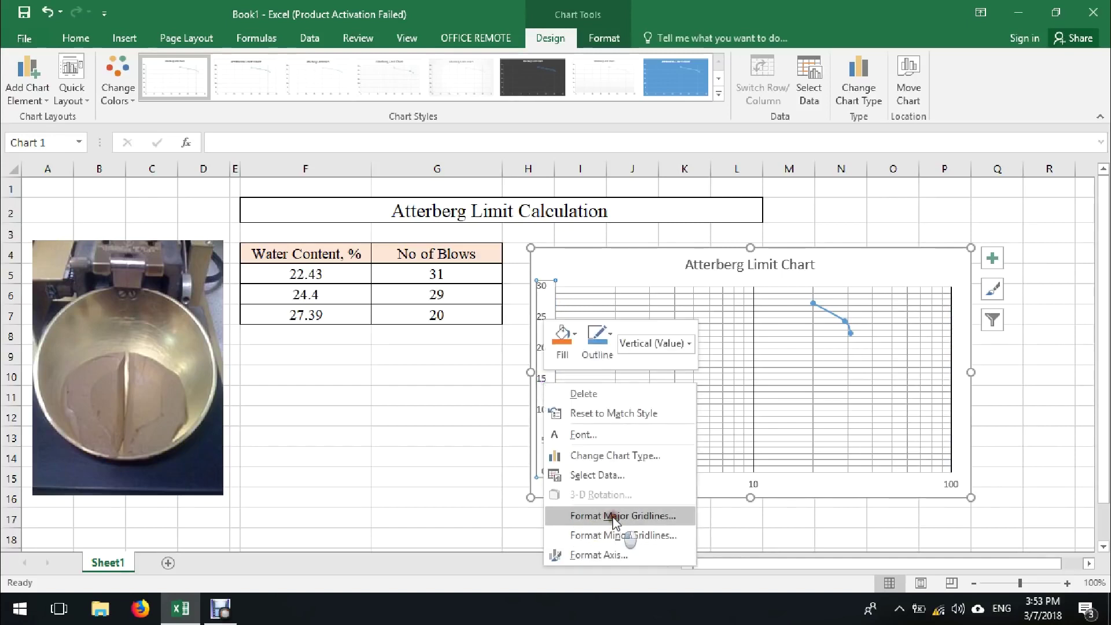
pyautogui.click(591, 515)
pyautogui.click(1068, 374)
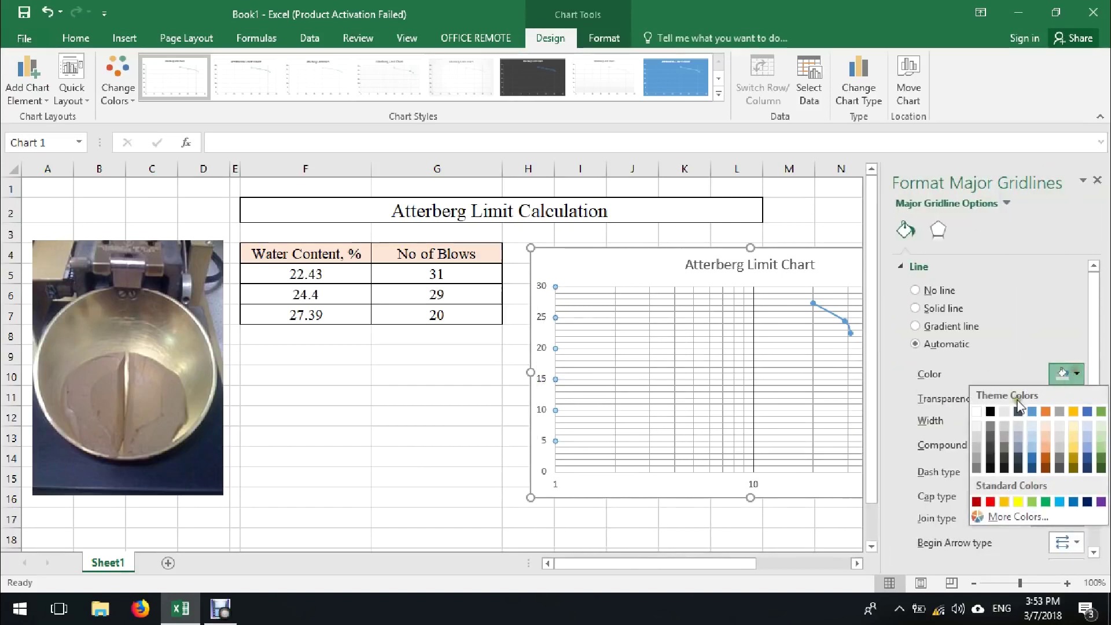
pyautogui.click(992, 412)
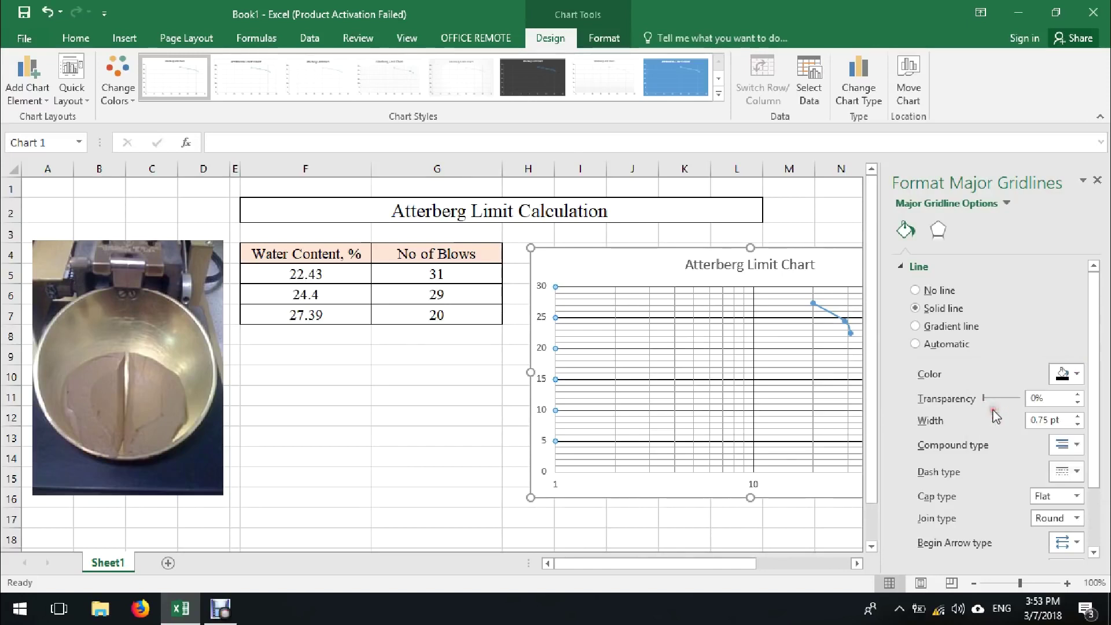
pyautogui.click(1097, 181)
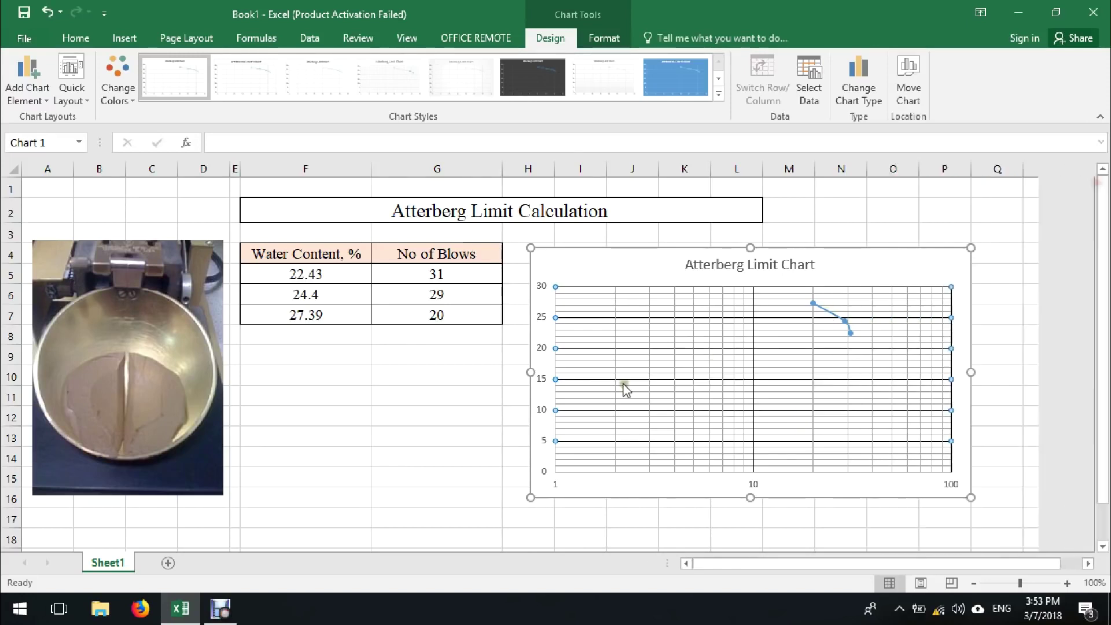
pyautogui.click(489, 379)
# Set the vertical axis bounds to a minimum of 20 and a maximum of 28.
pyautogui.click(548, 391)
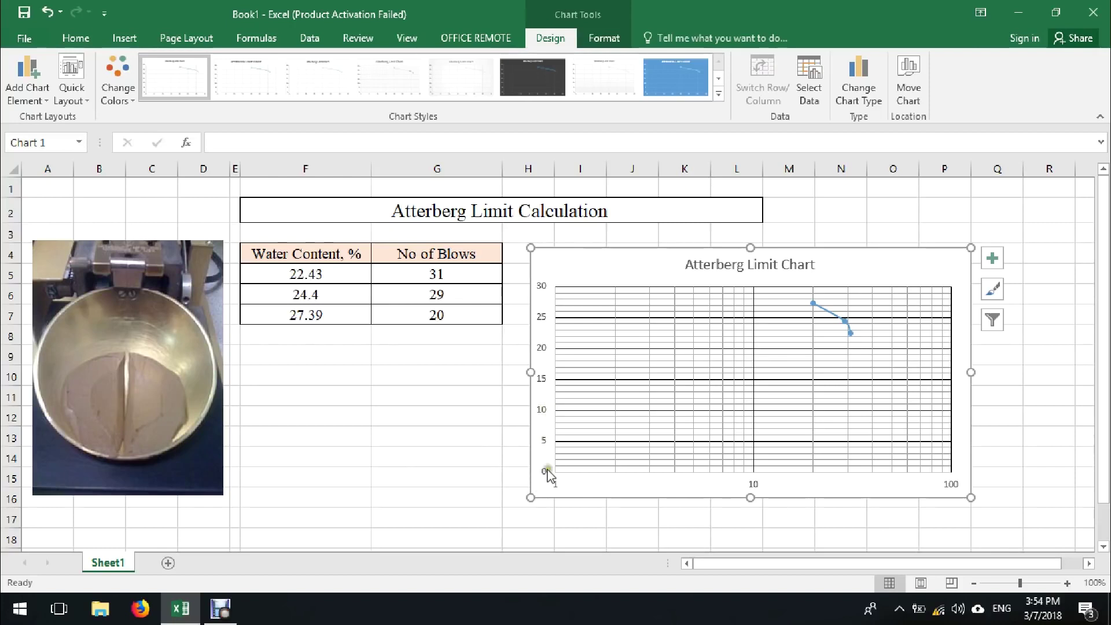
pyautogui.click(544, 348)
pyautogui.rightClick(544, 349)
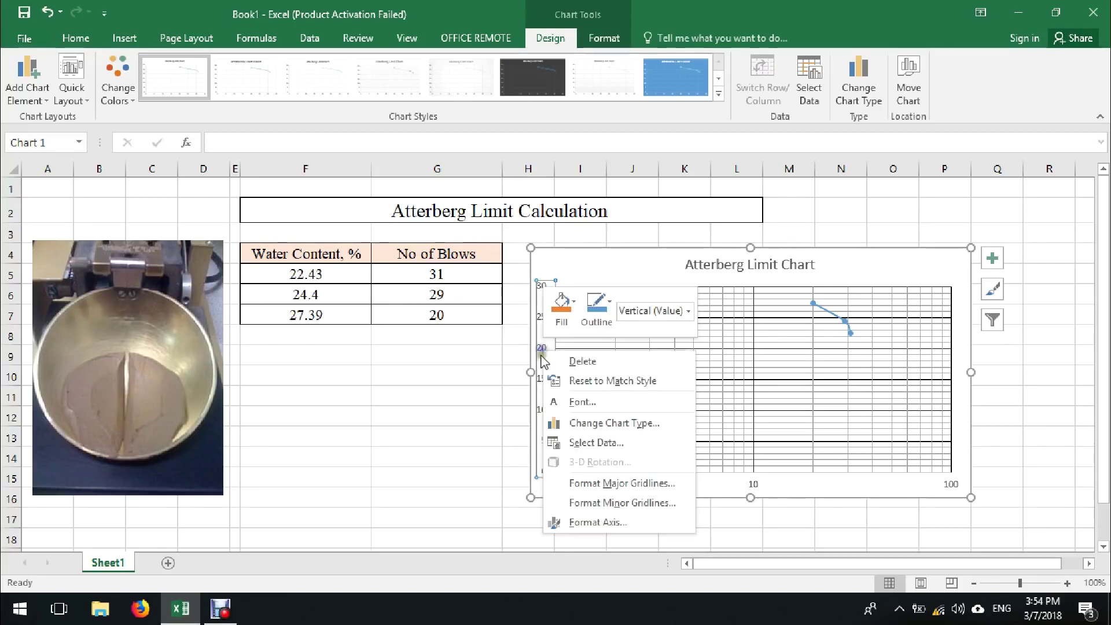
pyautogui.click(567, 526)
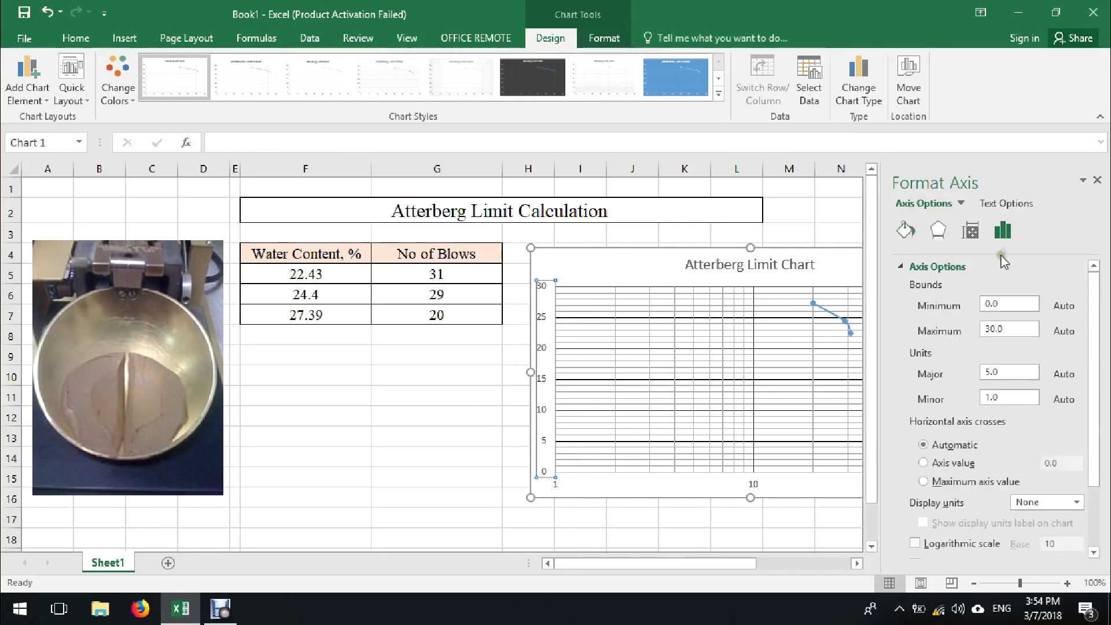
pyautogui.click(1006, 233)
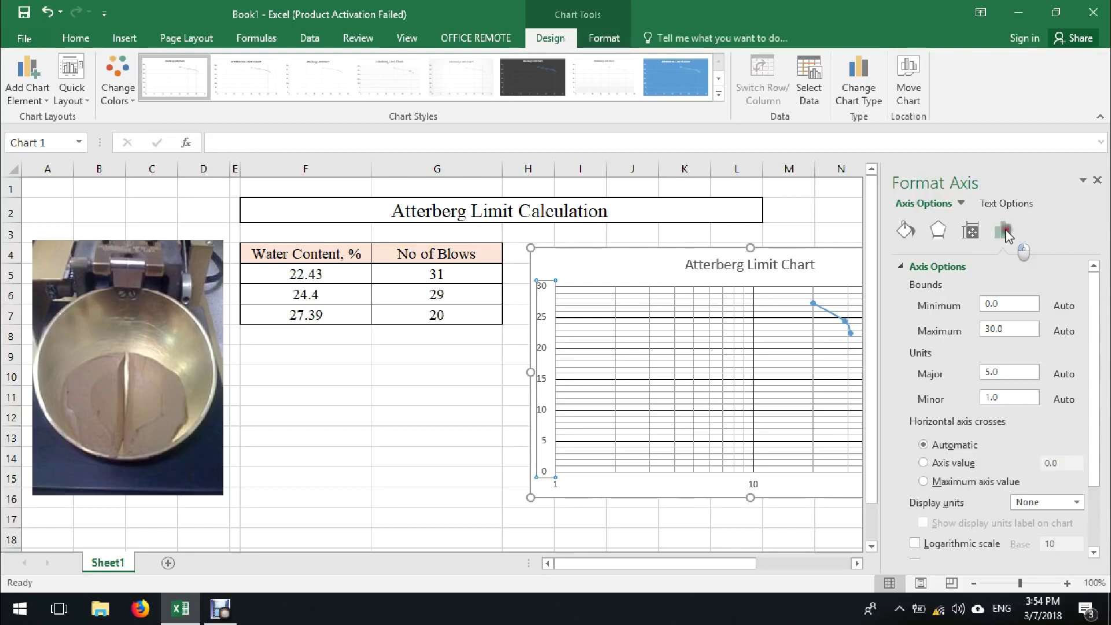
pyautogui.click(1007, 305)
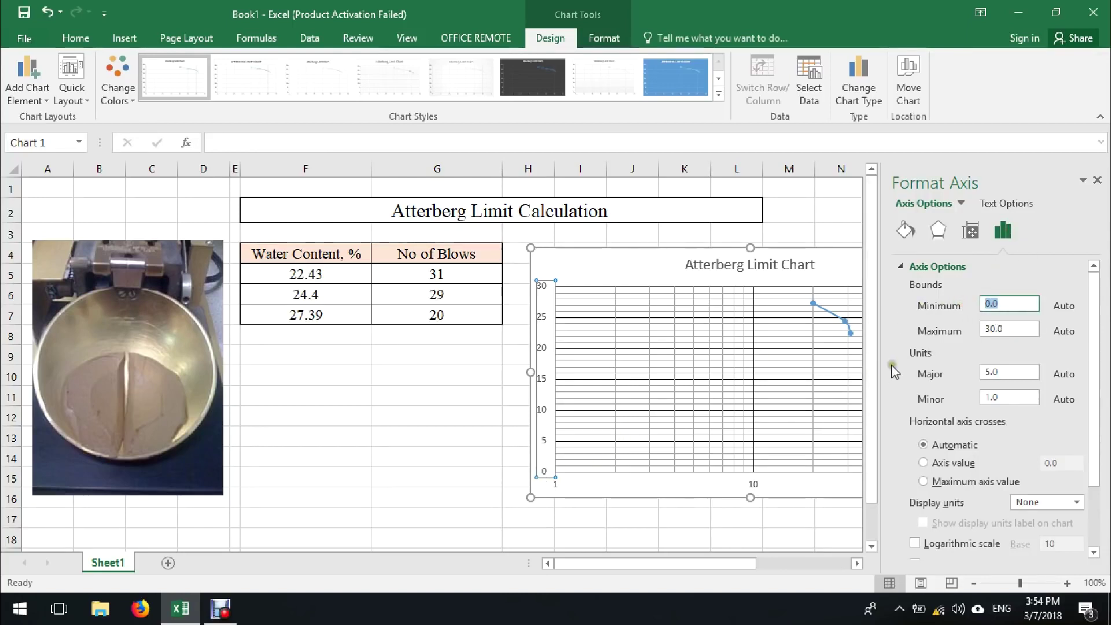
pyautogui.write('20')
pyautogui.click(1013, 329)
pyautogui.write('28')
pyautogui.click(827, 370)
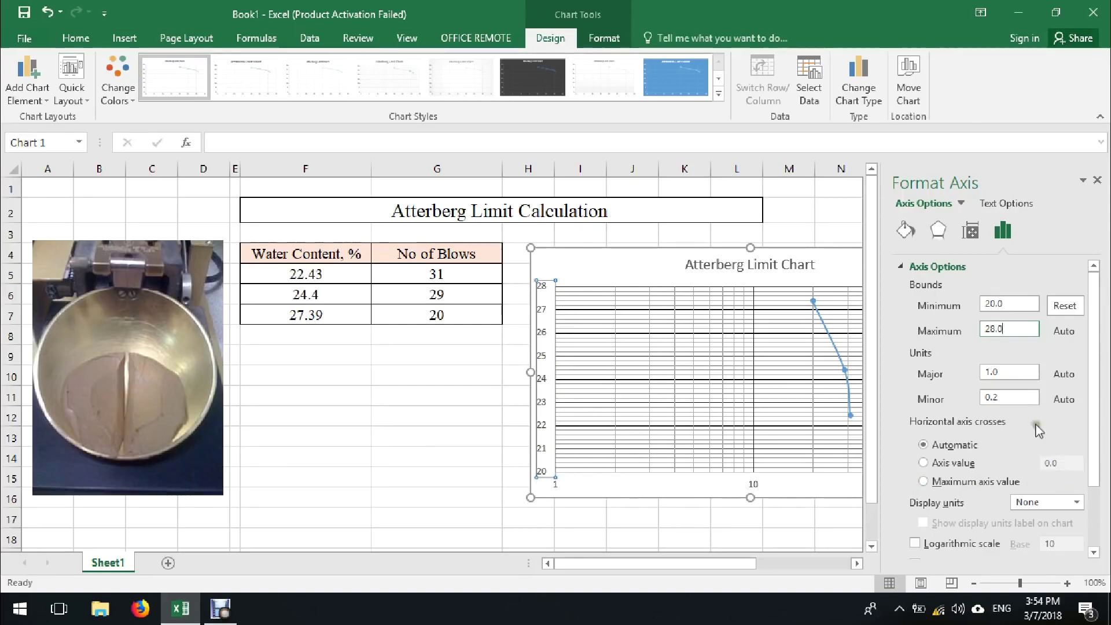
pyautogui.moveTo(1010, 398); pyautogui.dragTo(980, 398)
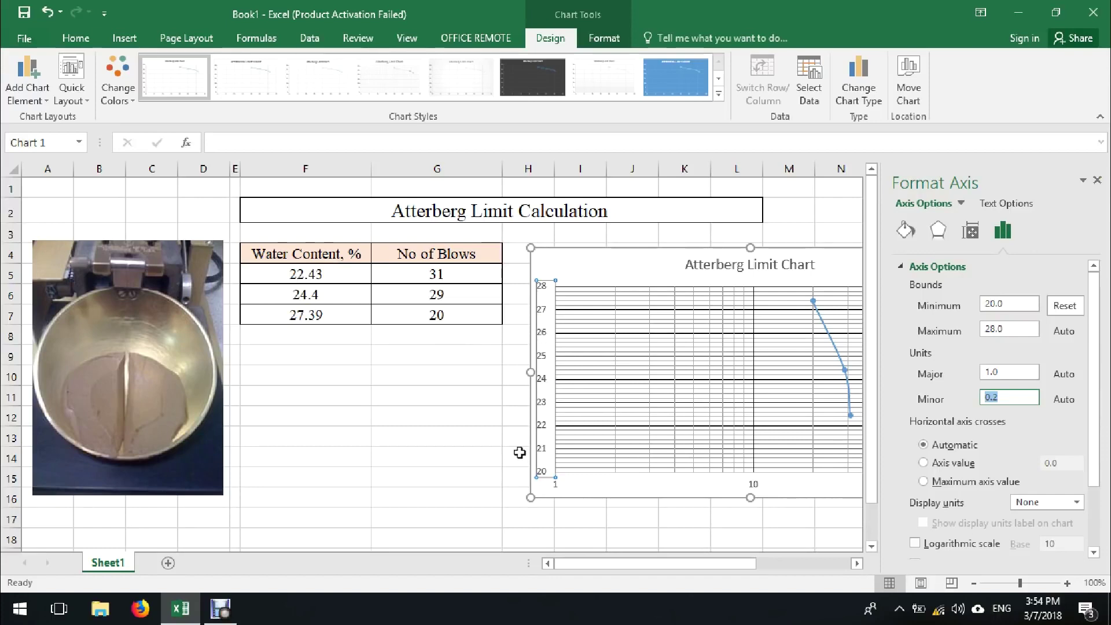
pyautogui.click(1098, 180)
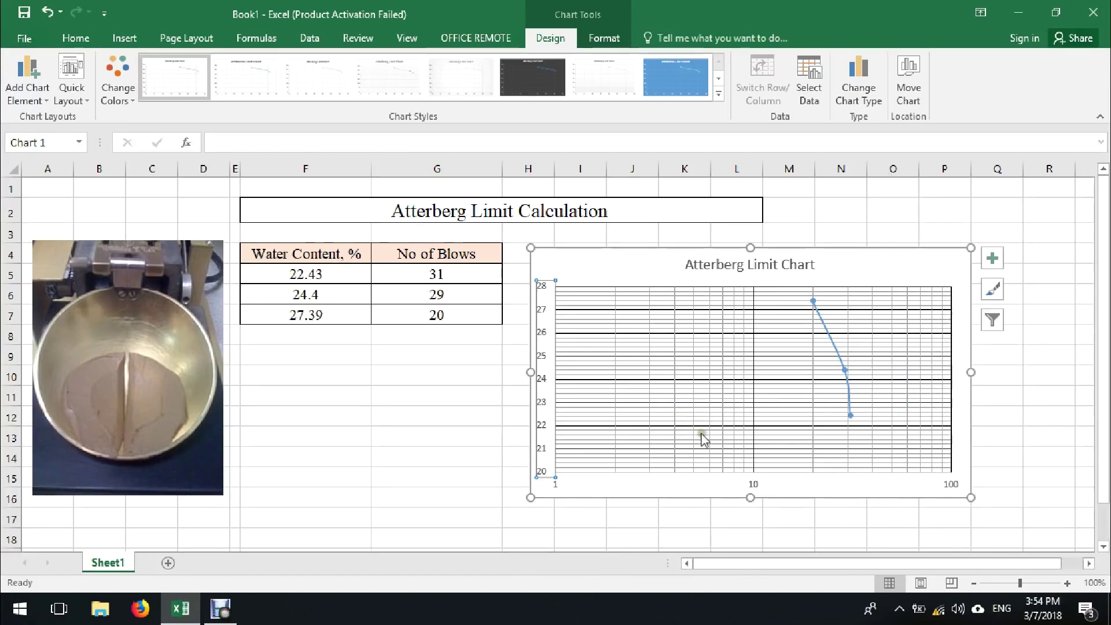
# Shrink the chart's plot area from its left and bottom edges to make room for axis titles.
pyautogui.click(556, 380)
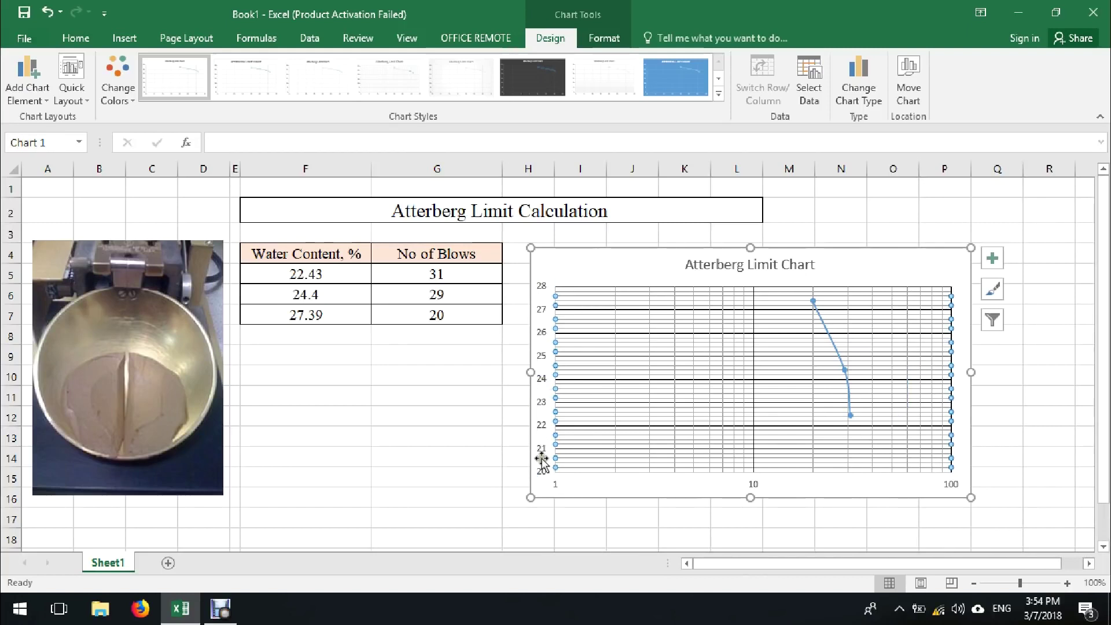
pyautogui.click(615, 388)
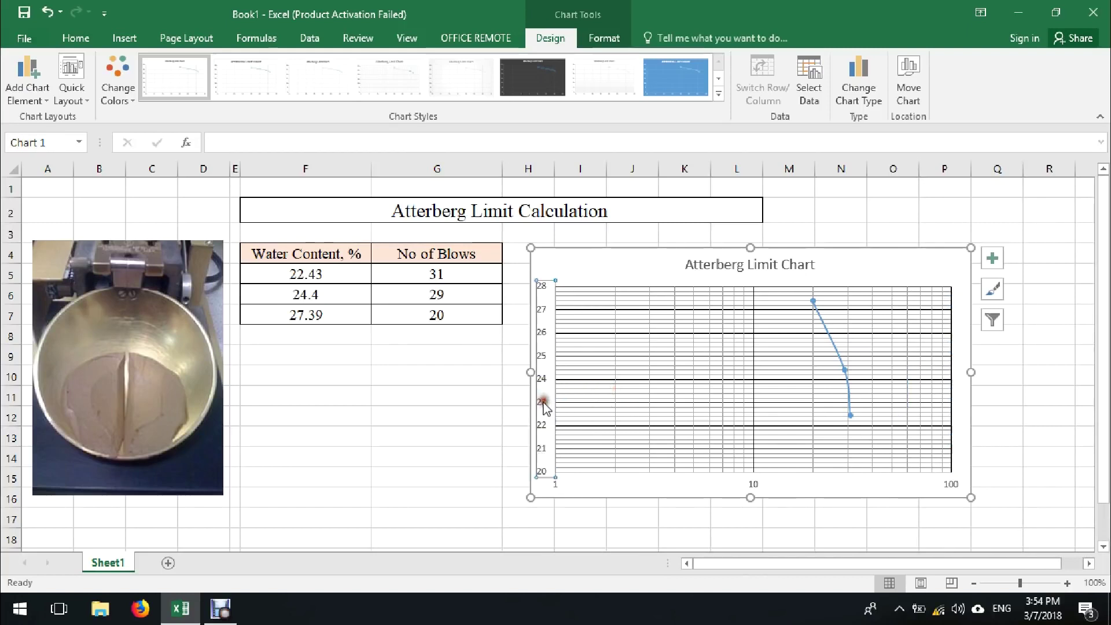
pyautogui.click(672, 286)
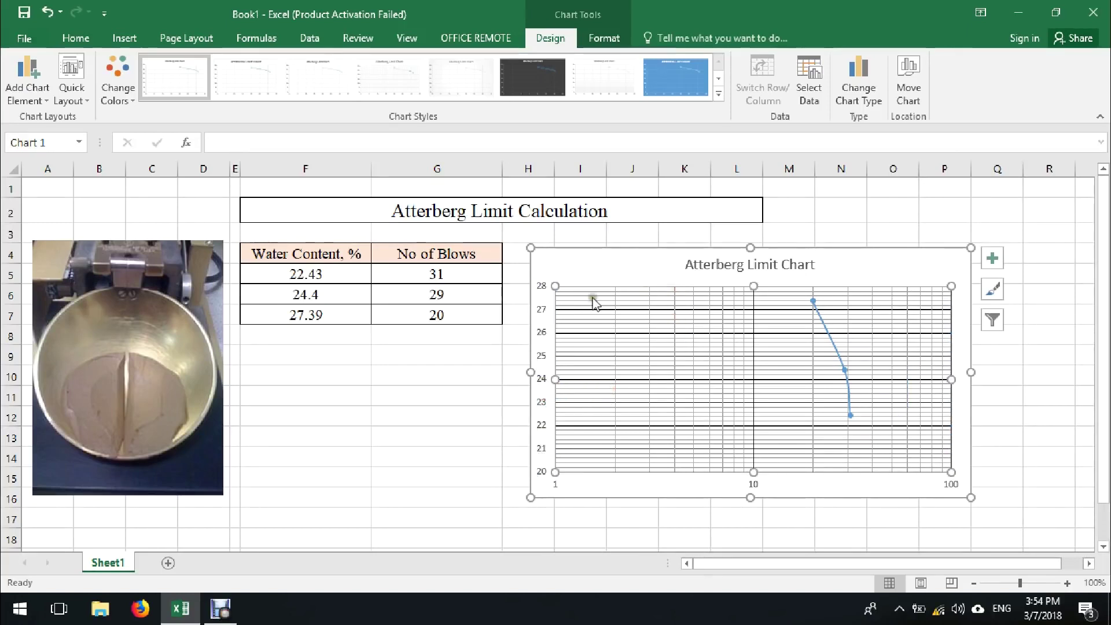
pyautogui.moveTo(552, 377); pyautogui.dragTo(583, 379)
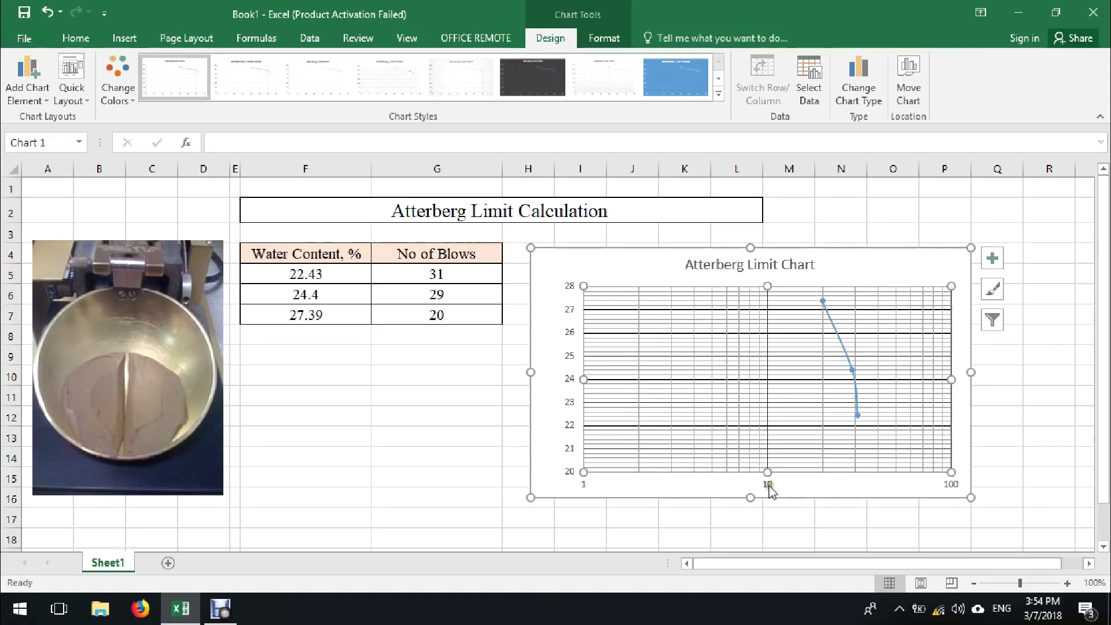
pyautogui.moveTo(766, 470); pyautogui.dragTo(767, 446)
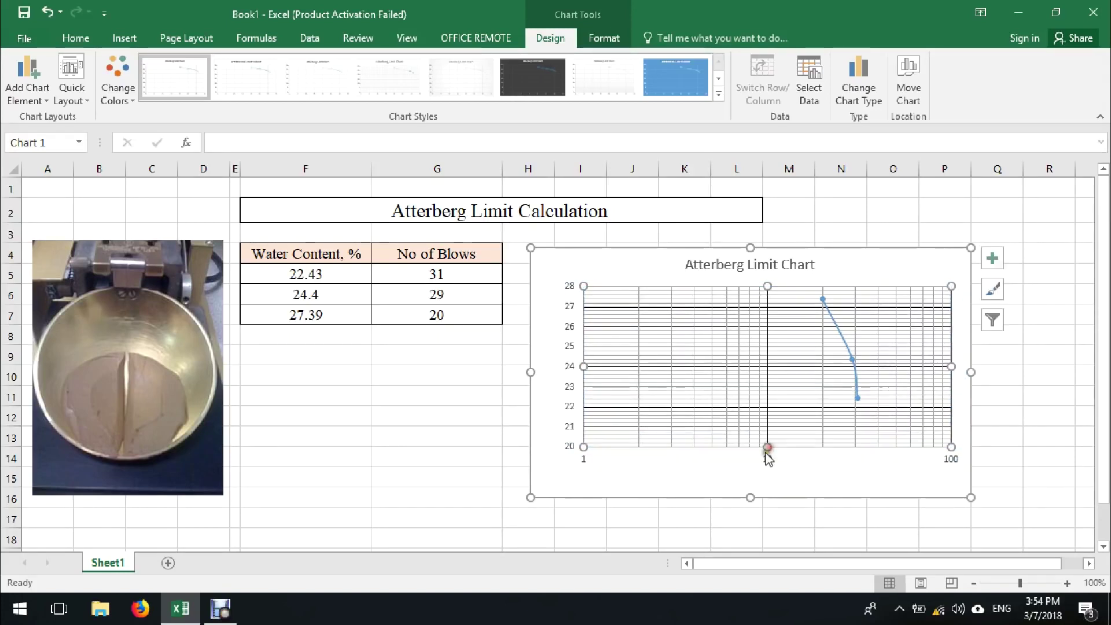
pyautogui.click(717, 486)
pyautogui.click(471, 337)
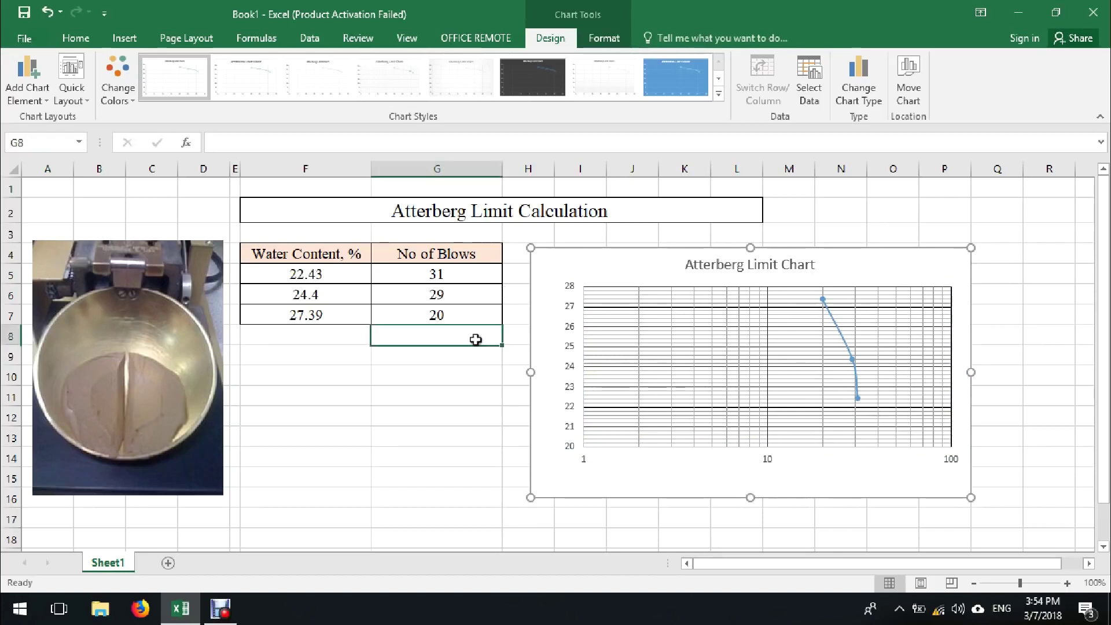
# Add primary horizontal and primary vertical axis titles to the Atterberg Limit Chart.
pyautogui.click(538, 279)
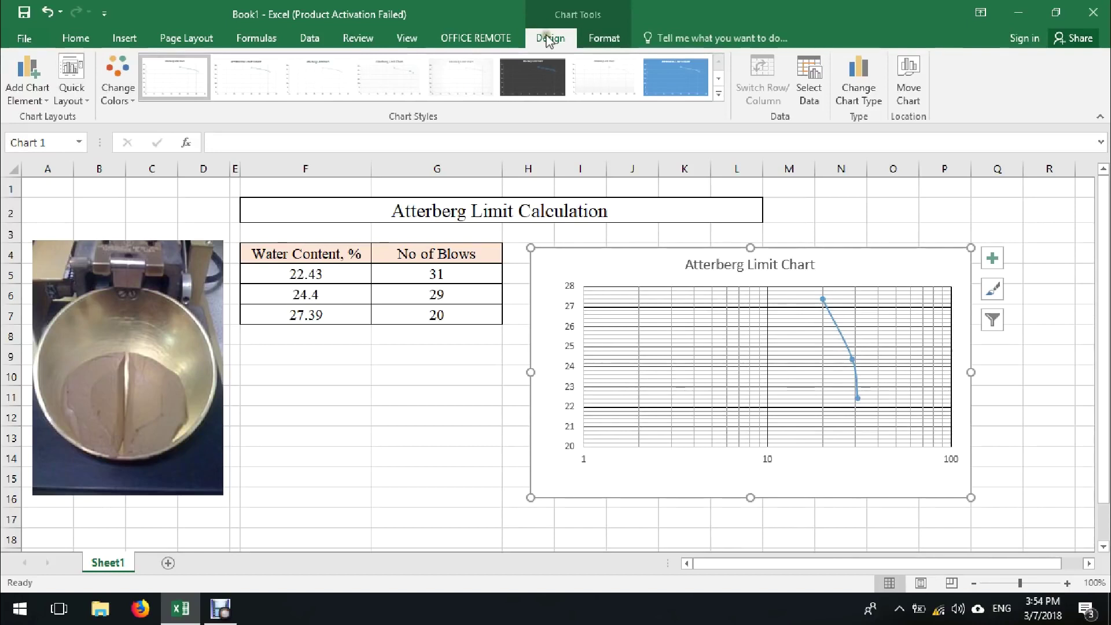
pyautogui.click(27, 79)
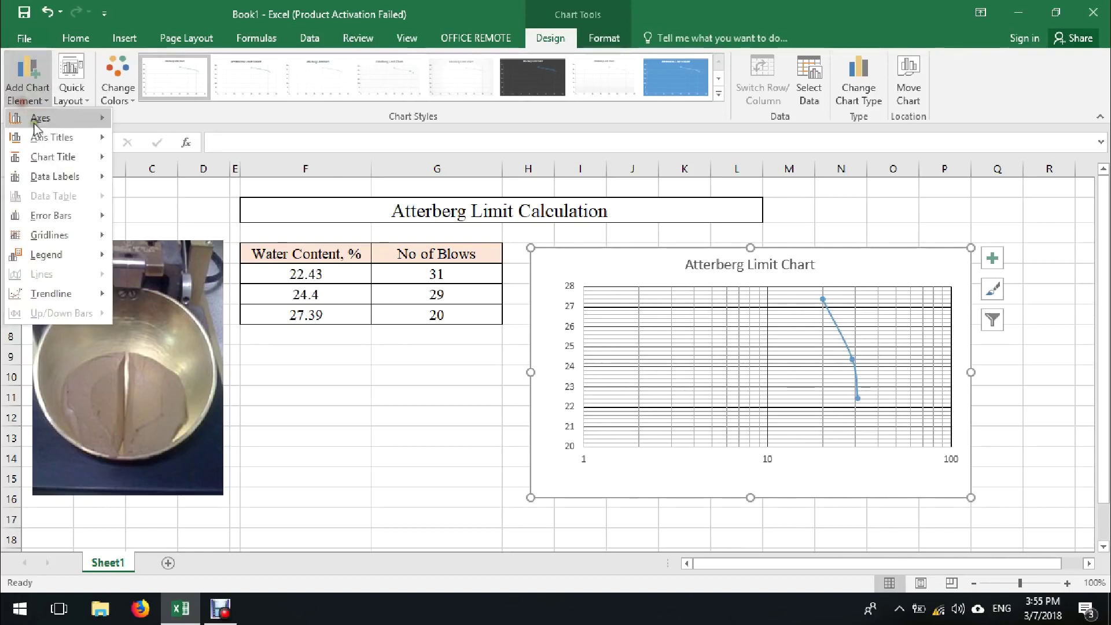
pyautogui.moveTo(37, 140)
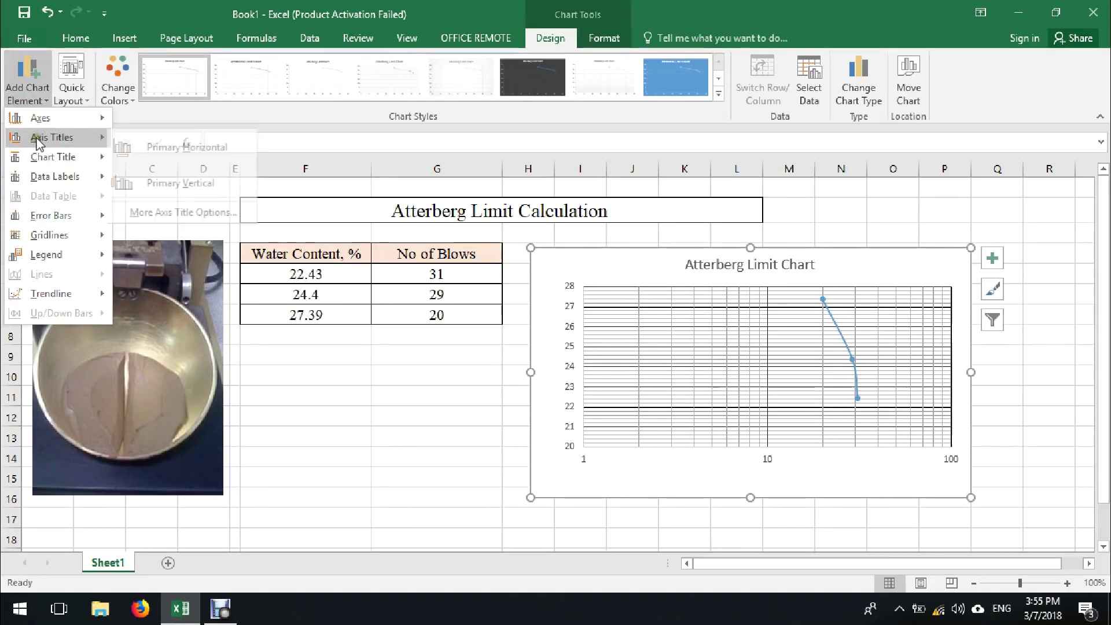
pyautogui.click(160, 139)
pyautogui.click(26, 78)
pyautogui.moveTo(87, 137)
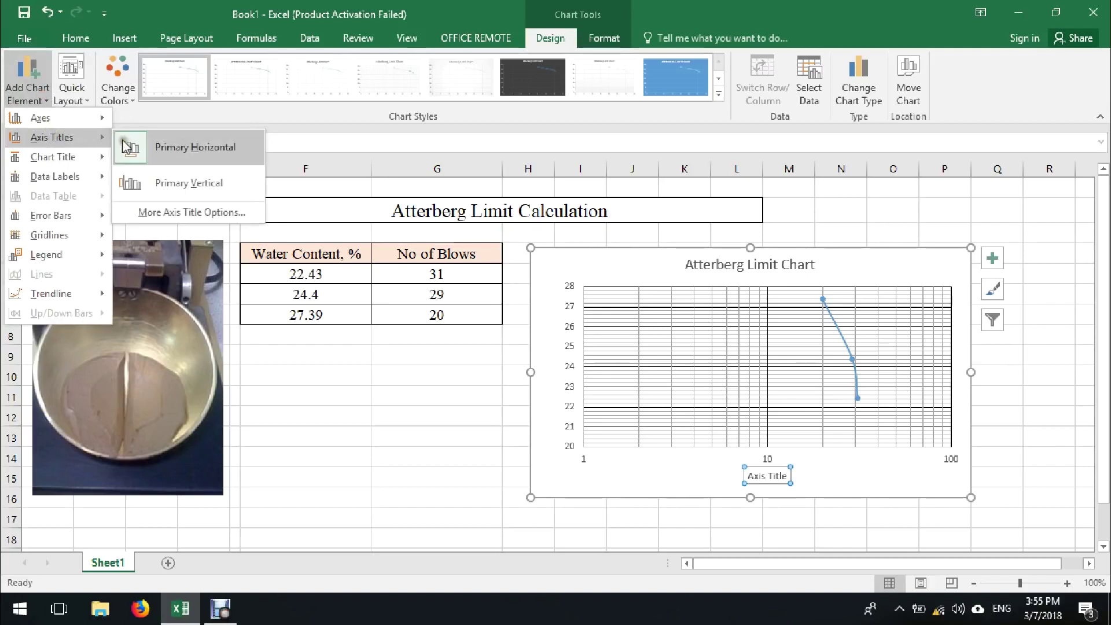
pyautogui.click(151, 178)
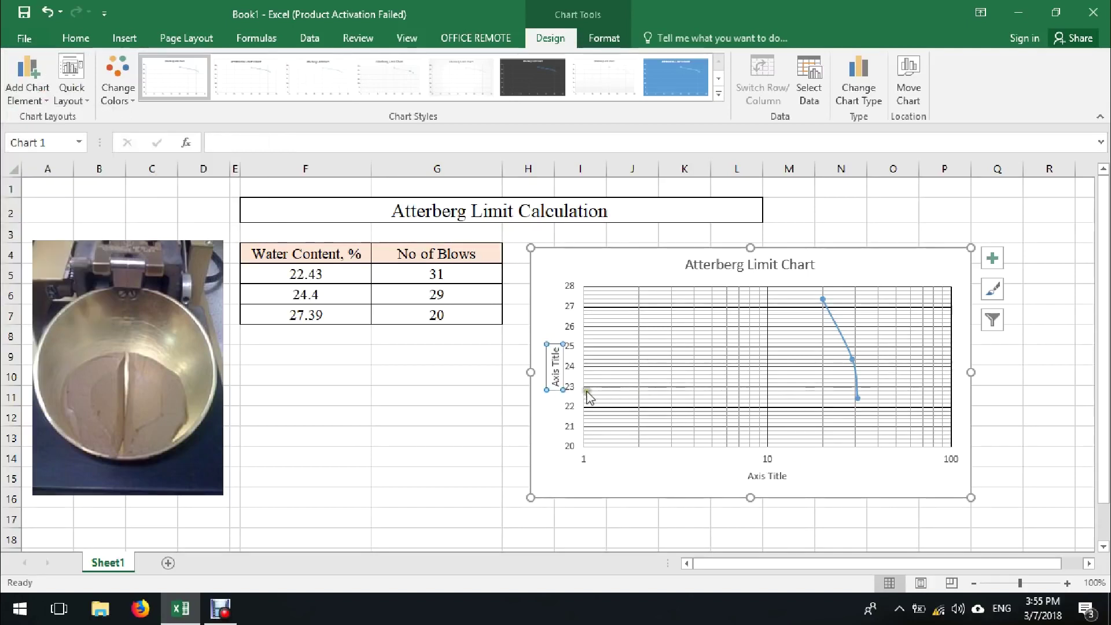
# Change the vertical axis title's text to "Water Content, %".
pyautogui.tripleClick(555, 364)
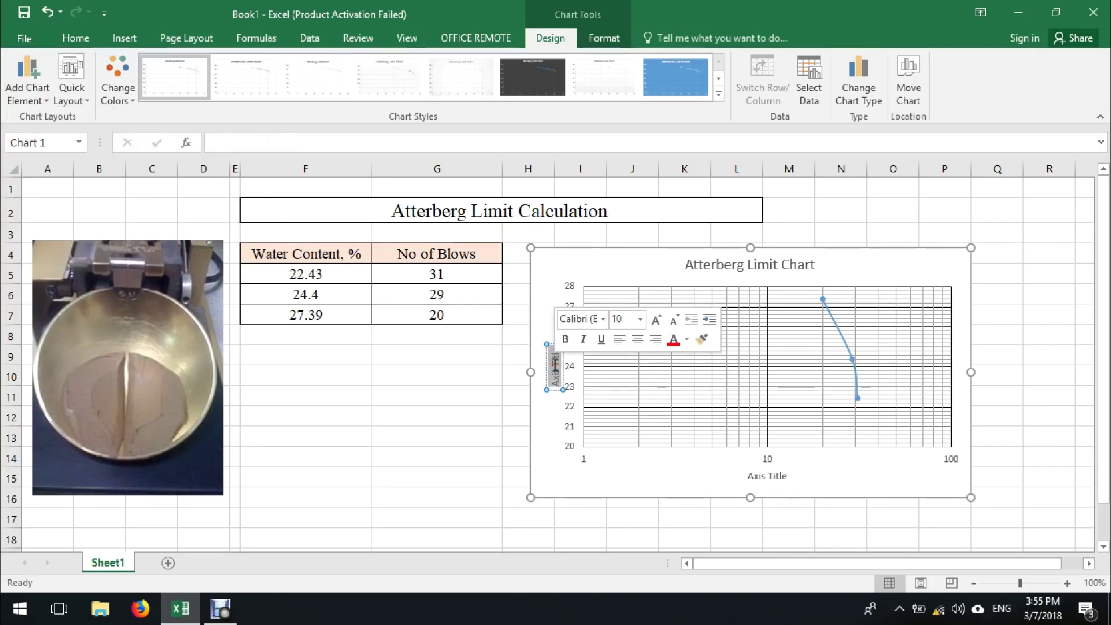
pyautogui.write('Water')
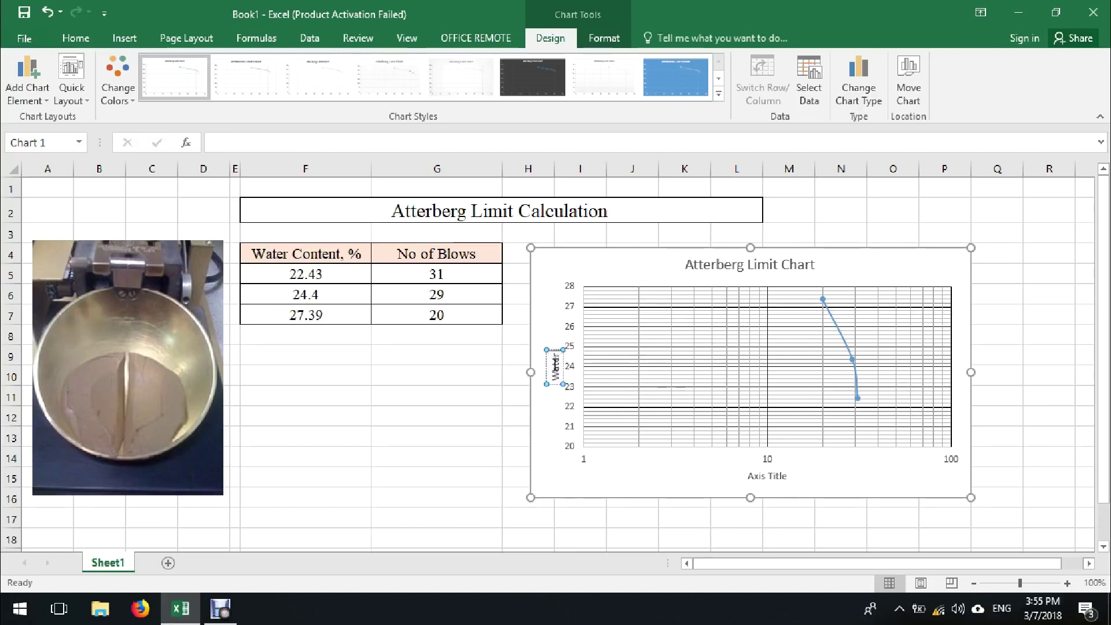
pyautogui.write(' Conten')
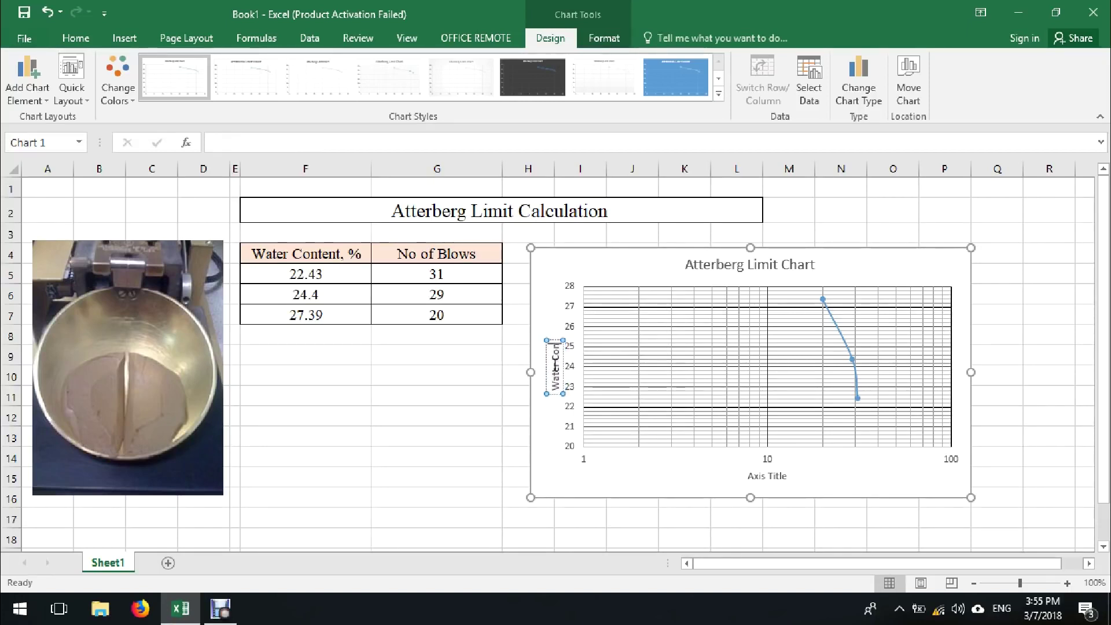
pyautogui.write('t, %')
pyautogui.click(619, 445)
pyautogui.click(554, 373)
# Change the horizontal axis title's text to "No of Blow".
pyautogui.click(764, 478)
pyautogui.doubleClick(764, 478)
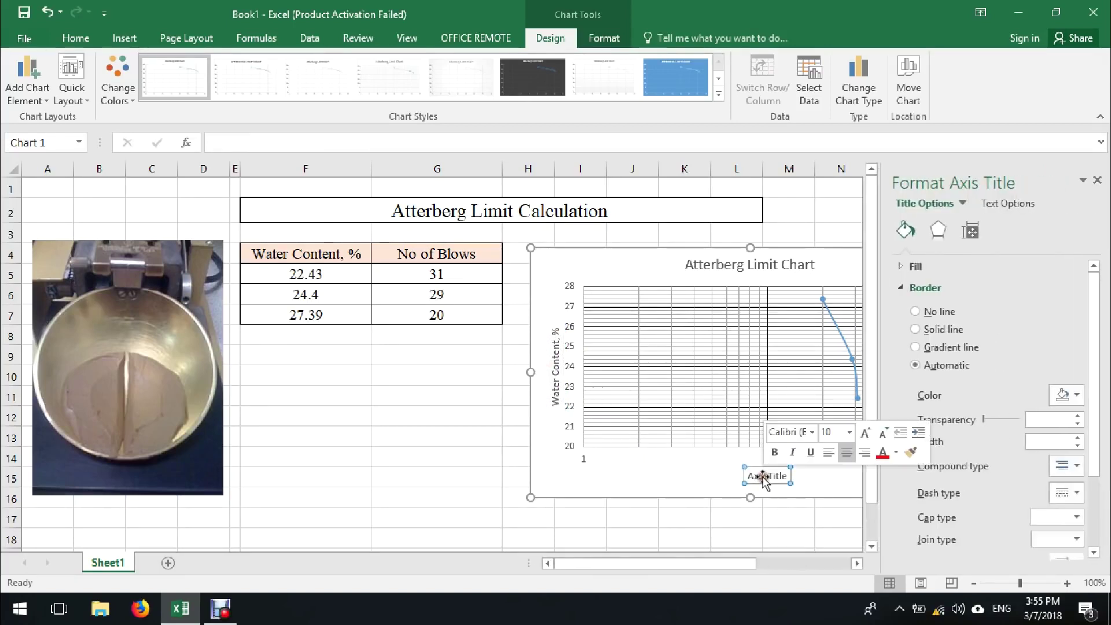
pyautogui.write('No of B')
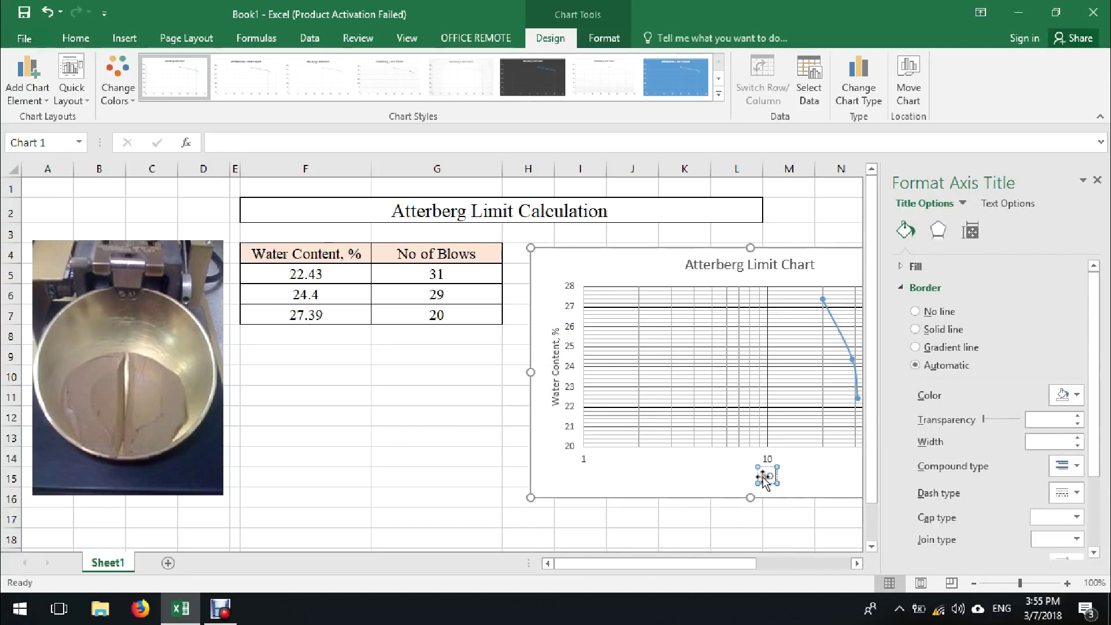
pyautogui.press('BackSpace')
pyautogui.press('BackSpace')
pyautogui.press('BackSpace')
pyautogui.press('BackSpace')
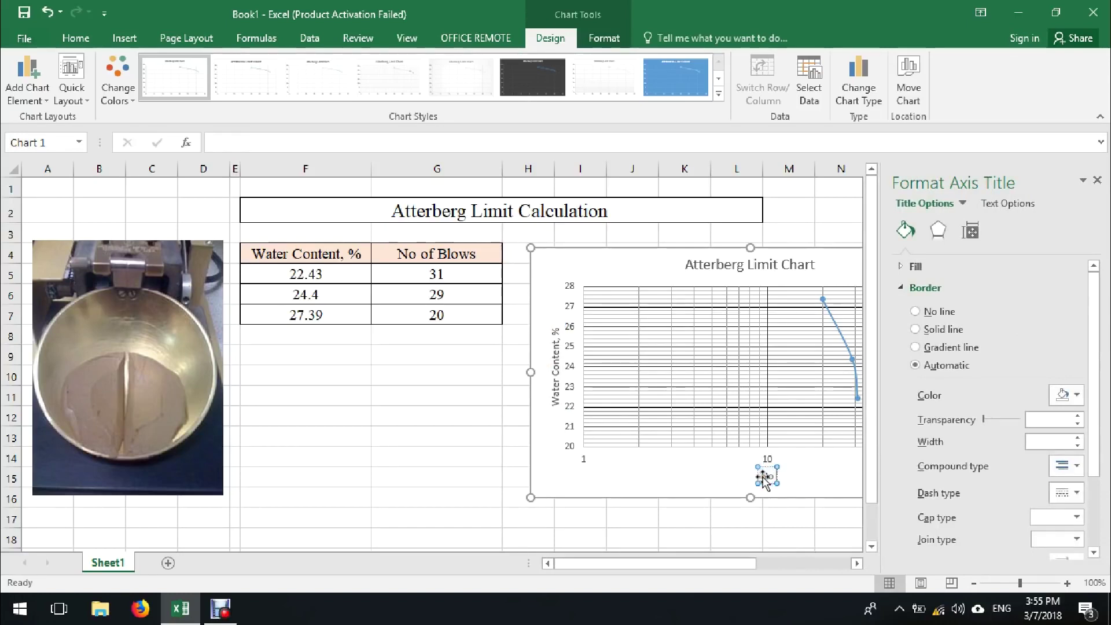
pyautogui.write('og')
pyautogui.press('BackSpace')
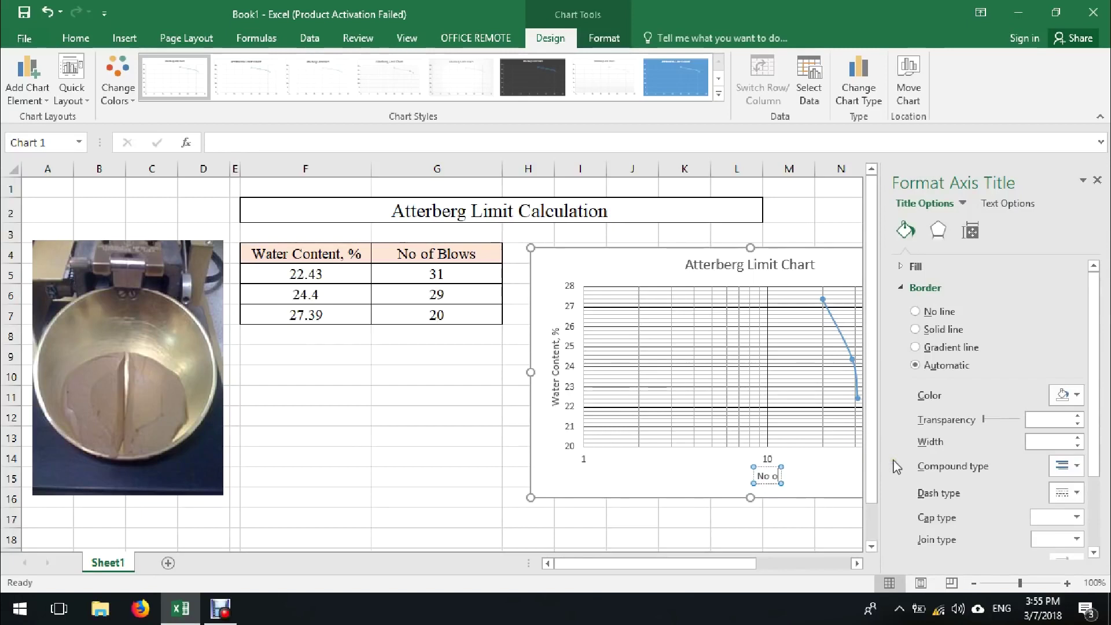
pyautogui.write('f Blow')
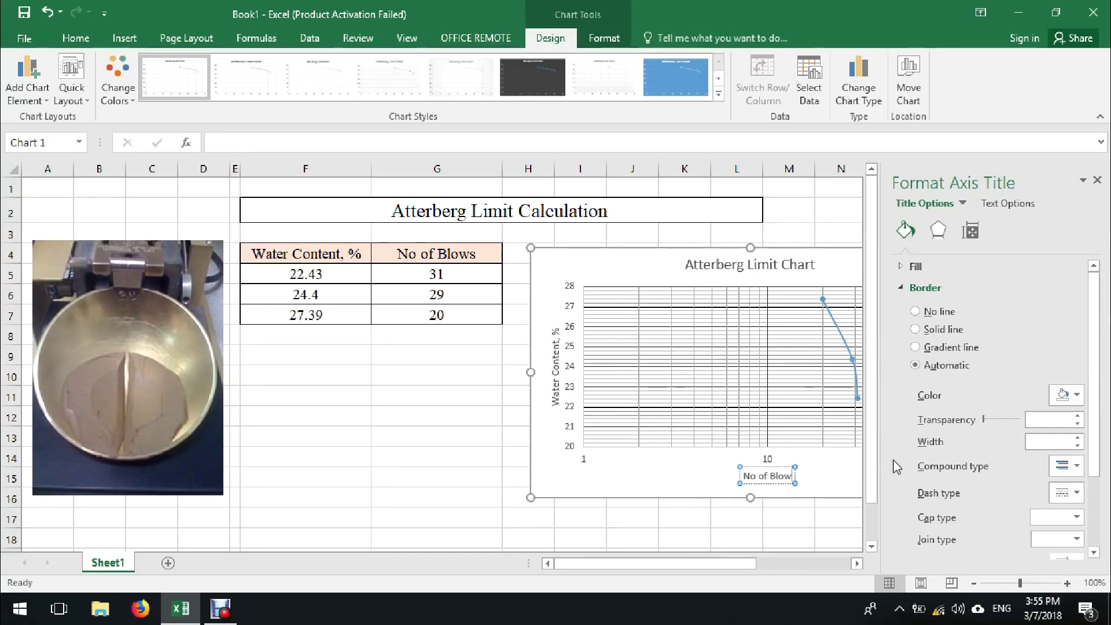
pyautogui.click(1097, 181)
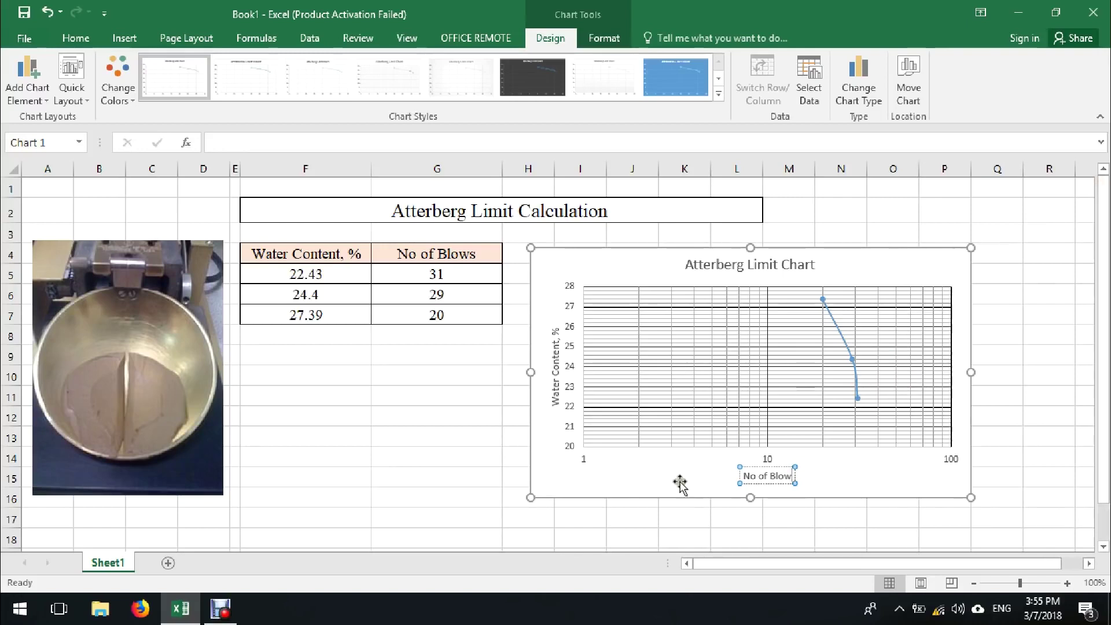
pyautogui.click(498, 490)
# Set all the chart's text to Times New Roman and enlarge it to size 12.
pyautogui.click(552, 438)
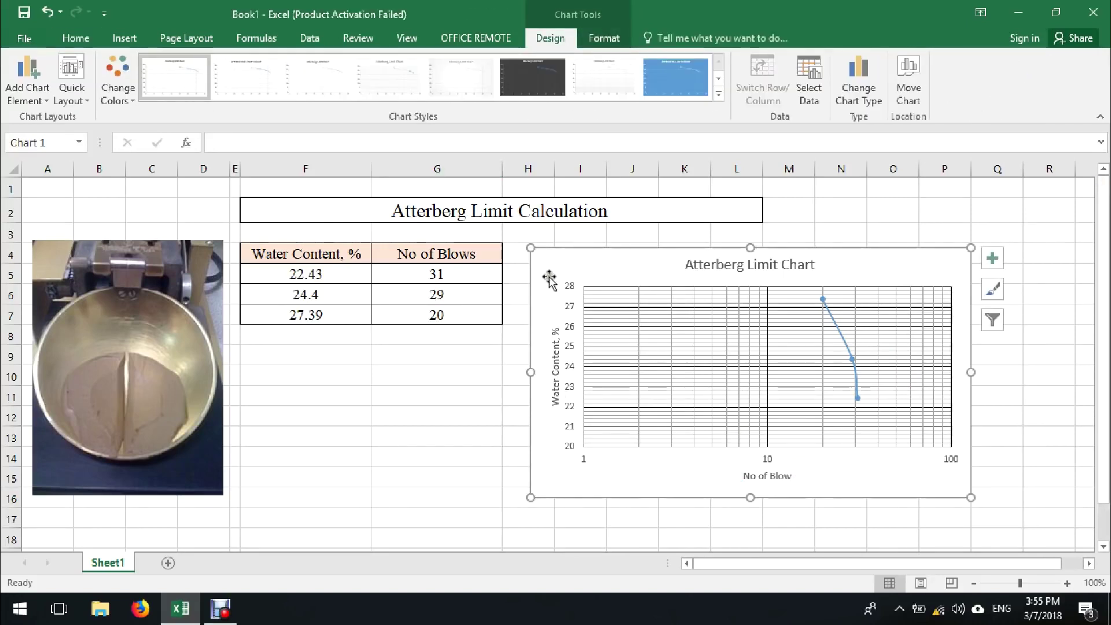
pyautogui.click(78, 41)
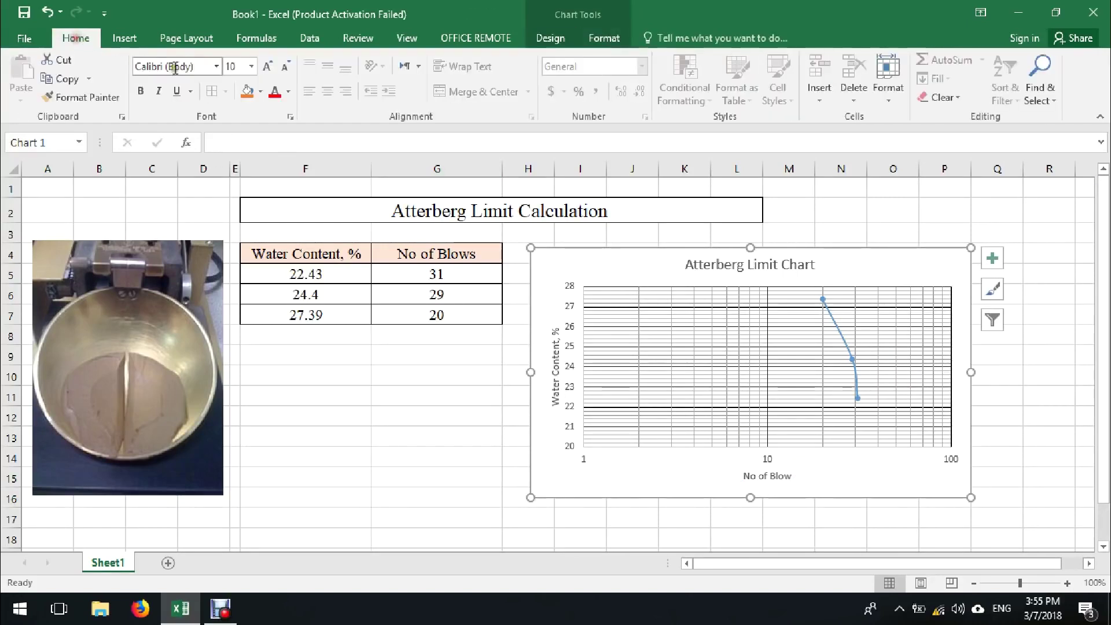
pyautogui.click(216, 66)
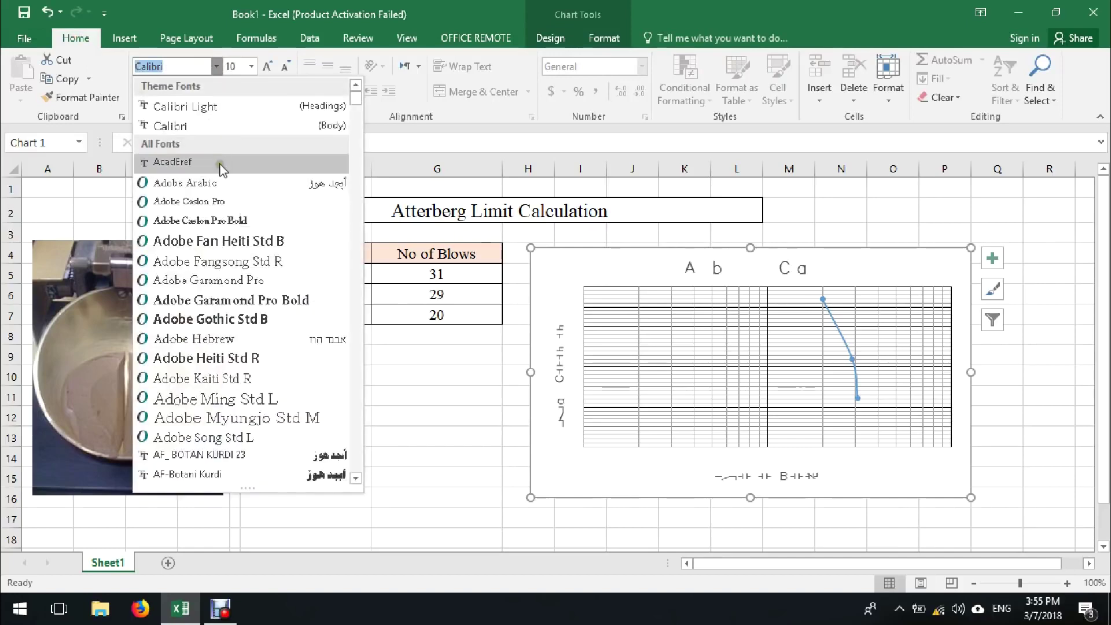
pyautogui.write('Tim')
pyautogui.click(214, 476)
pyautogui.click(268, 66)
pyautogui.click(268, 66)
pyautogui.click(268, 66)
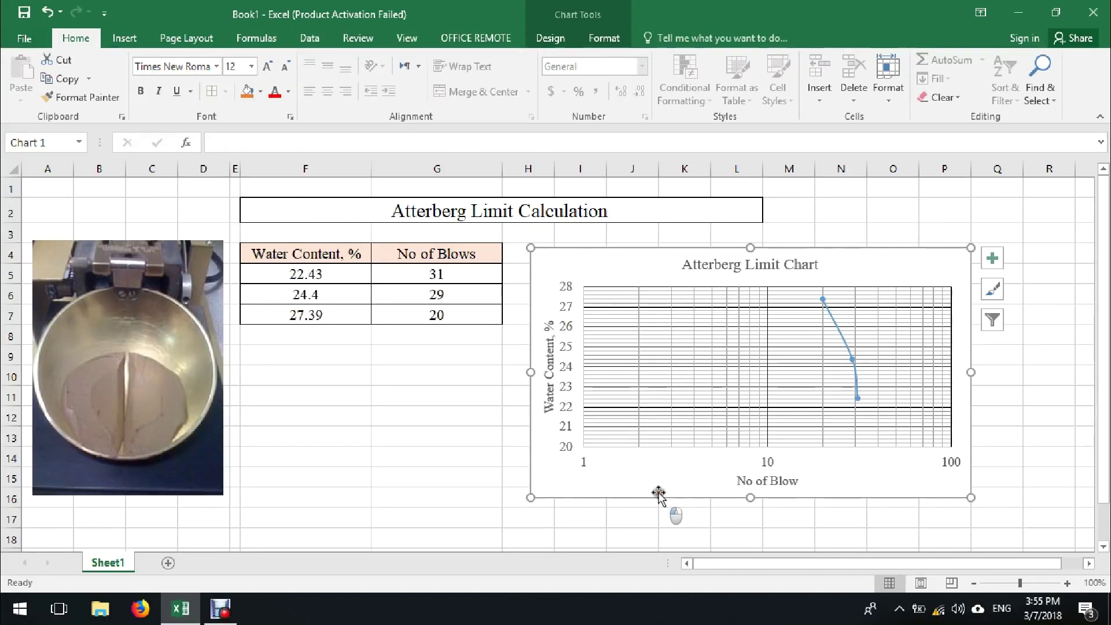
pyautogui.moveTo(658, 491); pyautogui.dragTo(656, 489)
# Make the number labels of the chart's vertical and horizontal axes bold.
pyautogui.click(563, 354)
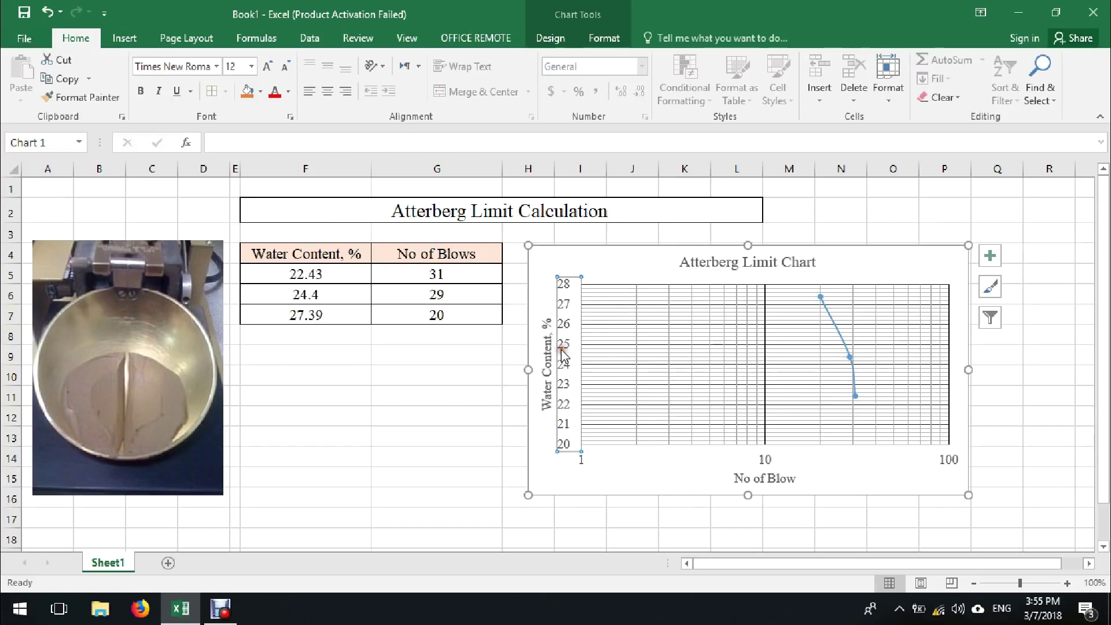
pyautogui.click(766, 461)
pyautogui.click(141, 91)
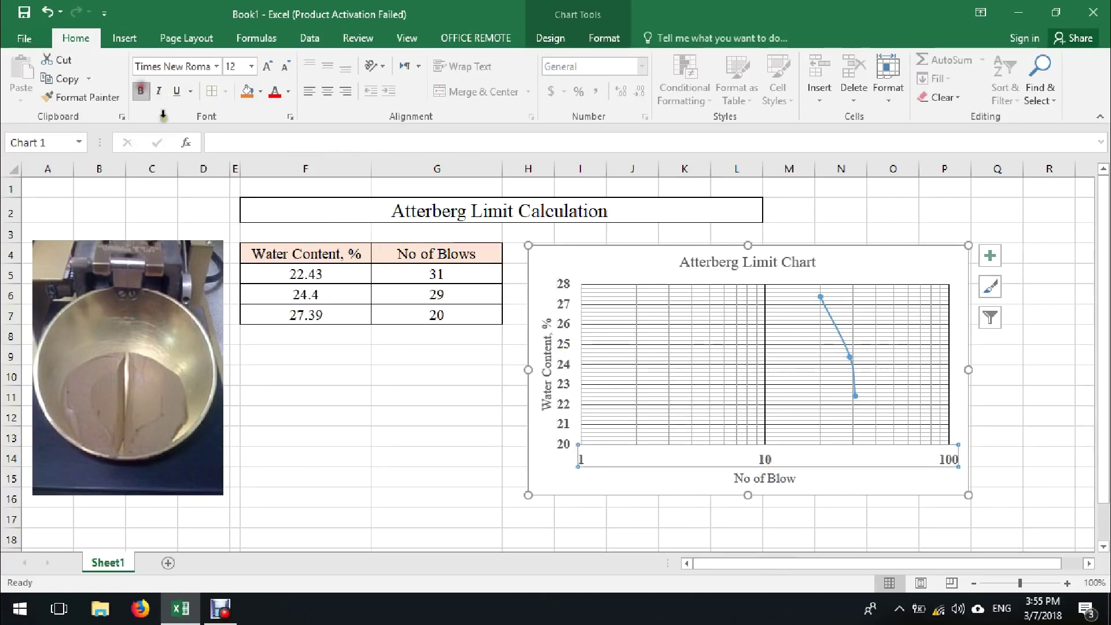
pyautogui.click(675, 496)
pyautogui.click(432, 477)
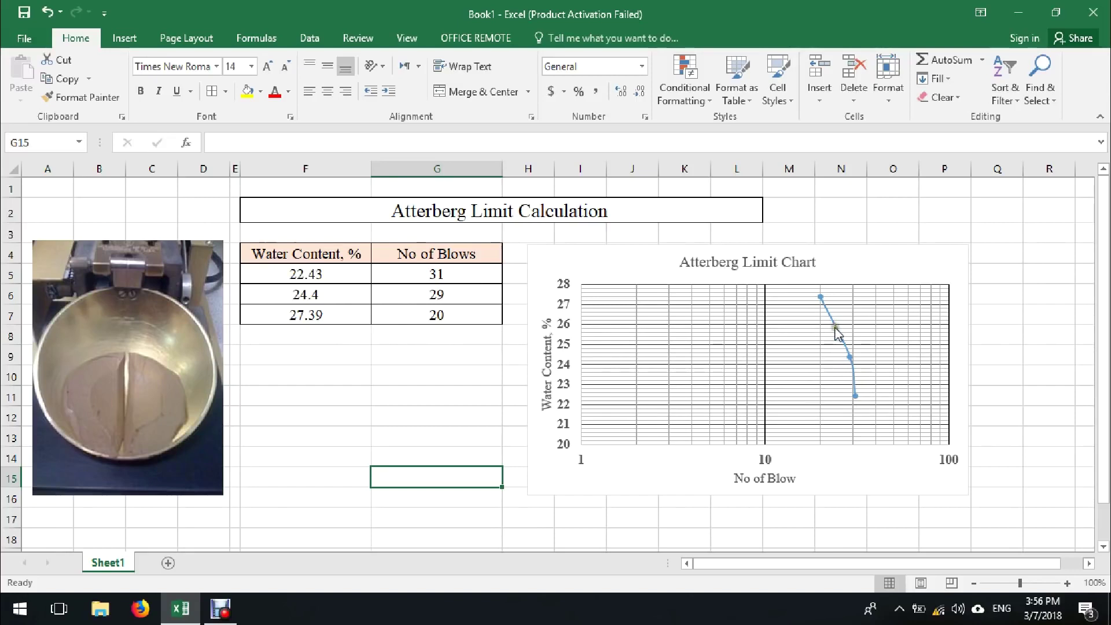
# Add a linear trendline to the Atterberg Limit Chart series and display its equation on the chart.
pyautogui.moveTo(837, 332)
pyautogui.click(844, 356)
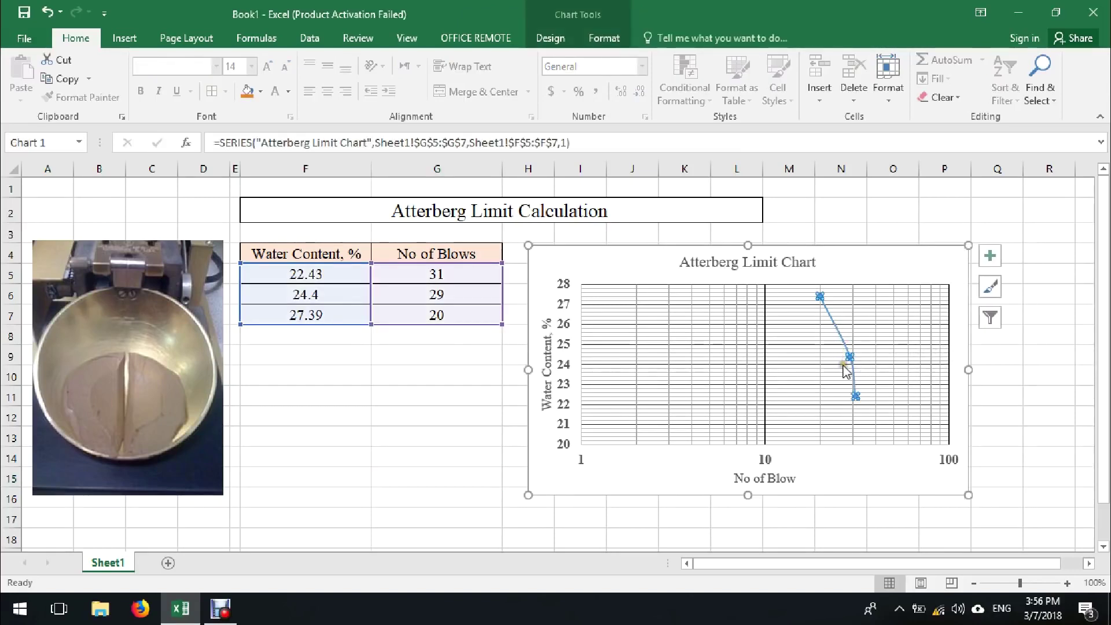
pyautogui.click(845, 369)
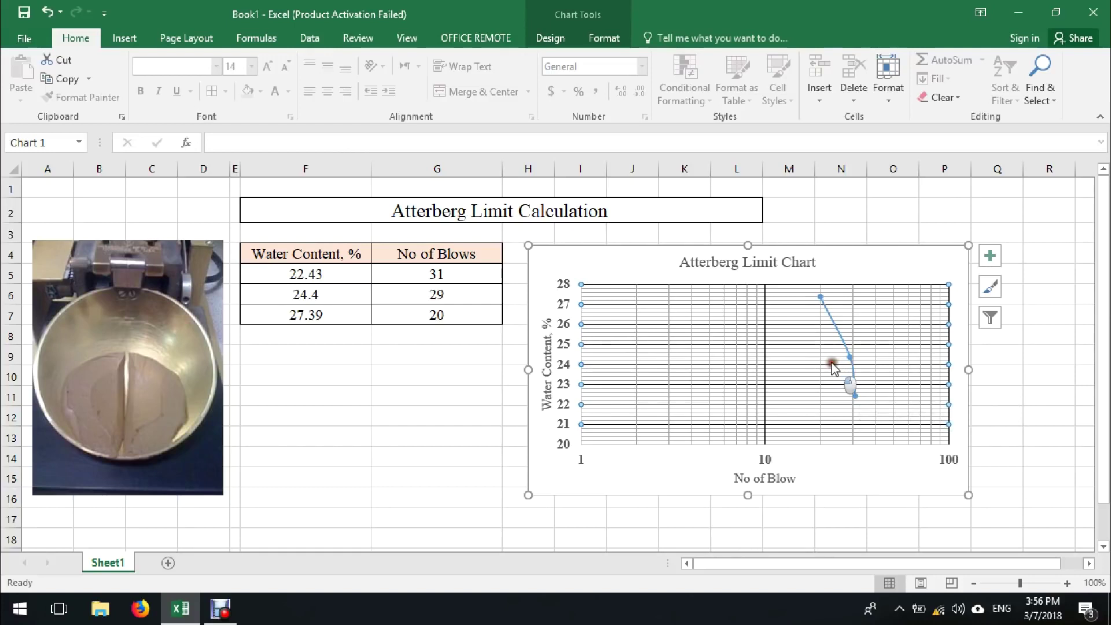
pyautogui.click(840, 342)
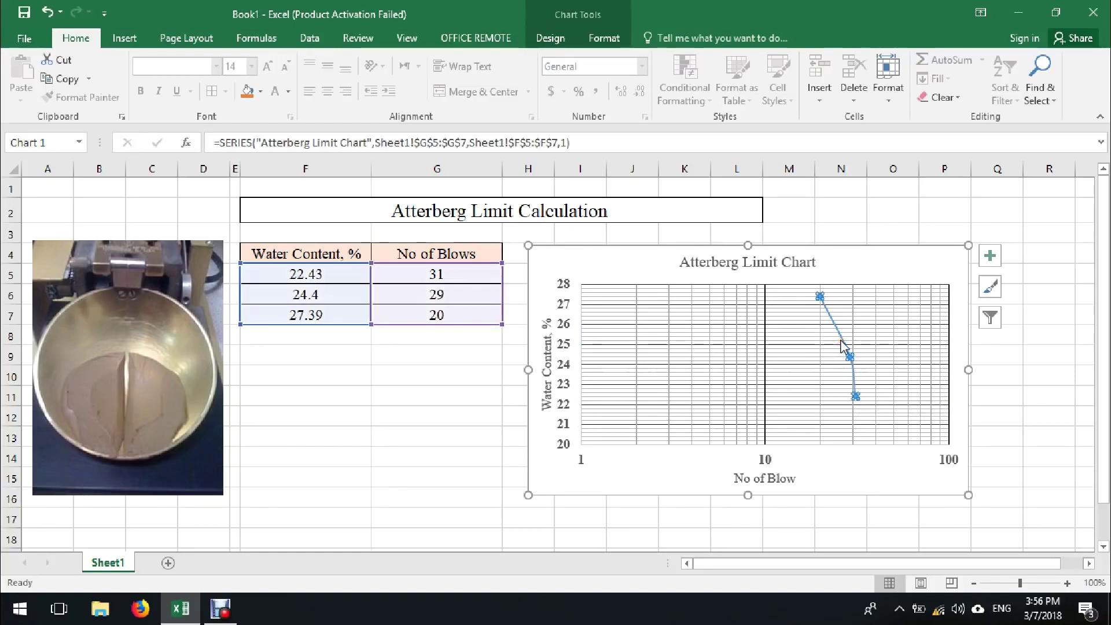
pyautogui.rightClick(842, 345)
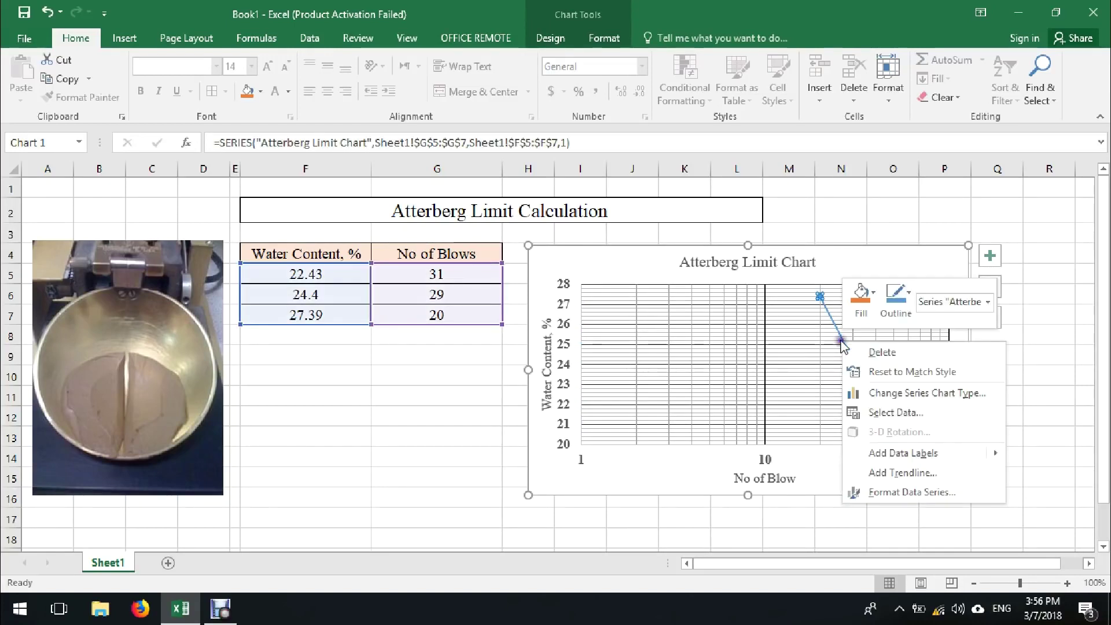
pyautogui.click(879, 473)
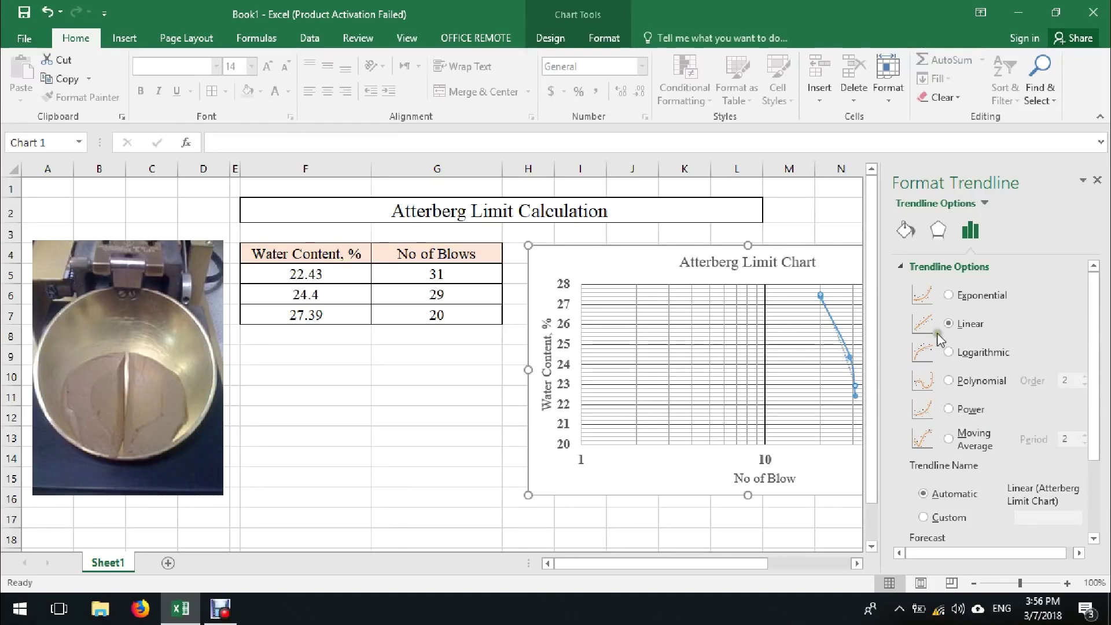
pyautogui.scroll(-3, 958, 353)
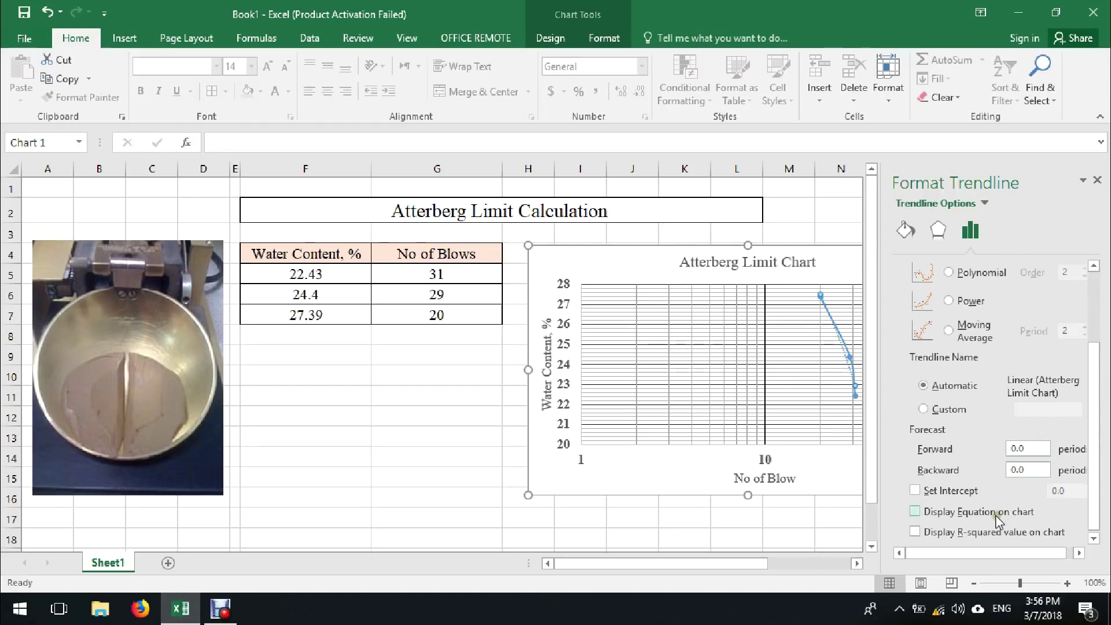
pyautogui.click(916, 511)
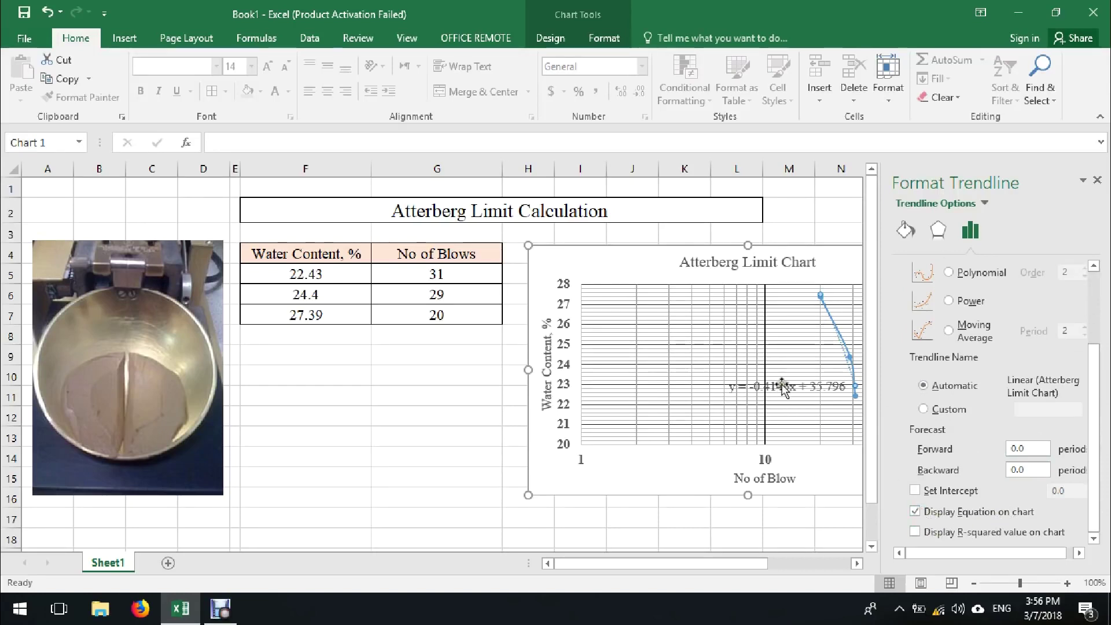
pyautogui.click(1097, 180)
# Move the trendline equation up beside the curve and apply the white-filled, blue-outlined preset shape style to it.
pyautogui.click(776, 384)
pyautogui.moveTo(760, 373); pyautogui.dragTo(735, 324)
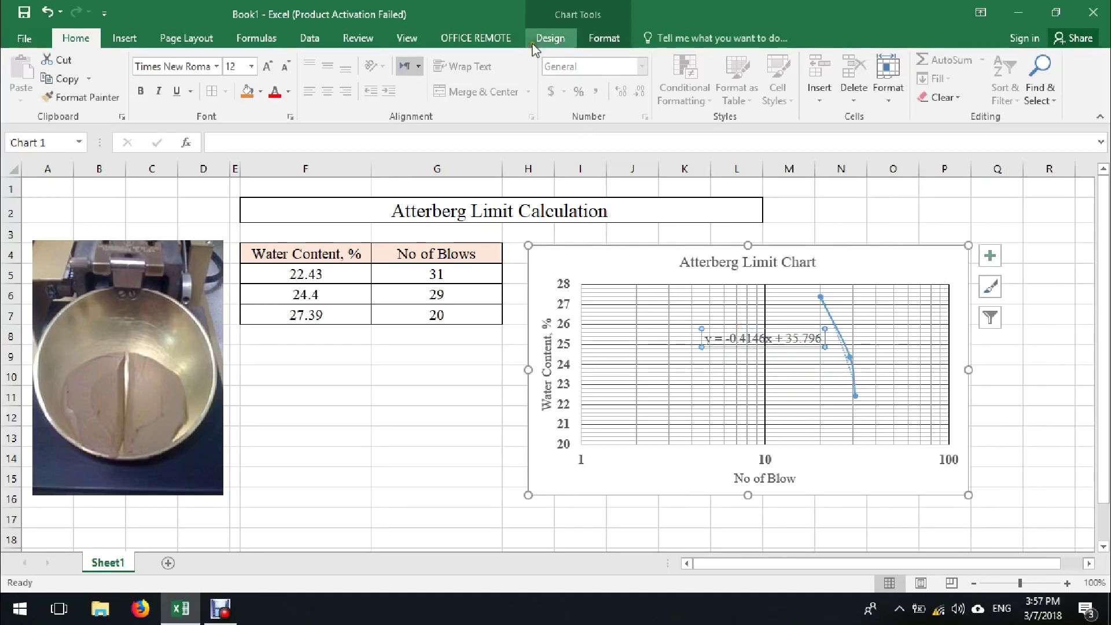
pyautogui.click(553, 38)
pyautogui.click(602, 39)
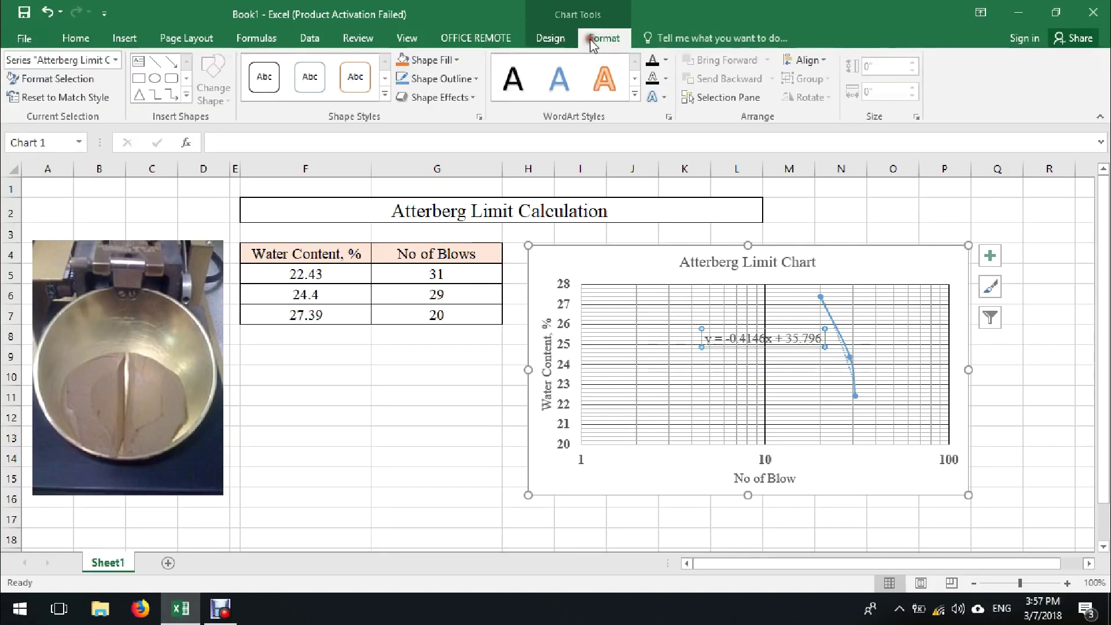
pyautogui.click(310, 78)
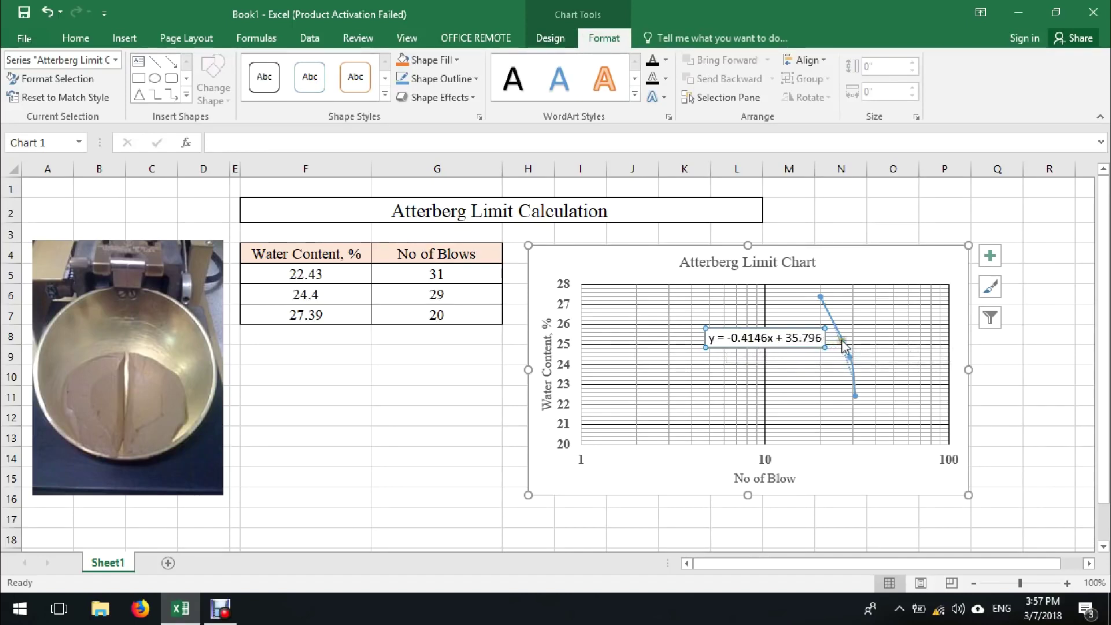
# Change the chart type from smooth lines with markers to plain Scatter, showing only the data points.
pyautogui.click(863, 266)
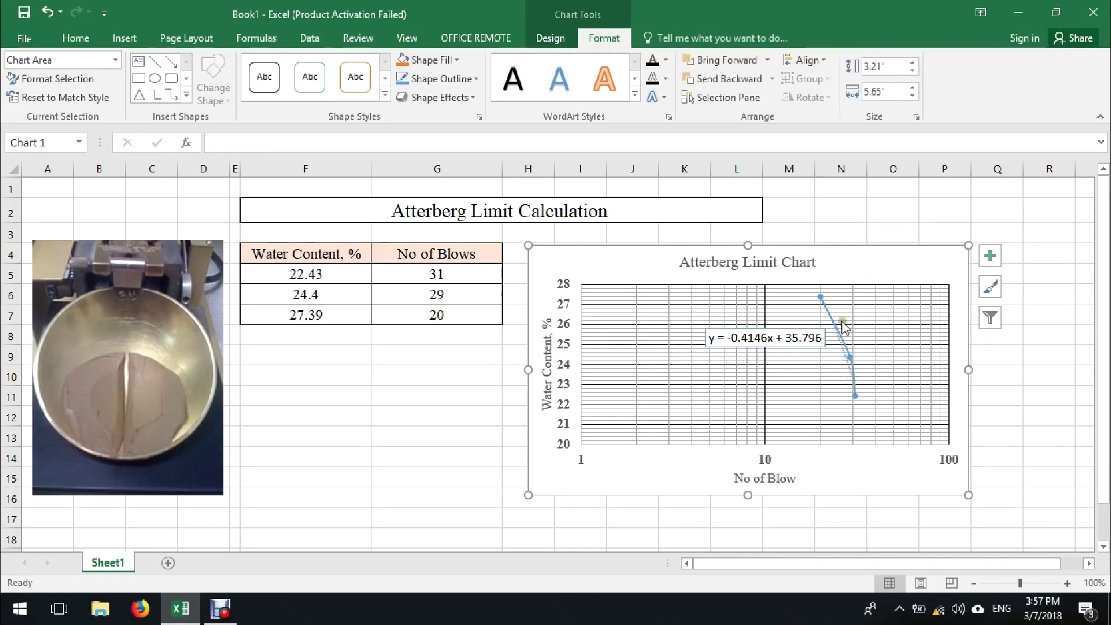
pyautogui.click(903, 219)
pyautogui.click(880, 262)
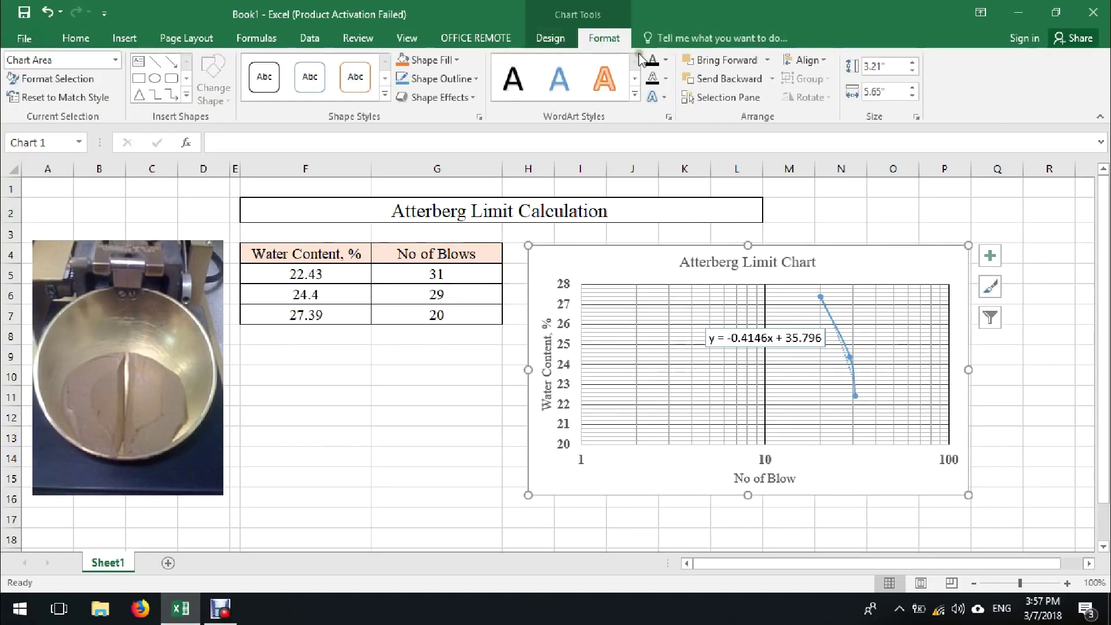
pyautogui.click(550, 38)
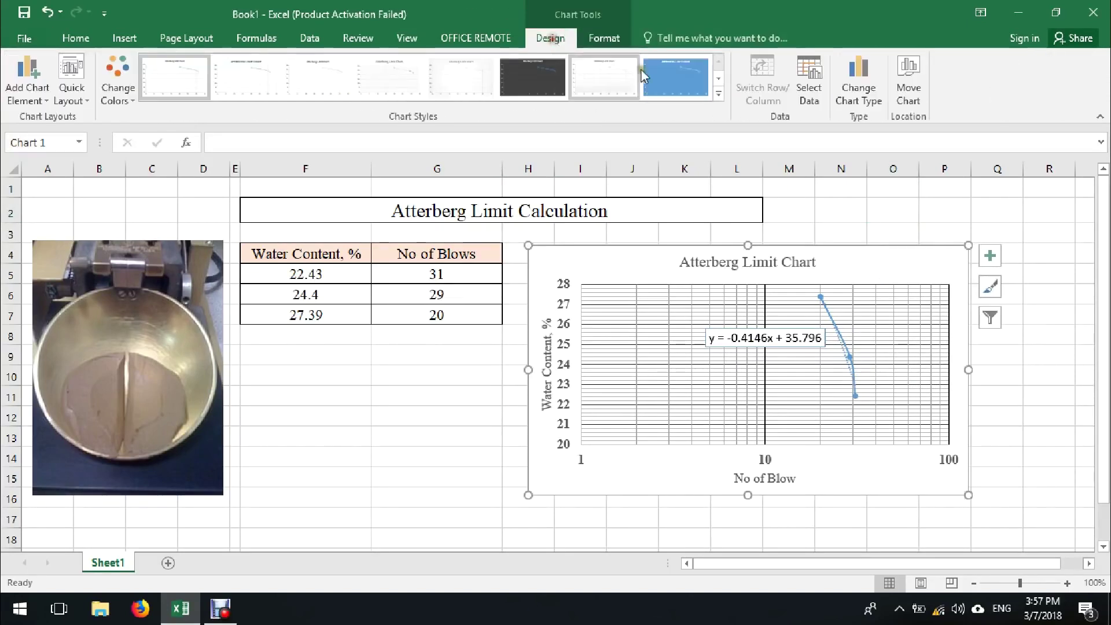
pyautogui.click(855, 91)
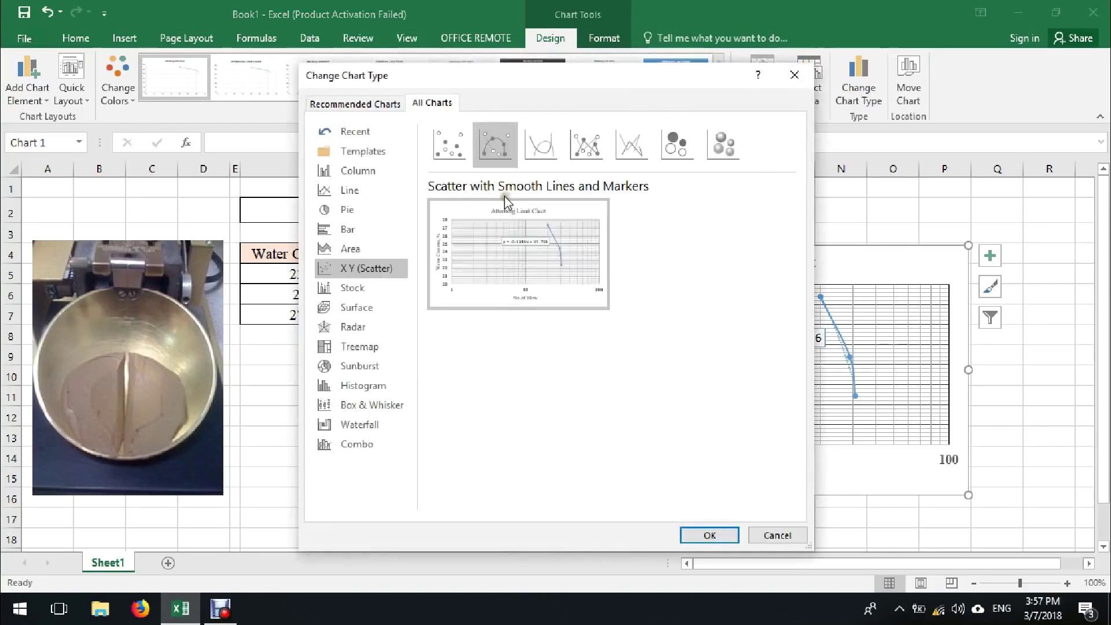
pyautogui.click(442, 139)
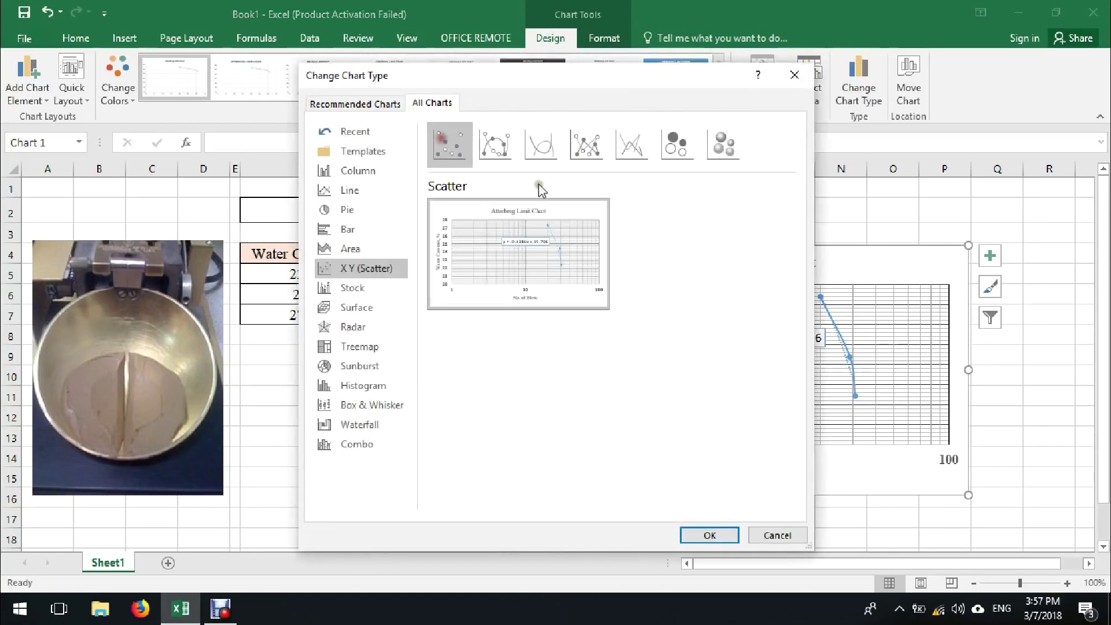
pyautogui.click(709, 534)
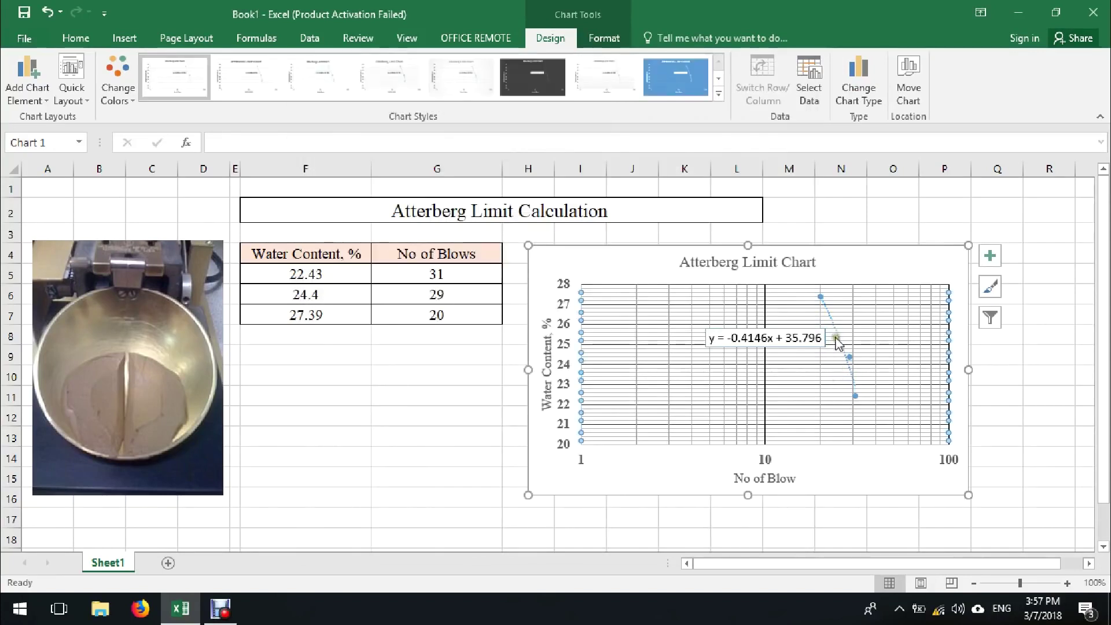
# Format the trendline as a black line with the Solid dash type.
pyautogui.click(834, 318)
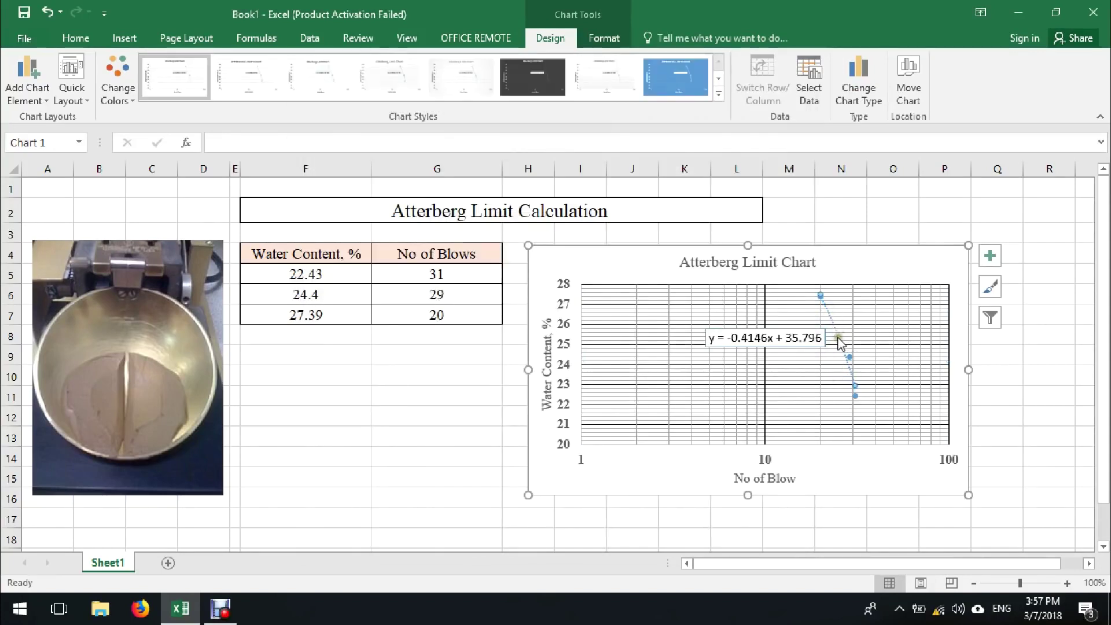
pyautogui.rightClick(840, 342)
pyautogui.click(871, 449)
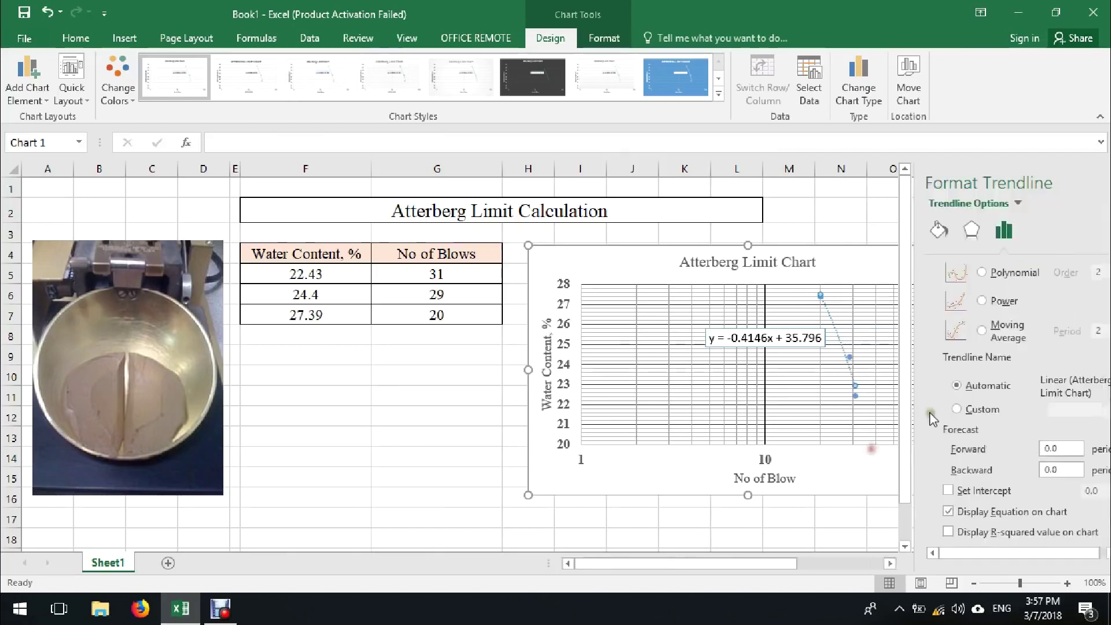
pyautogui.click(906, 230)
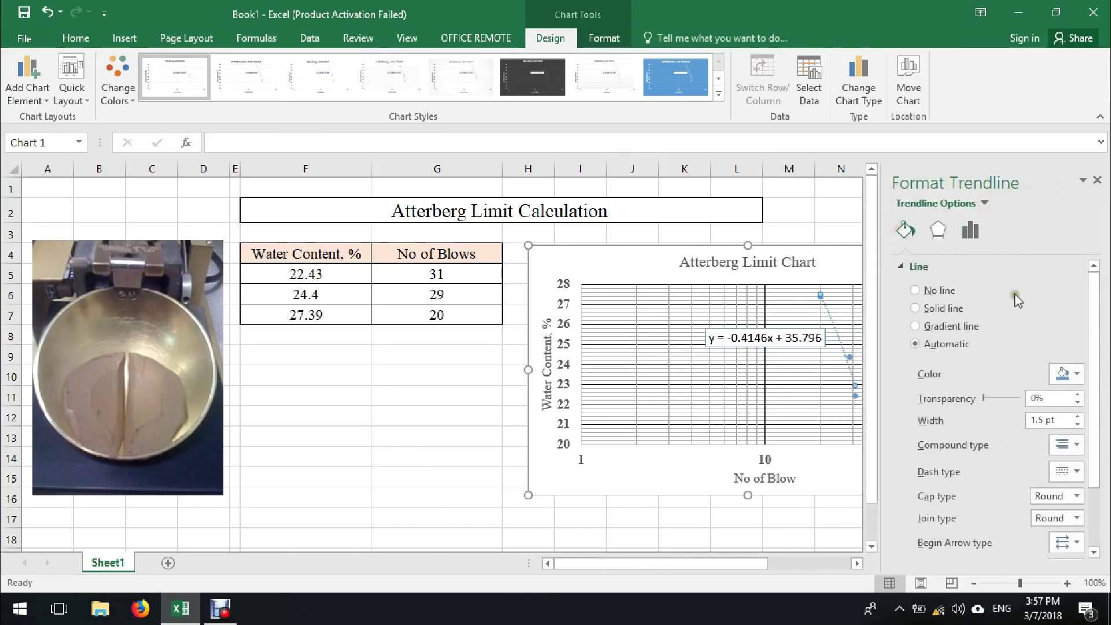
pyautogui.click(1066, 374)
pyautogui.click(986, 407)
pyautogui.click(1064, 471)
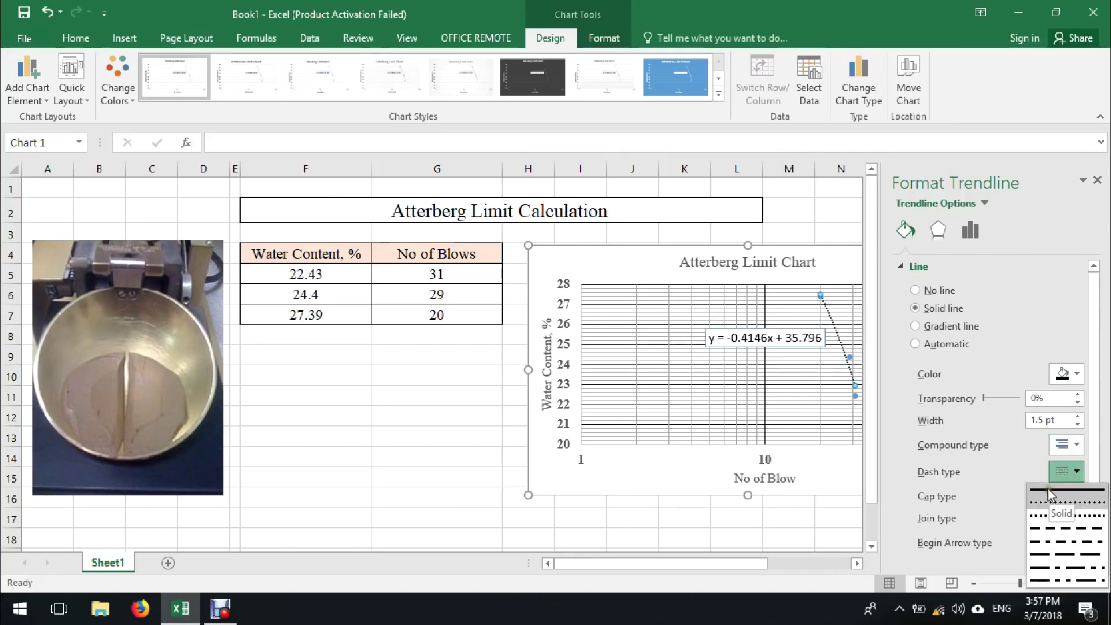
pyautogui.click(1048, 488)
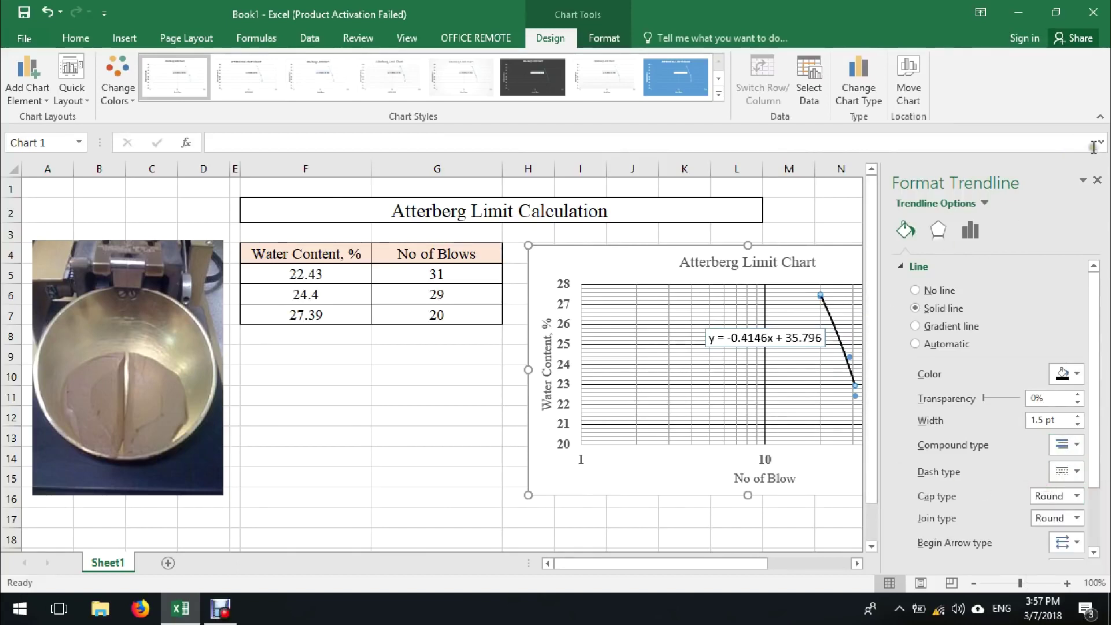
pyautogui.click(1098, 180)
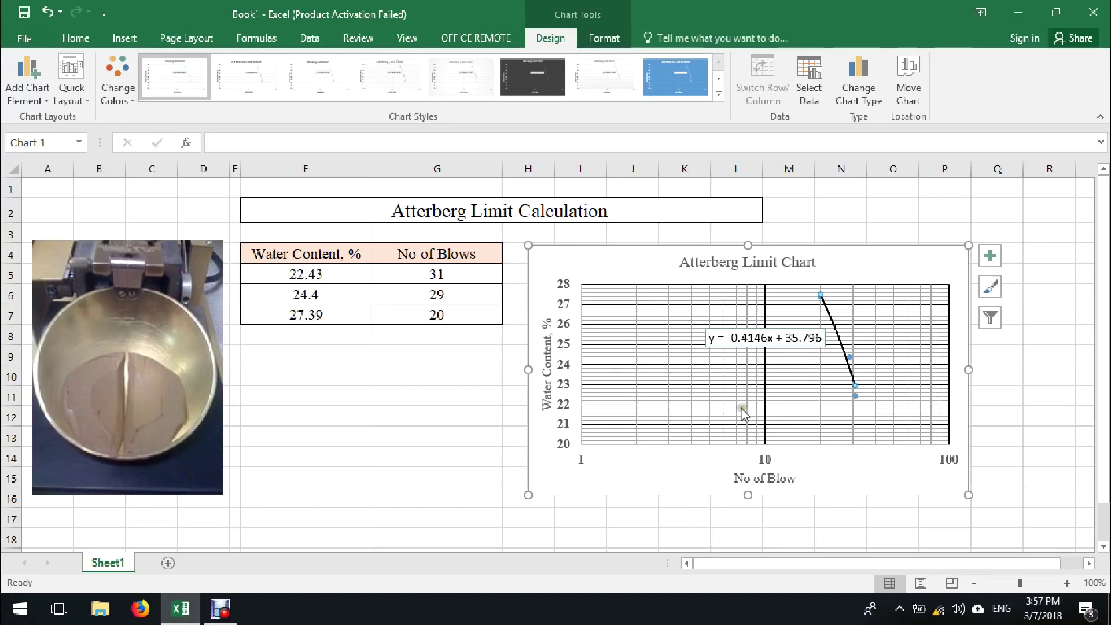
# Apply borders to all cells of the range F10:G12 below the data table.
pyautogui.click(295, 361)
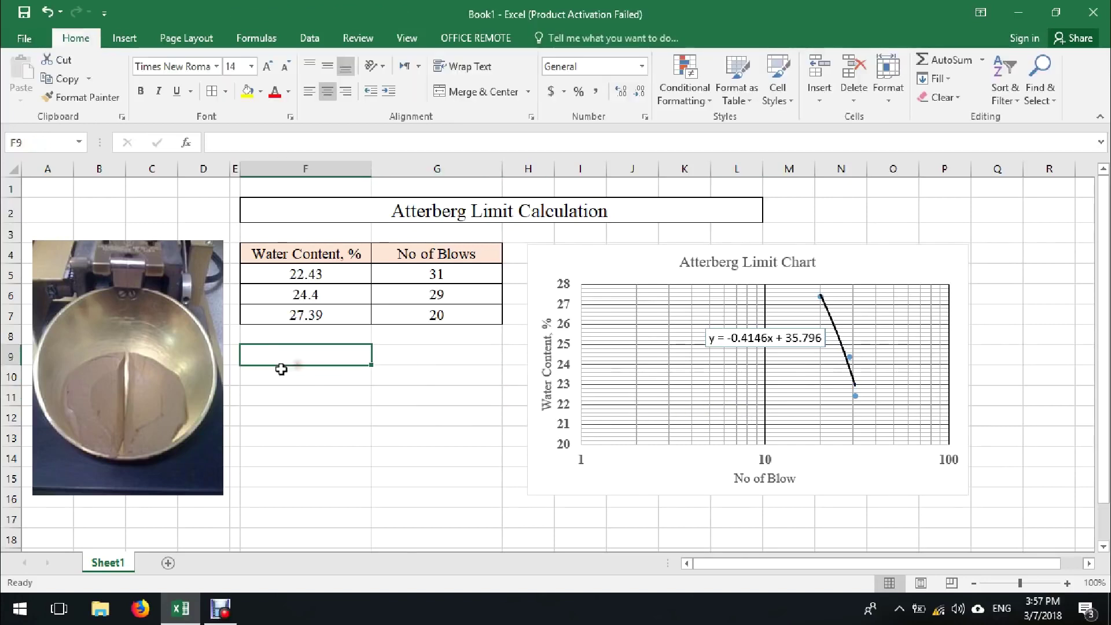
pyautogui.click(281, 370)
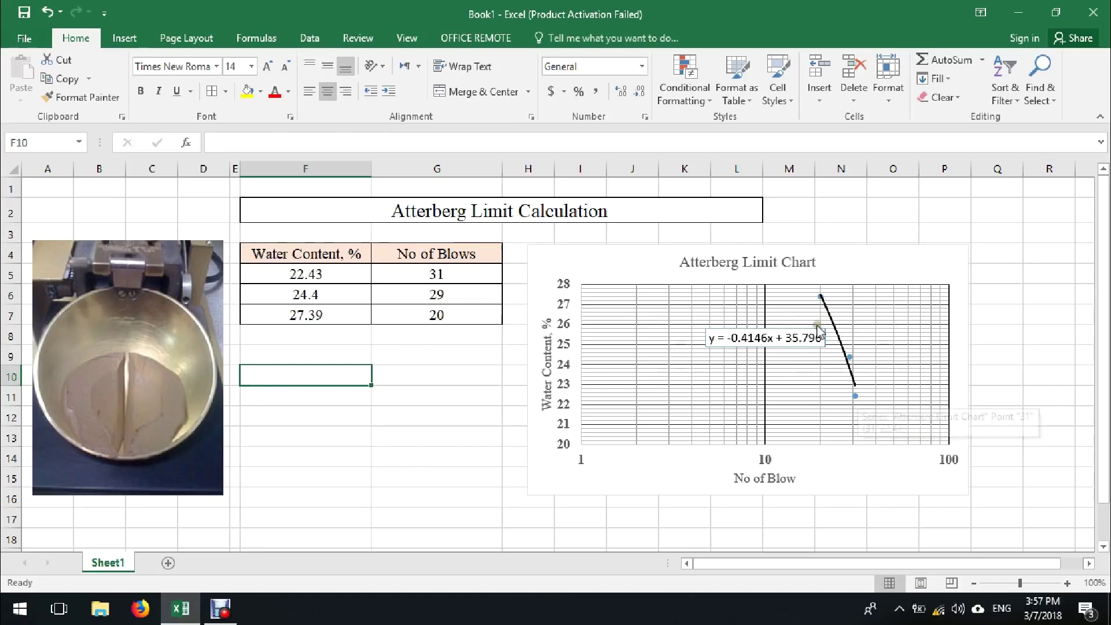
pyautogui.click(308, 409)
pyautogui.moveTo(297, 377); pyautogui.dragTo(409, 409)
pyautogui.click(212, 91)
# Enter the headings "Water Content, Y" in F10 and "No of Blow, X" in G10.
pyautogui.click(261, 376)
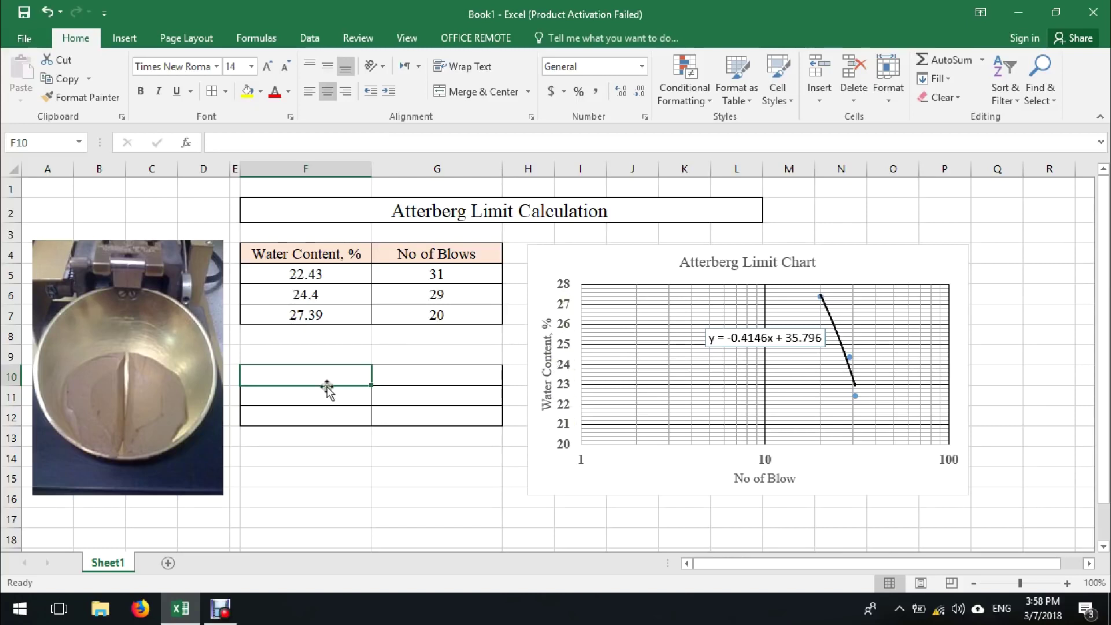
pyautogui.write('Wa')
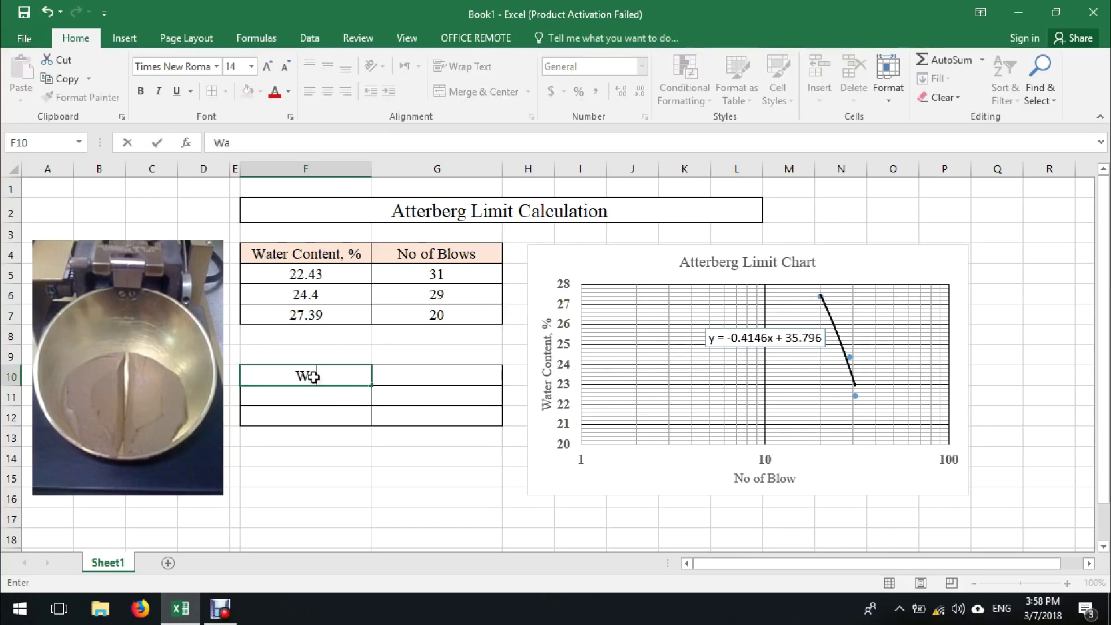
pyautogui.write('ter C')
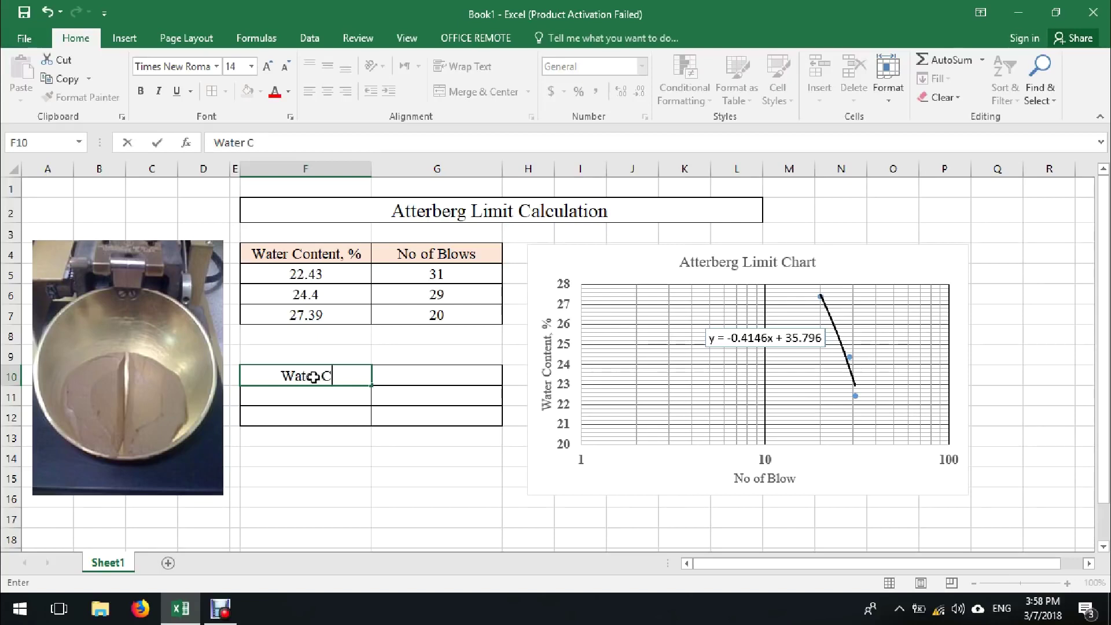
pyautogui.write('ontent,')
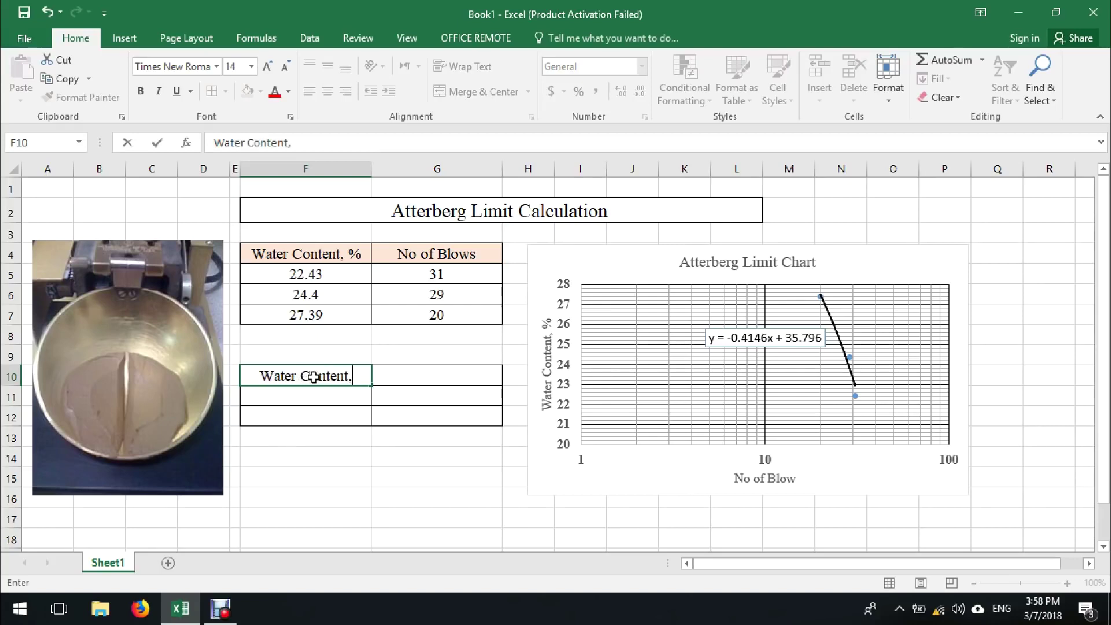
pyautogui.write(' Y')
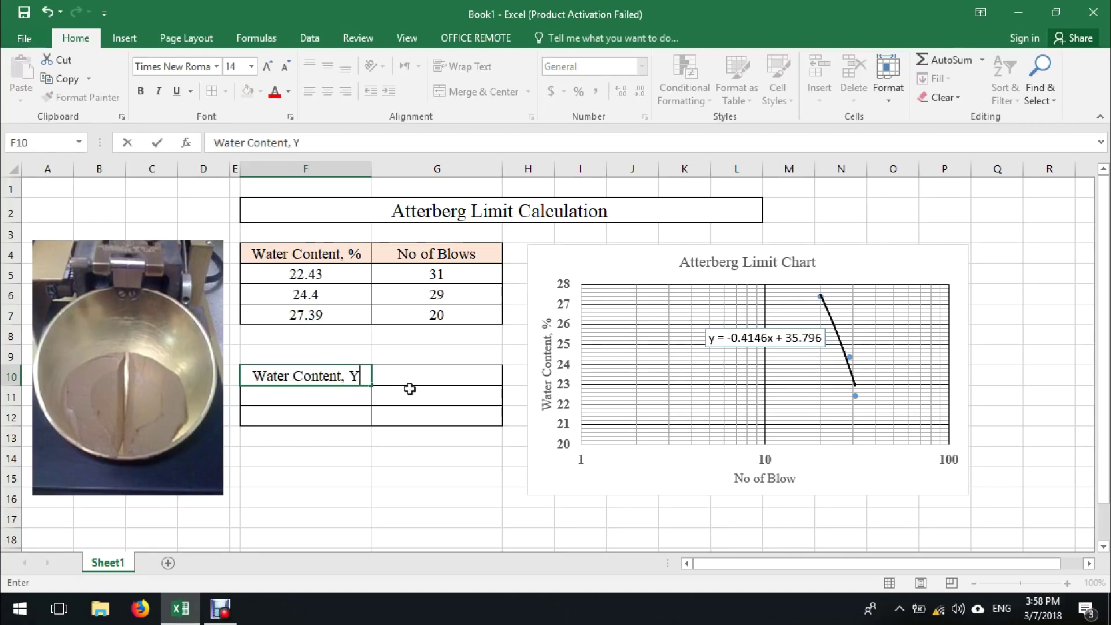
pyautogui.click(430, 373)
pyautogui.write('No of Blow, X')
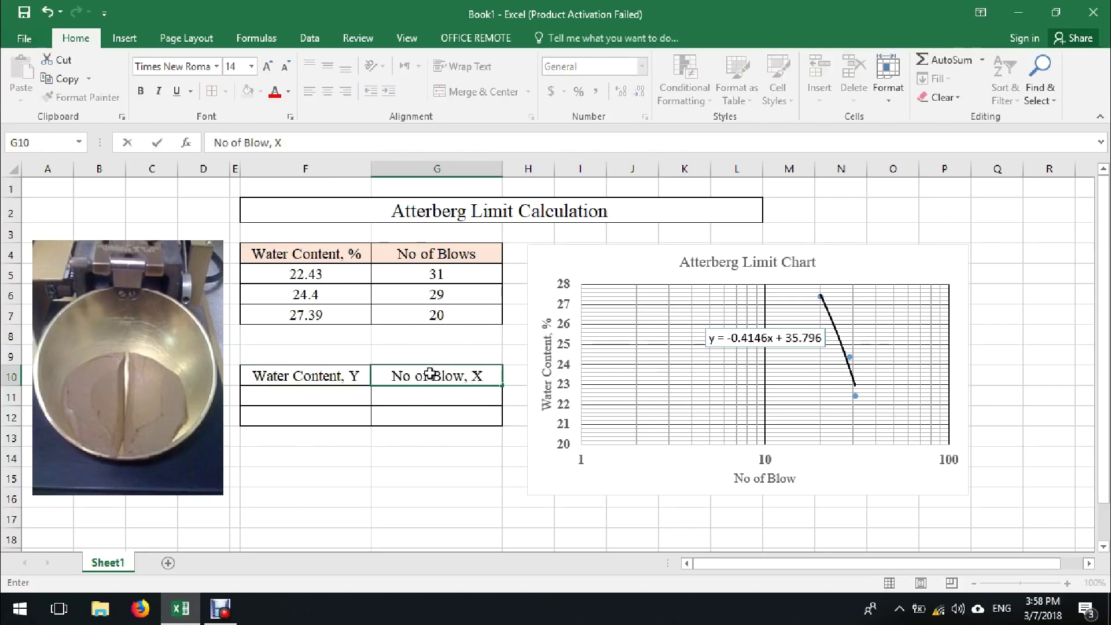
pyautogui.press('Return')
# Enter the highest and lowest blow counts, 31 and 20, under "No of Blow, X" in G11 and G12.
pyautogui.click(407, 450)
pyautogui.click(394, 405)
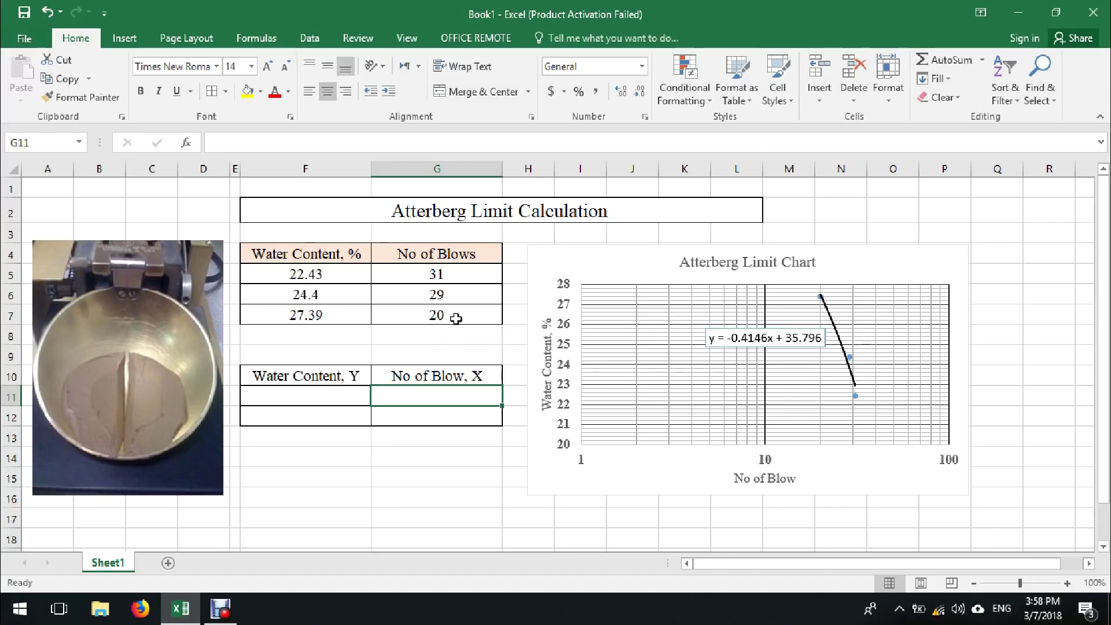
pyautogui.click(456, 318)
pyautogui.click(454, 296)
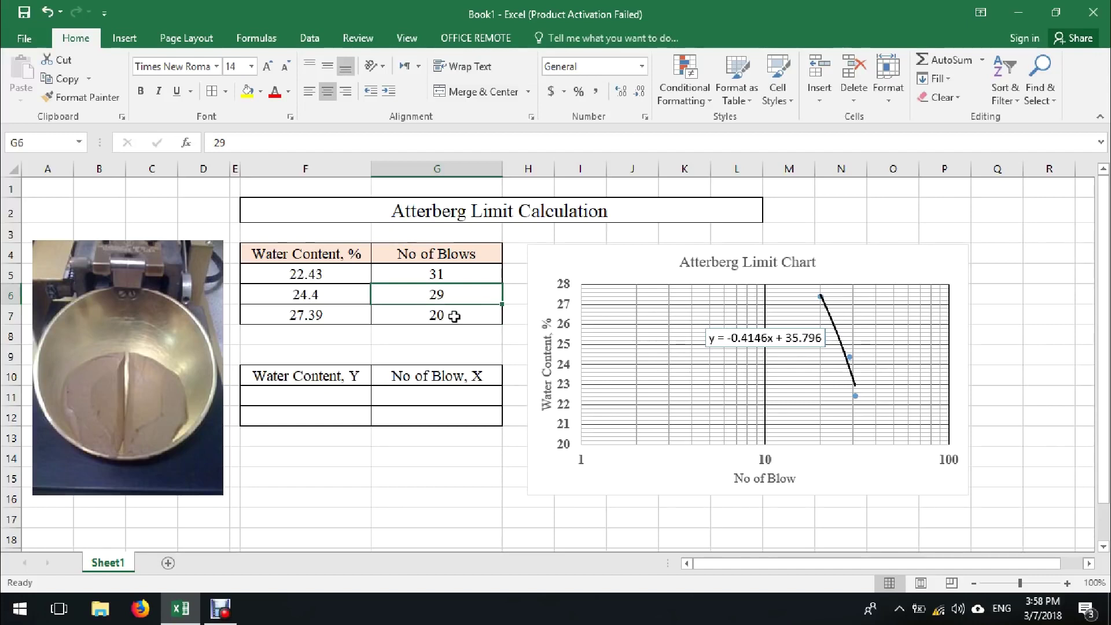
pyautogui.click(455, 317)
pyautogui.click(461, 277)
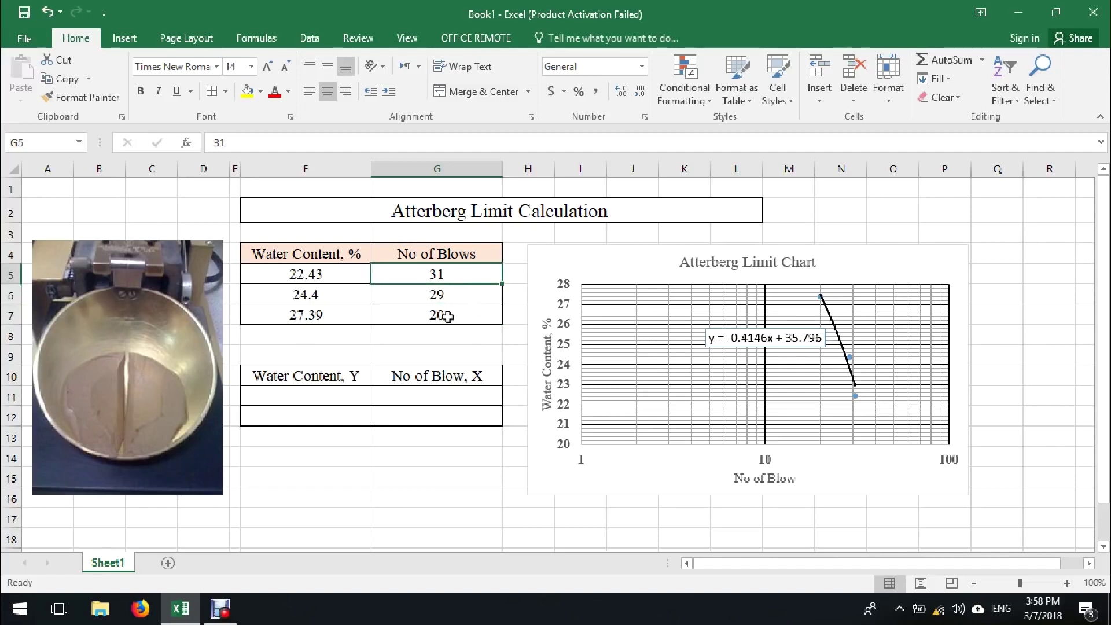
pyautogui.click(454, 317)
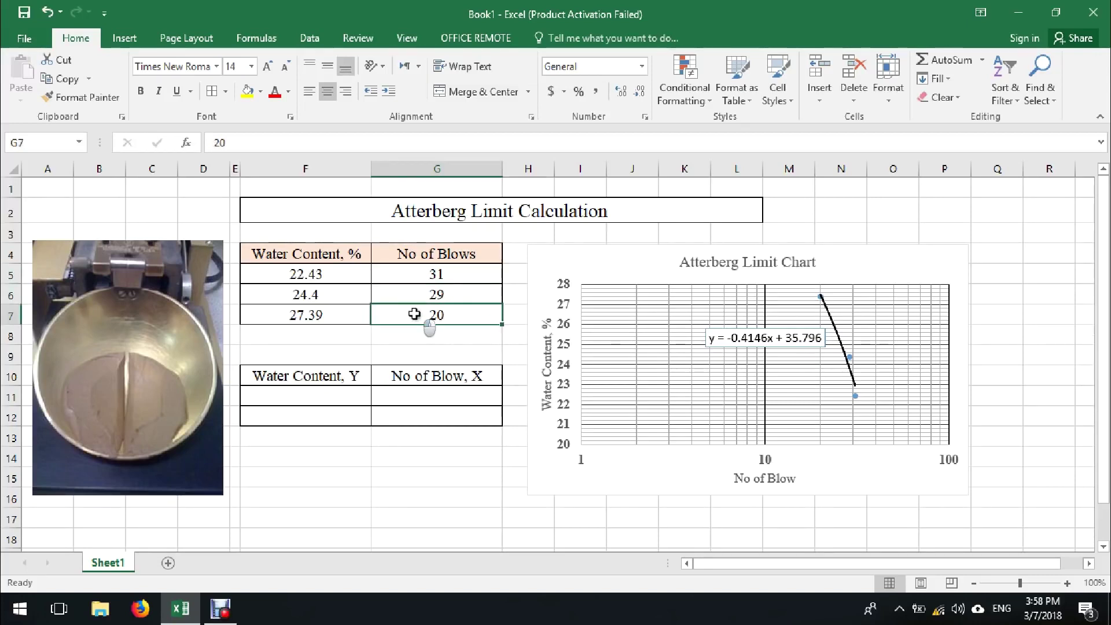
pyautogui.click(421, 393)
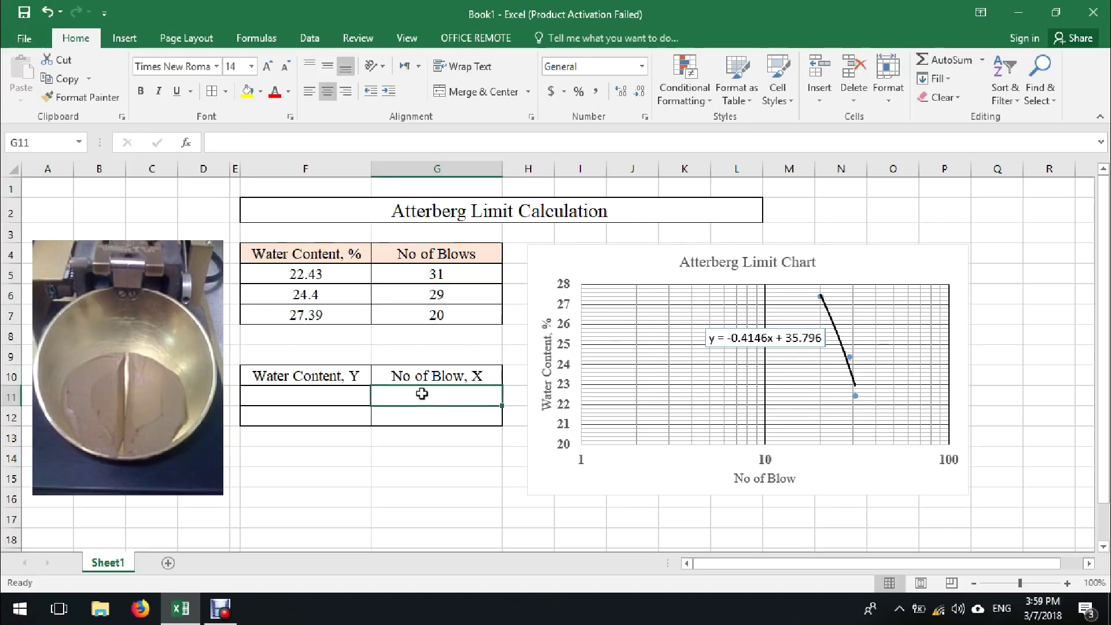
pyautogui.write('31')
pyautogui.press('Return')
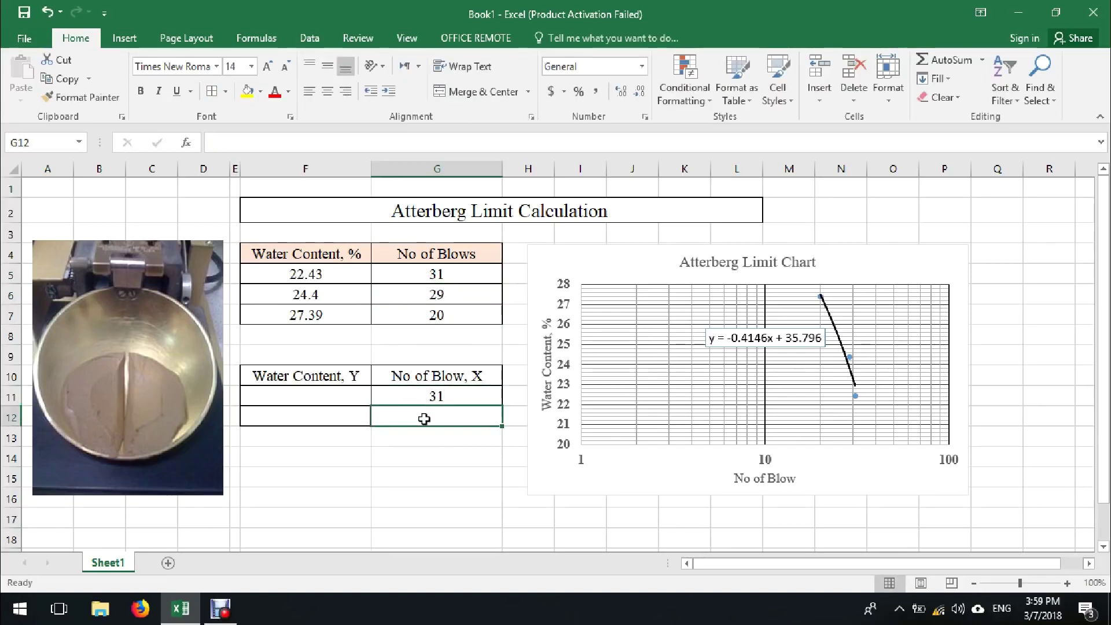
pyautogui.write('2')
pyautogui.click(396, 457)
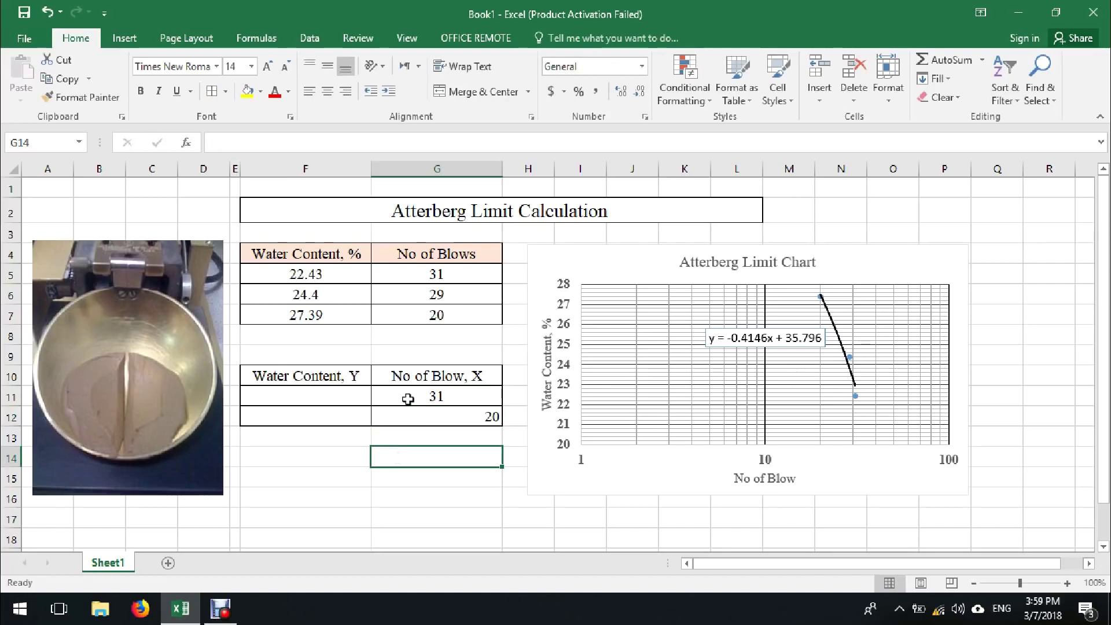
# Centre-align the cells F11:G12 of the new table.
pyautogui.moveTo(408, 399); pyautogui.dragTo(367, 412)
pyautogui.click(331, 92)
pyautogui.click(332, 92)
pyautogui.click(361, 449)
# Calculate the first water content in F11 from the trendline equation with the formula =(-0.4146*G11)+35.796.
pyautogui.click(321, 387)
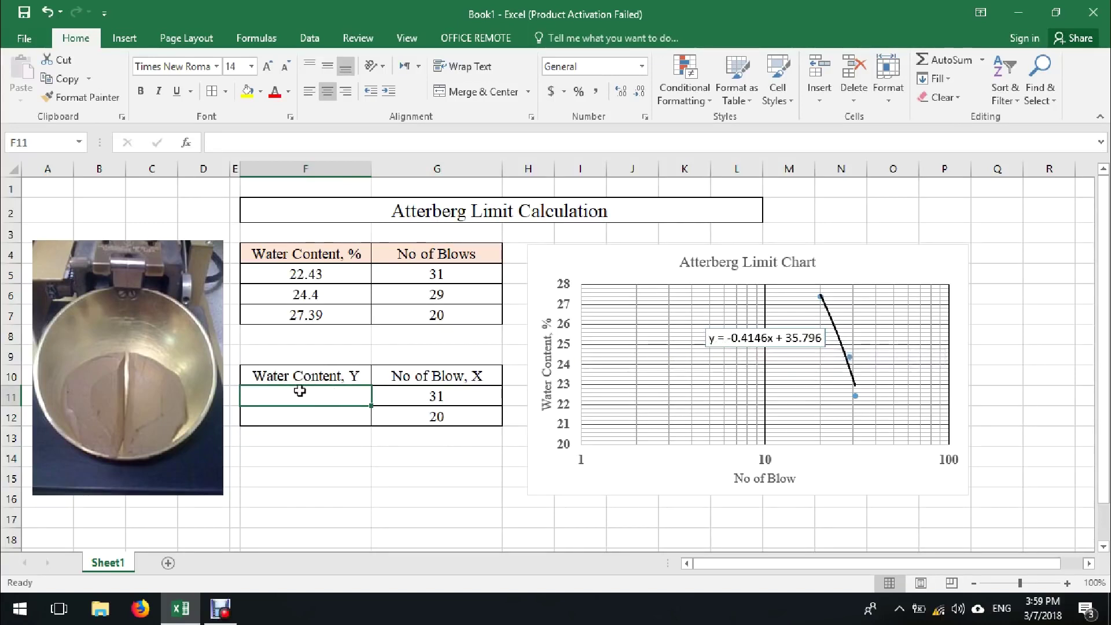
pyautogui.write('=')
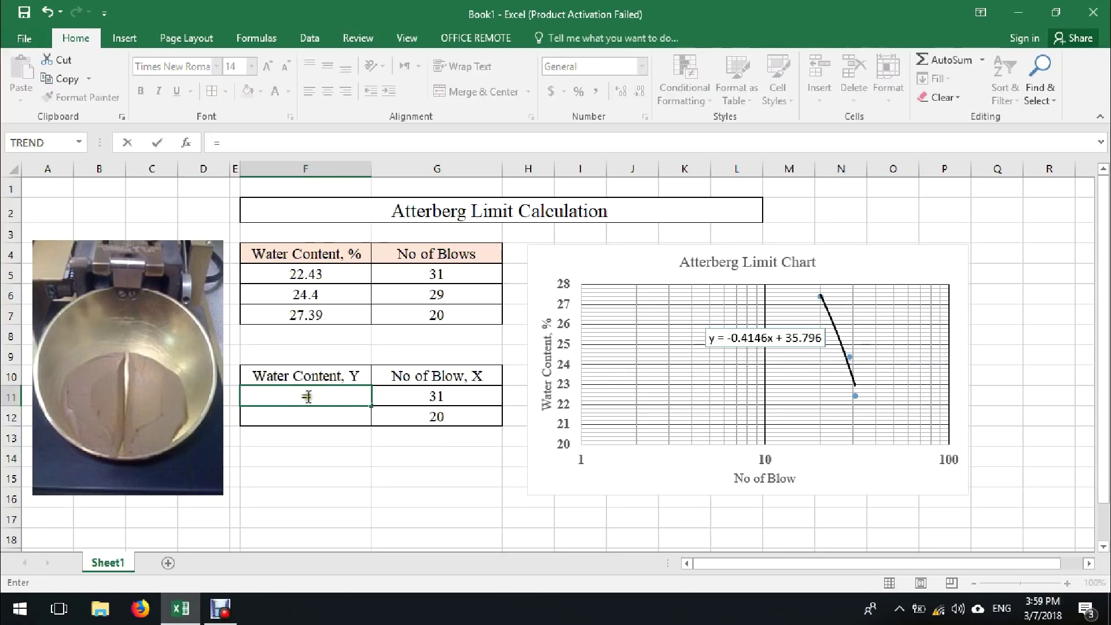
pyautogui.write('(-0')
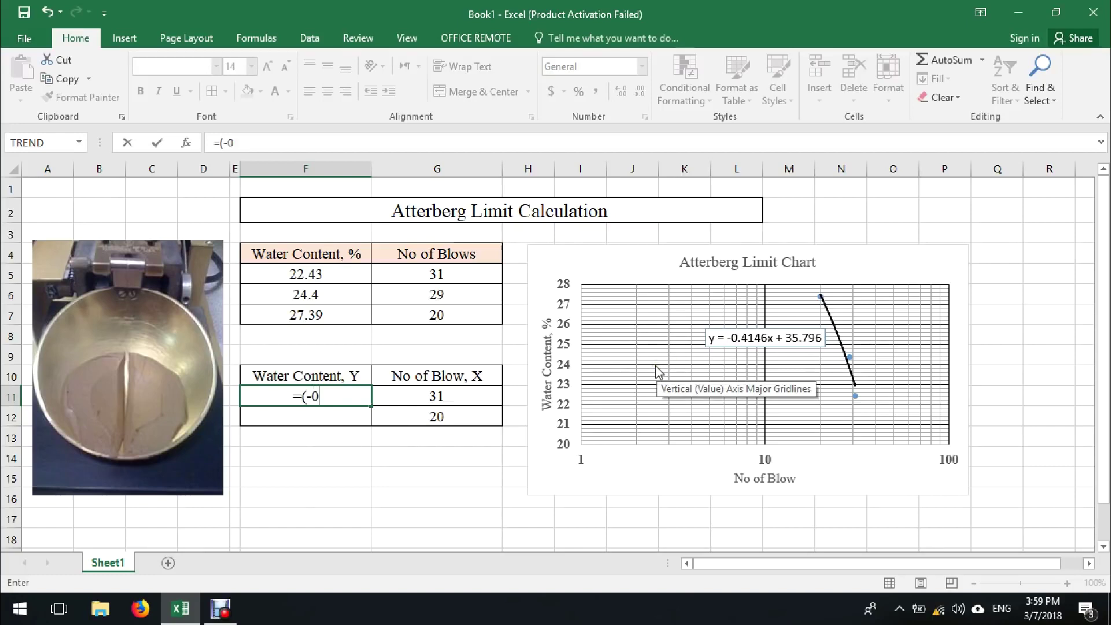
pyautogui.write('.4146*')
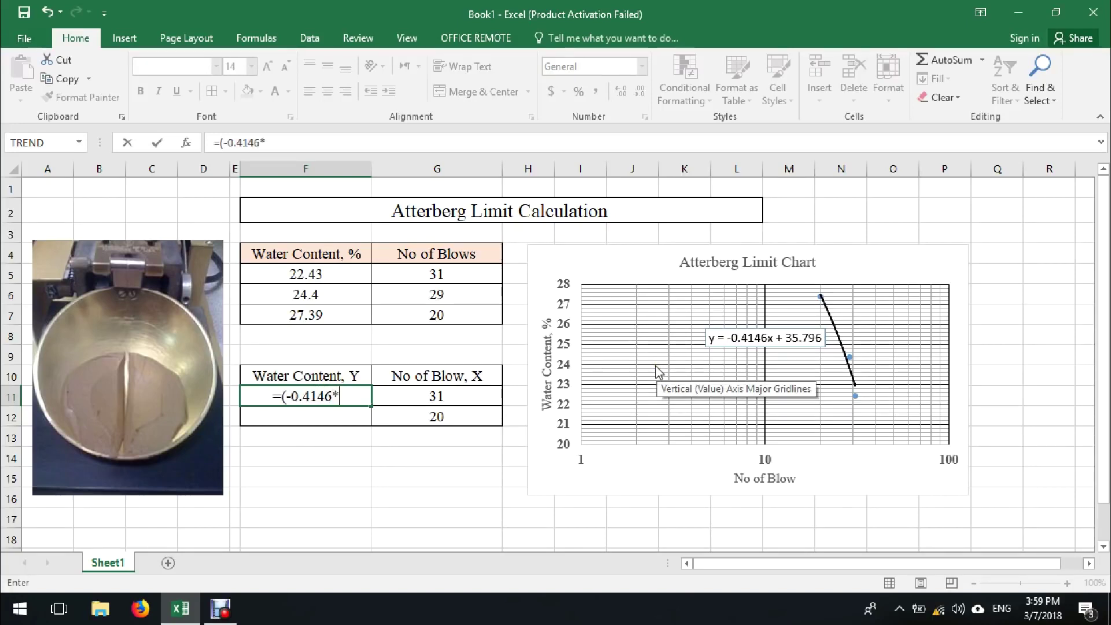
pyautogui.click(449, 397)
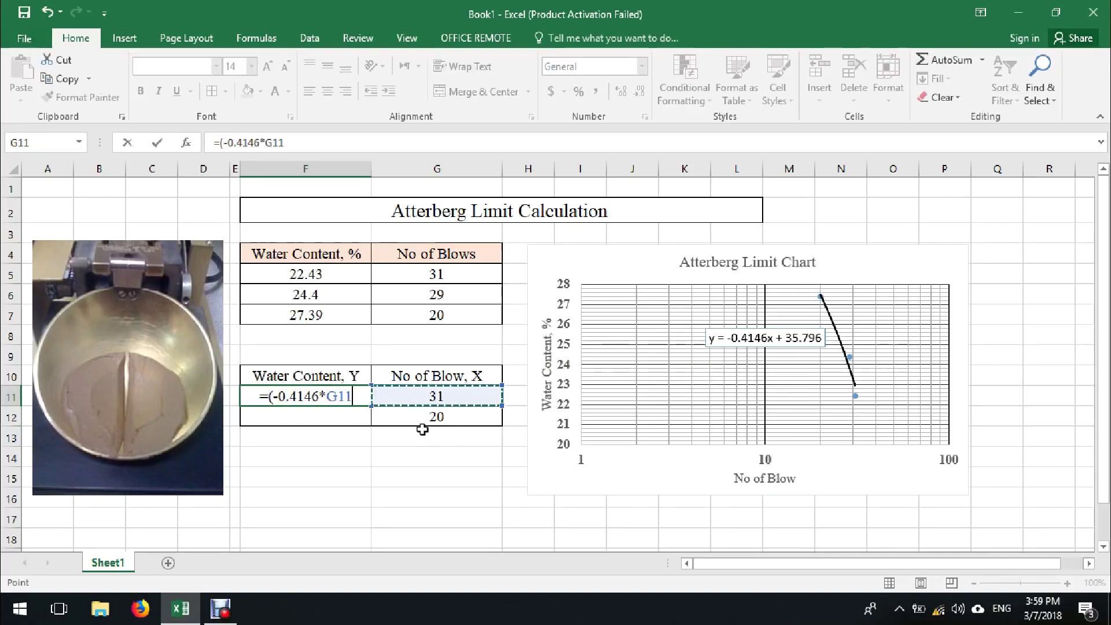
pyautogui.write(')')
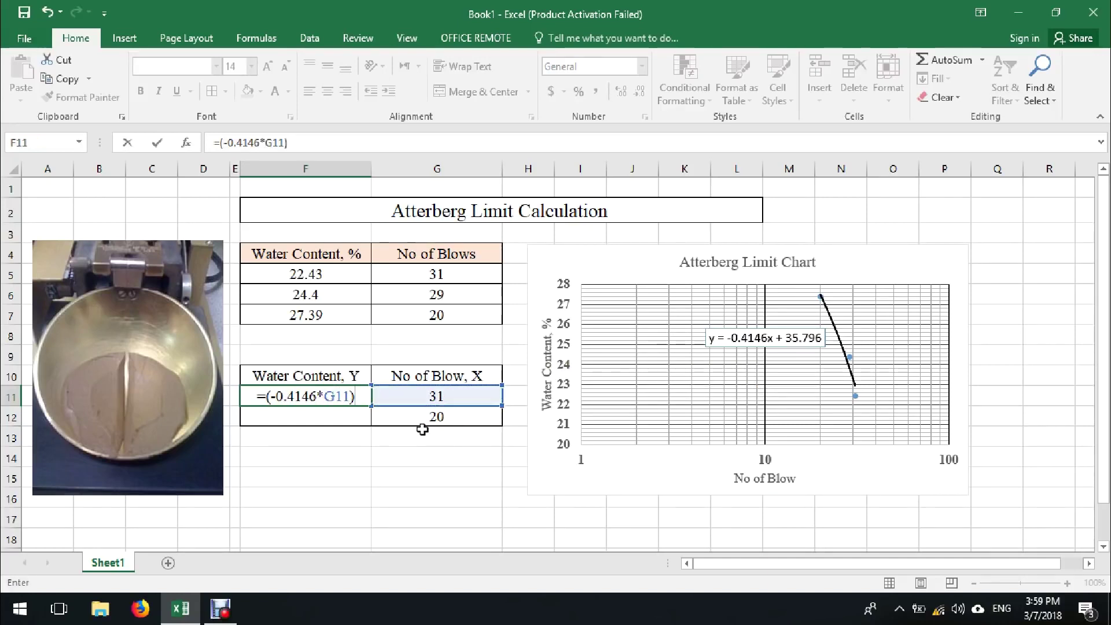
pyautogui.write('+35')
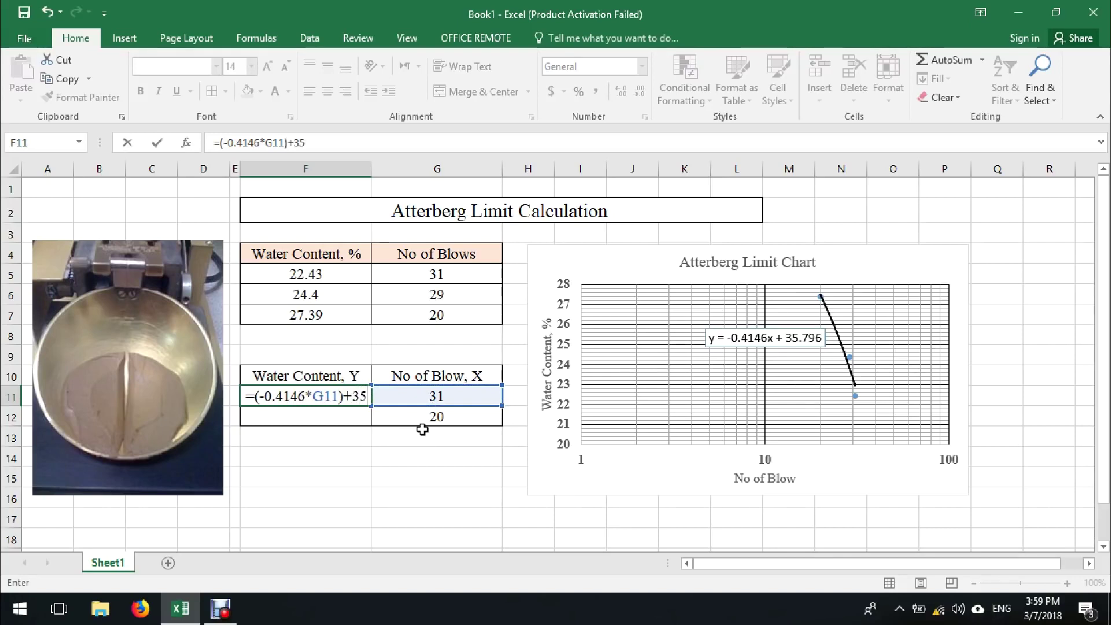
pyautogui.write('.')
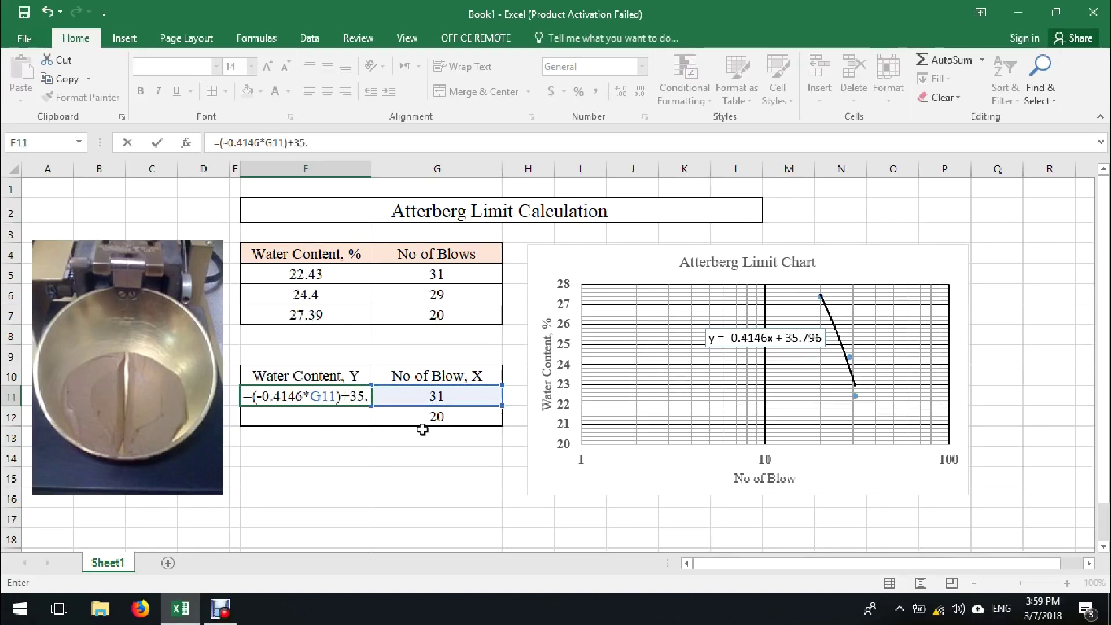
pyautogui.write('796')
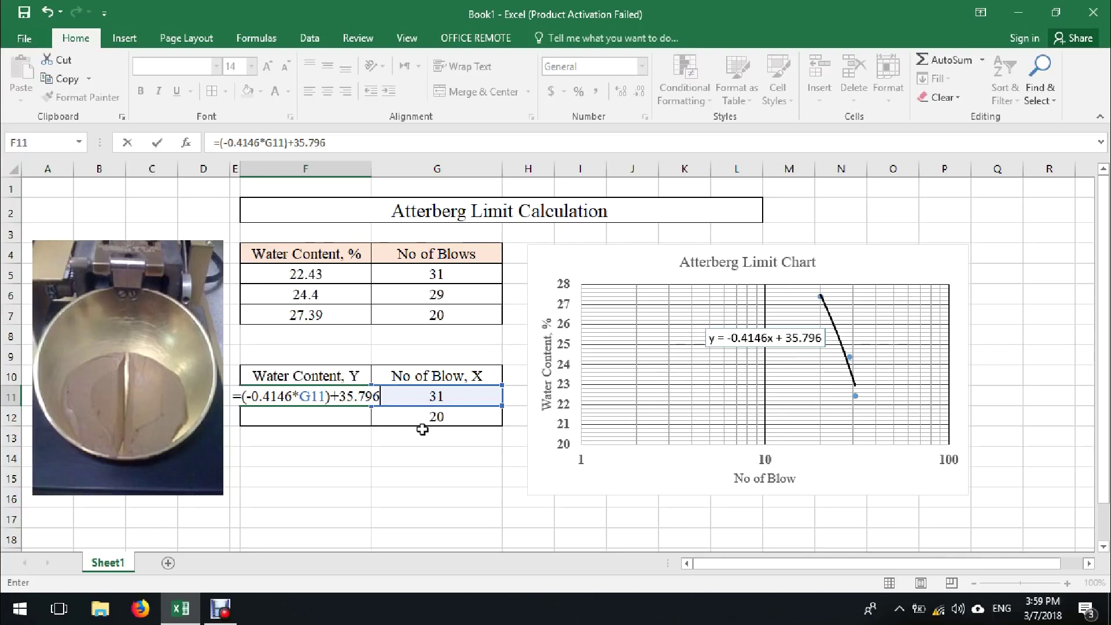
pyautogui.press('Return')
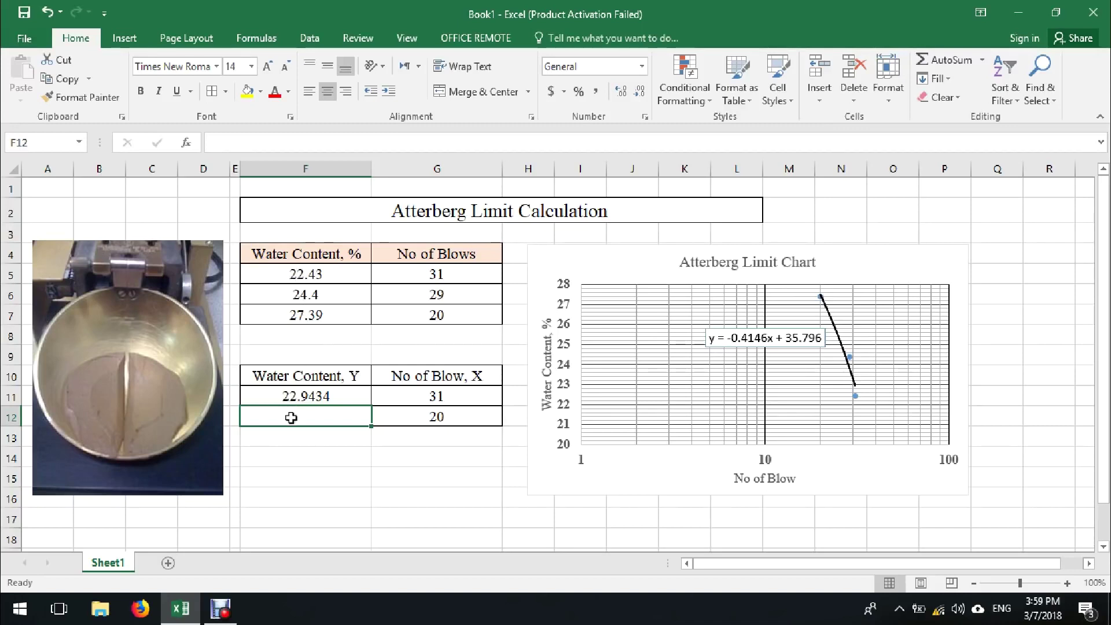
# Fill the trendline formula from F11 down to F12 and check that the copy refers to G12.
pyautogui.click(319, 396)
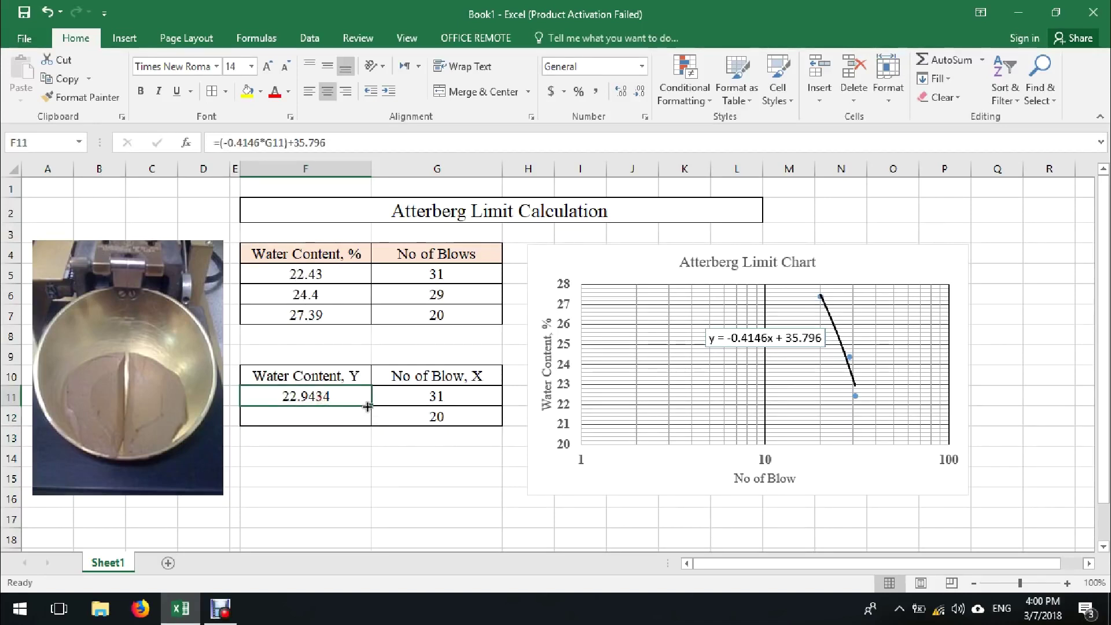
pyautogui.moveTo(367, 407); pyautogui.dragTo(373, 427)
pyautogui.click(295, 456)
pyautogui.click(303, 417)
pyautogui.doubleClick(303, 416)
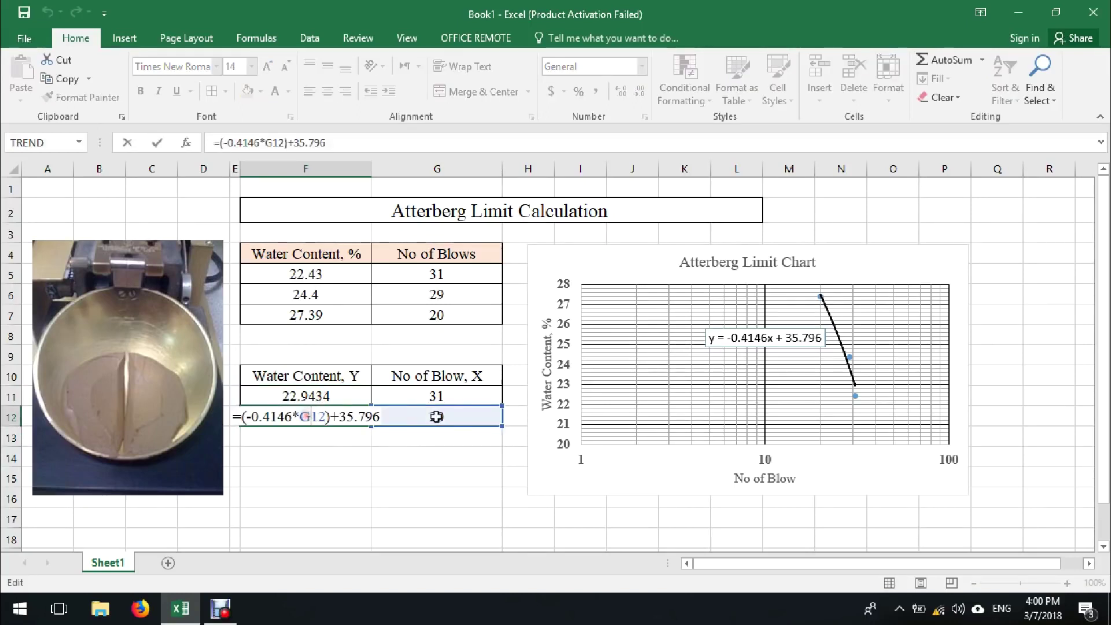
pyautogui.press('Return')
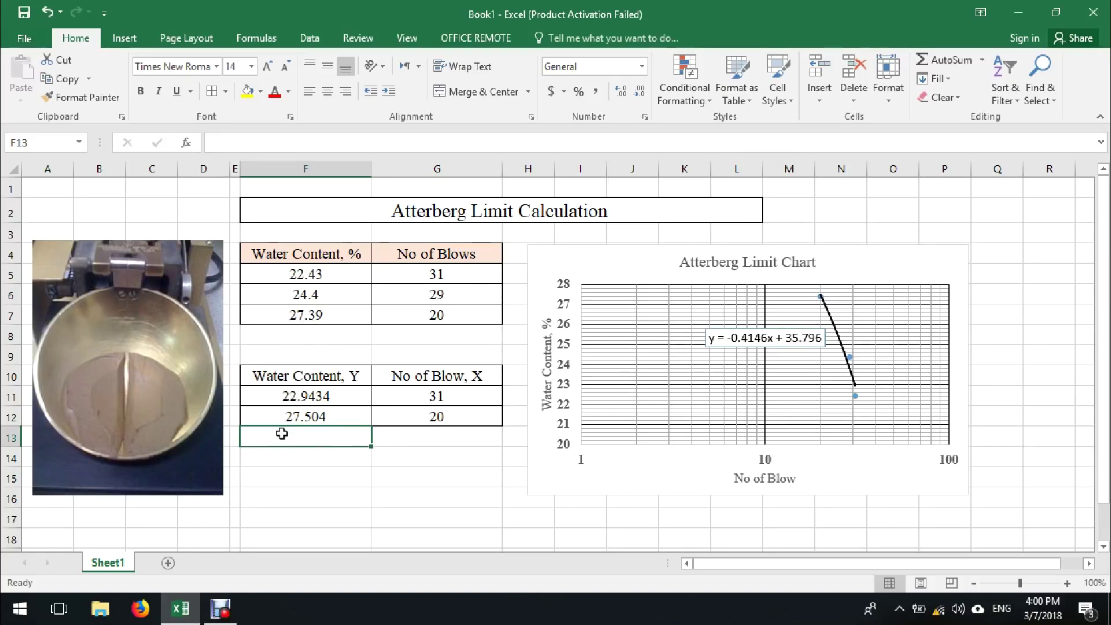
# Add borders to cells F14:G14 below the calculated table and centre-align them.
pyautogui.click(304, 455)
pyautogui.click(470, 461)
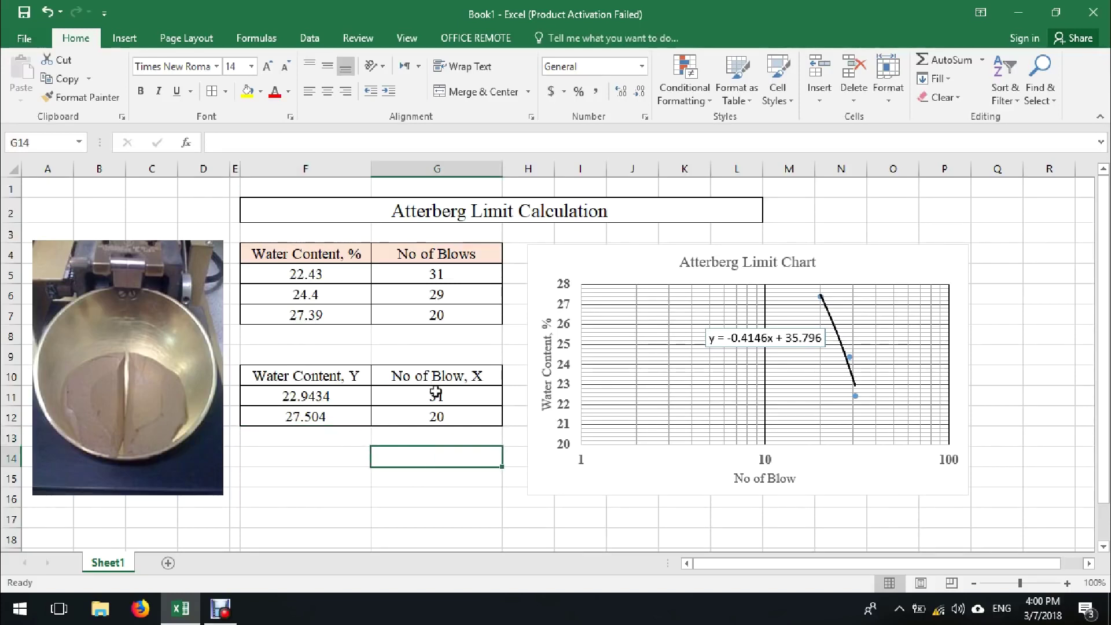
pyautogui.moveTo(452, 393); pyautogui.dragTo(457, 414)
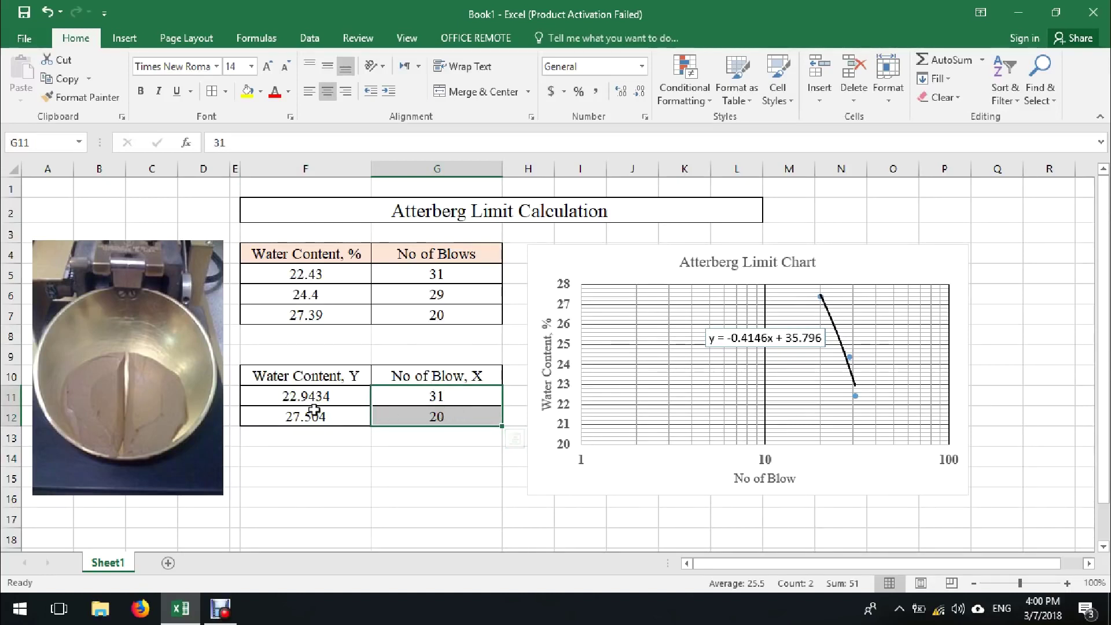
pyautogui.moveTo(272, 457); pyautogui.dragTo(401, 460)
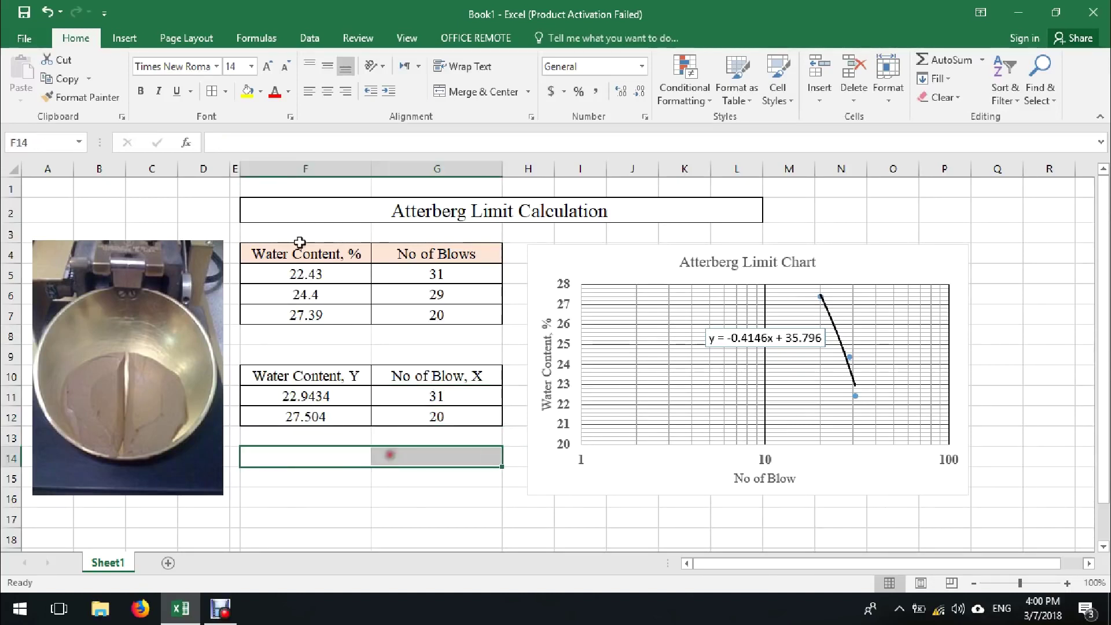
pyautogui.click(327, 90)
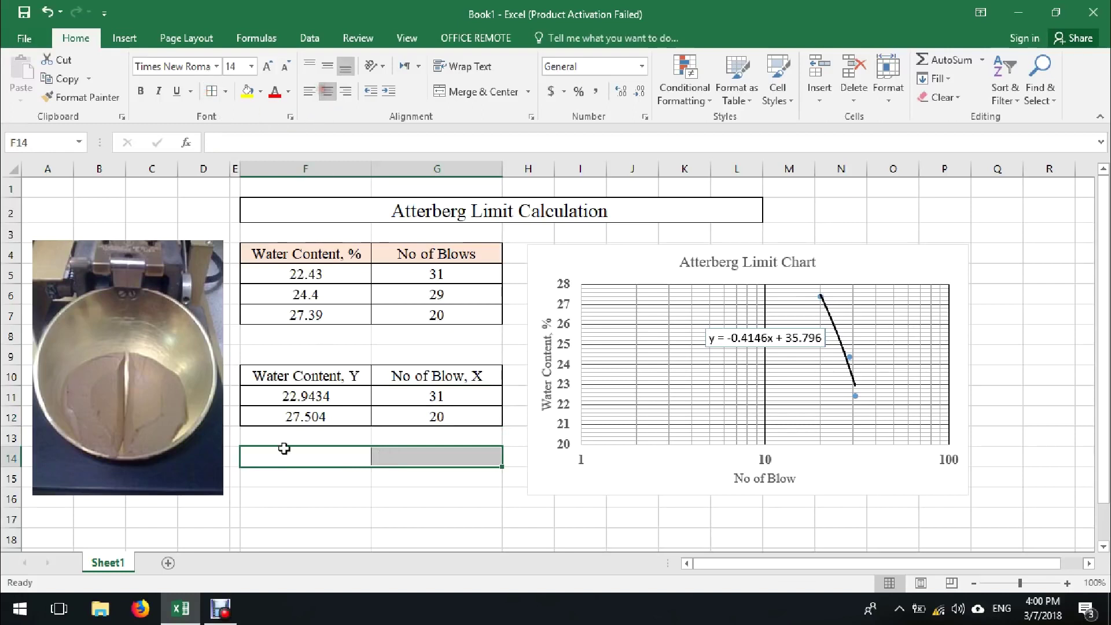
# Enter the label "LL" in cell F14.
pyautogui.click(284, 455)
pyautogui.write('L')
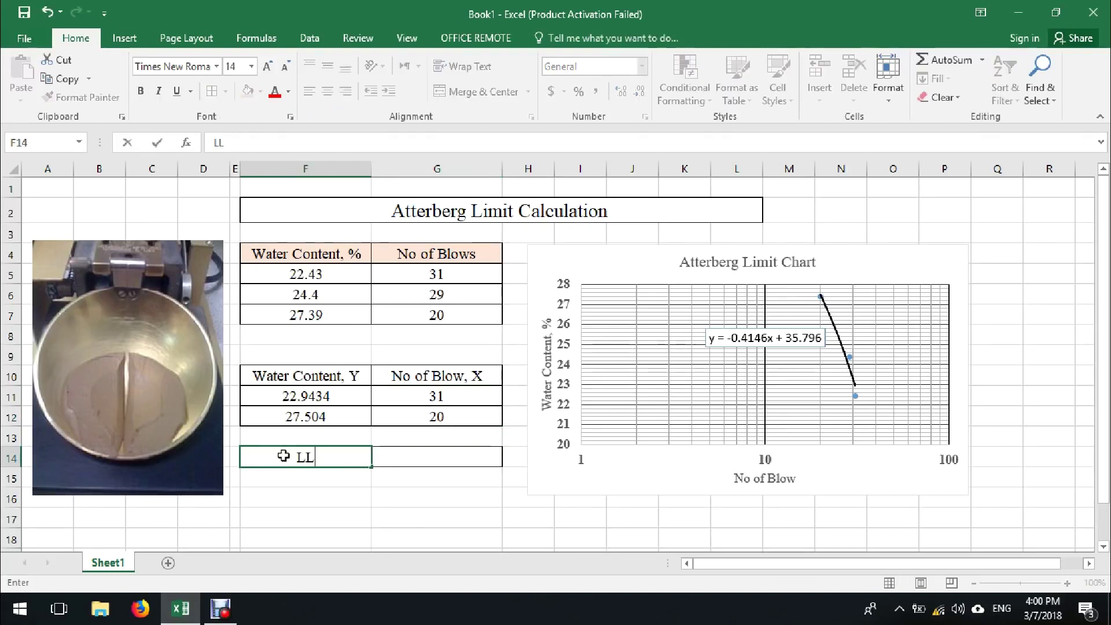
pyautogui.write('L')
# Insert the TREND function in cell G14 and review its Known_ys, Known_xs and New_xs arguments.
pyautogui.click(441, 452)
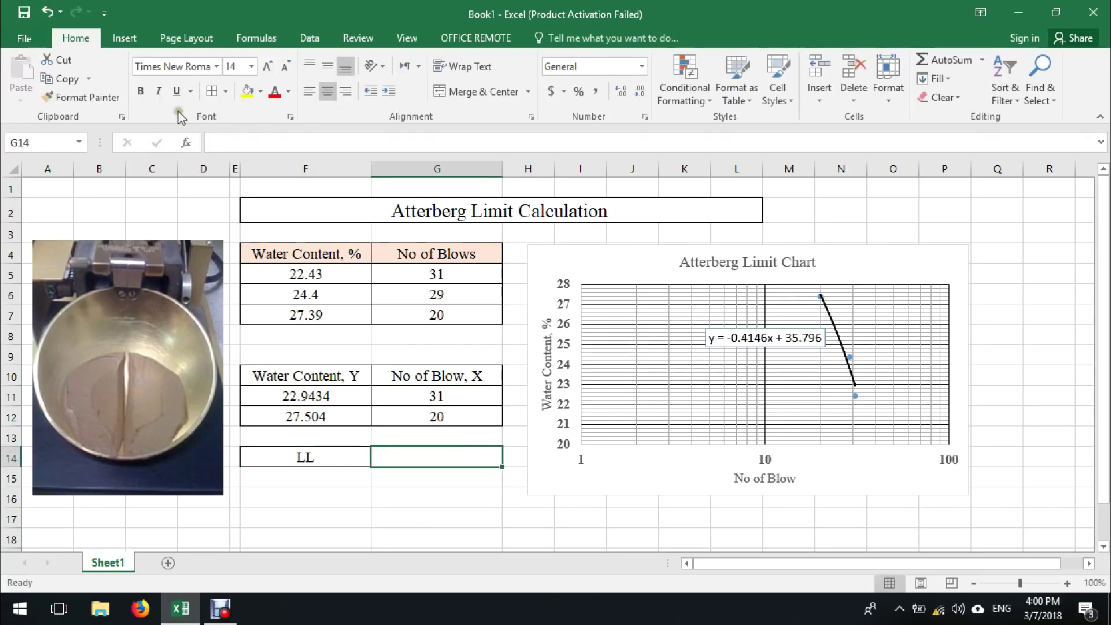
pyautogui.click(256, 39)
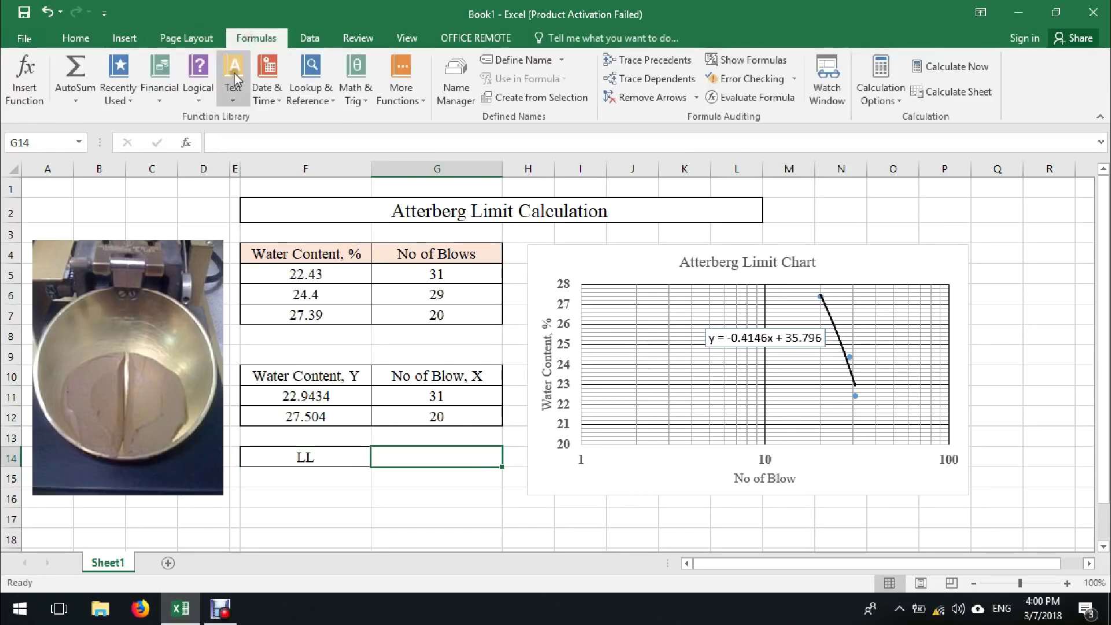
pyautogui.click(120, 91)
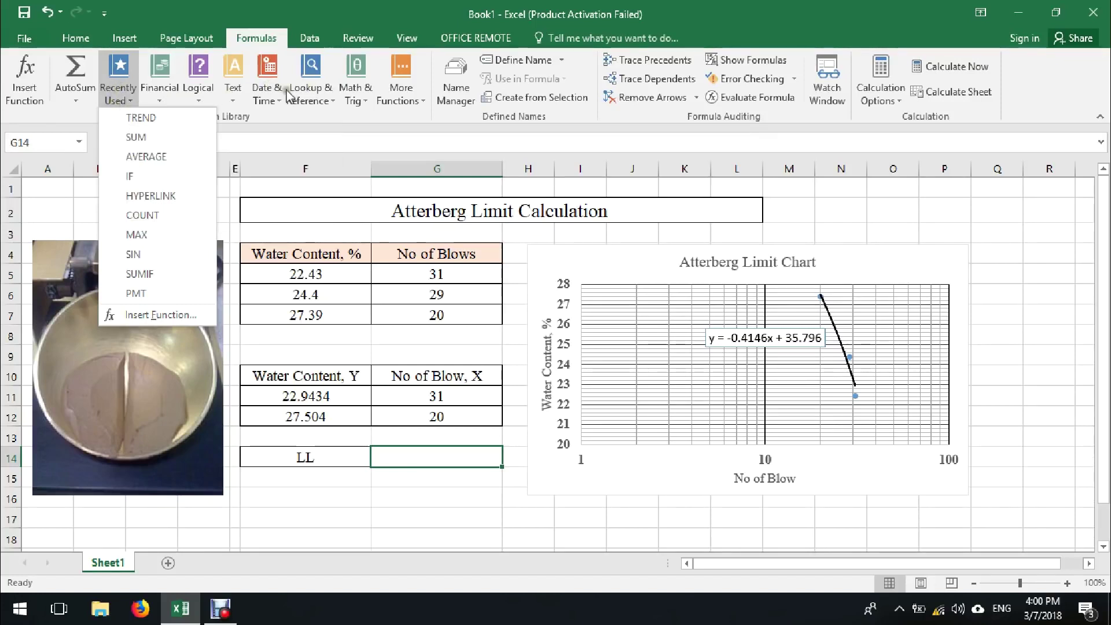
pyautogui.click(164, 120)
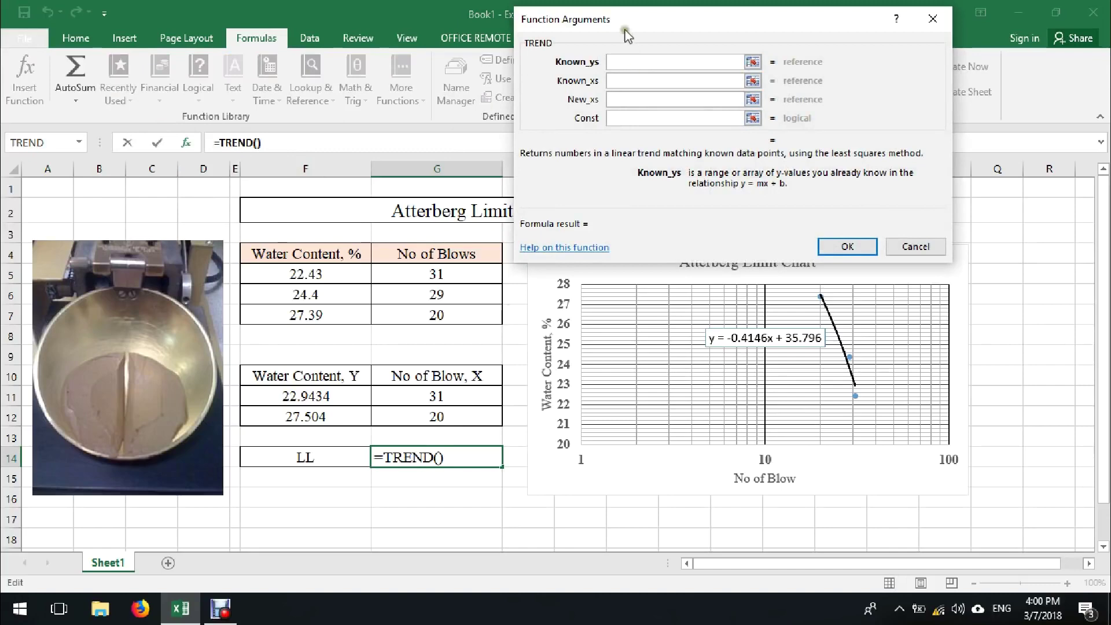
pyautogui.moveTo(619, 21); pyautogui.dragTo(610, 24)
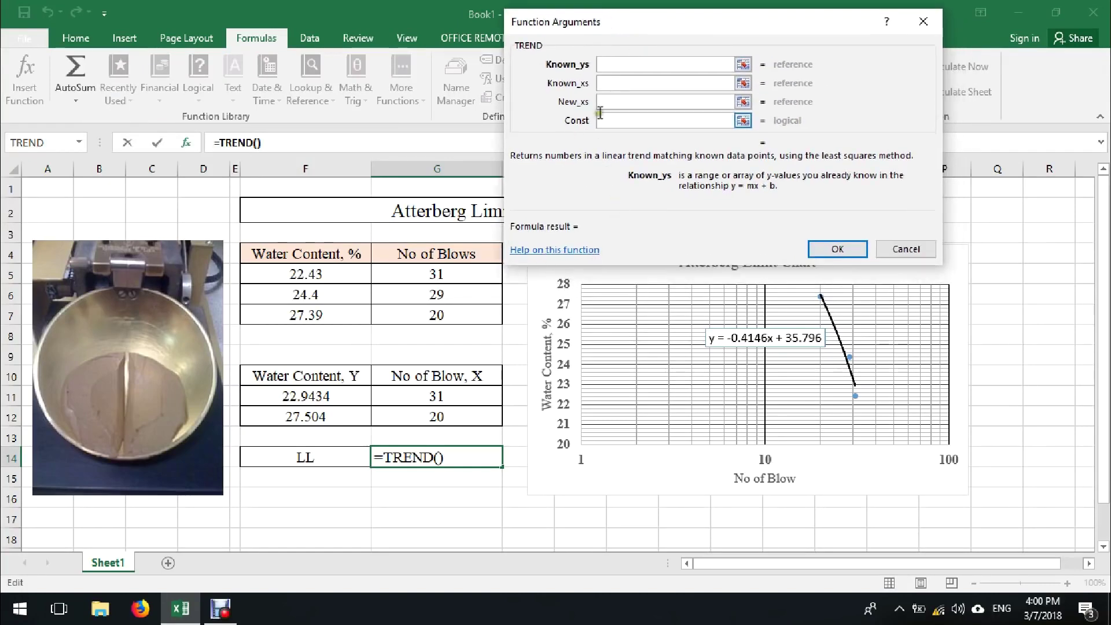
pyautogui.click(610, 83)
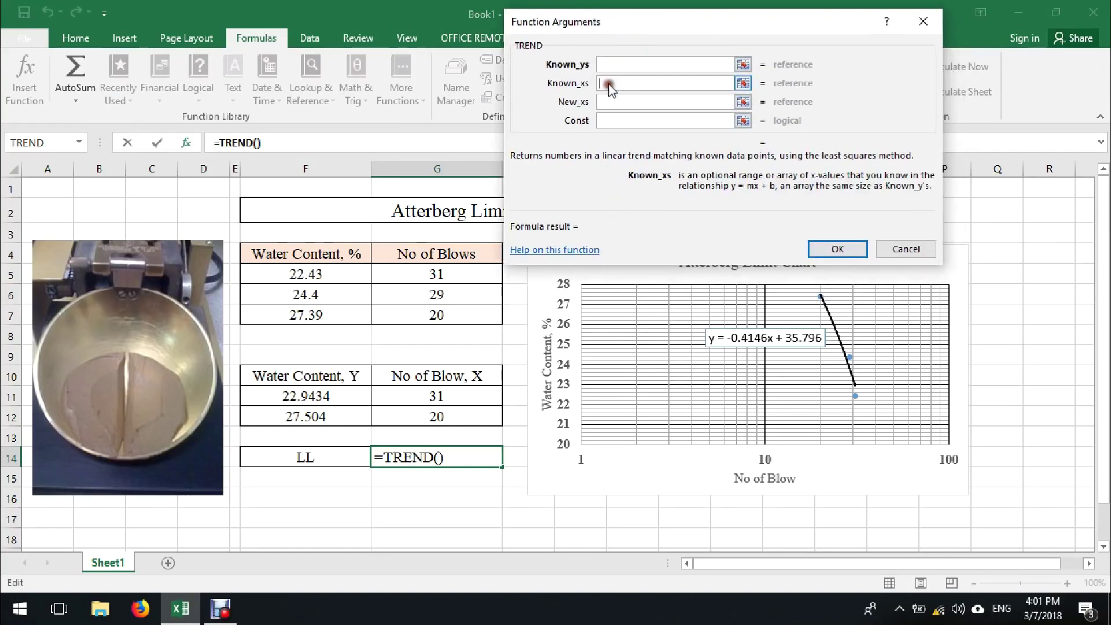
pyautogui.click(609, 101)
pyautogui.click(613, 64)
pyautogui.click(609, 82)
pyautogui.click(610, 101)
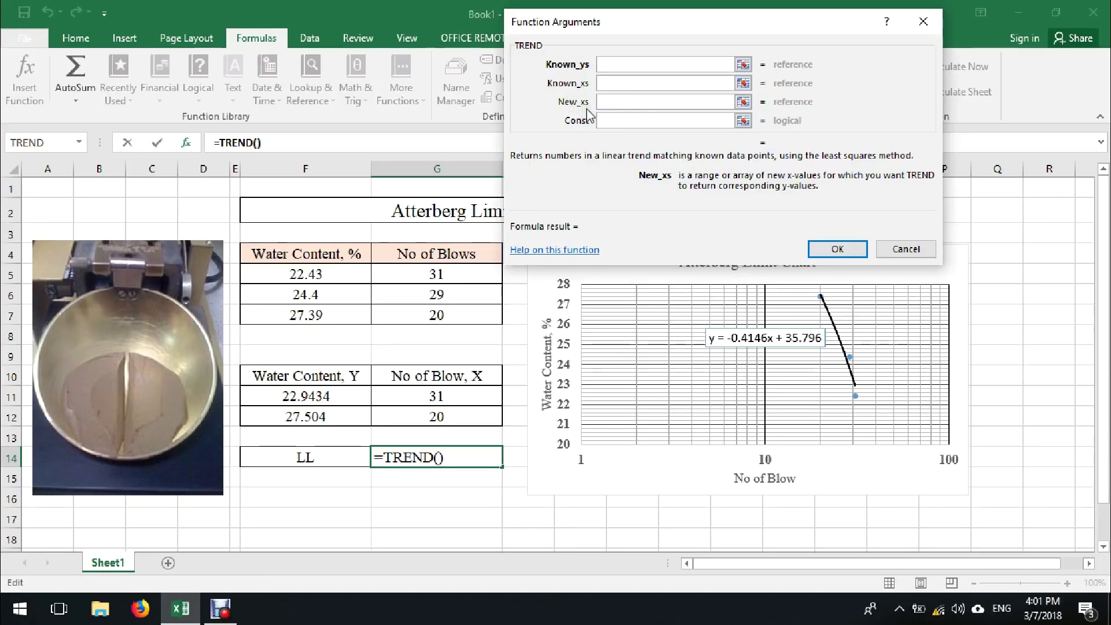
pyautogui.click(613, 63)
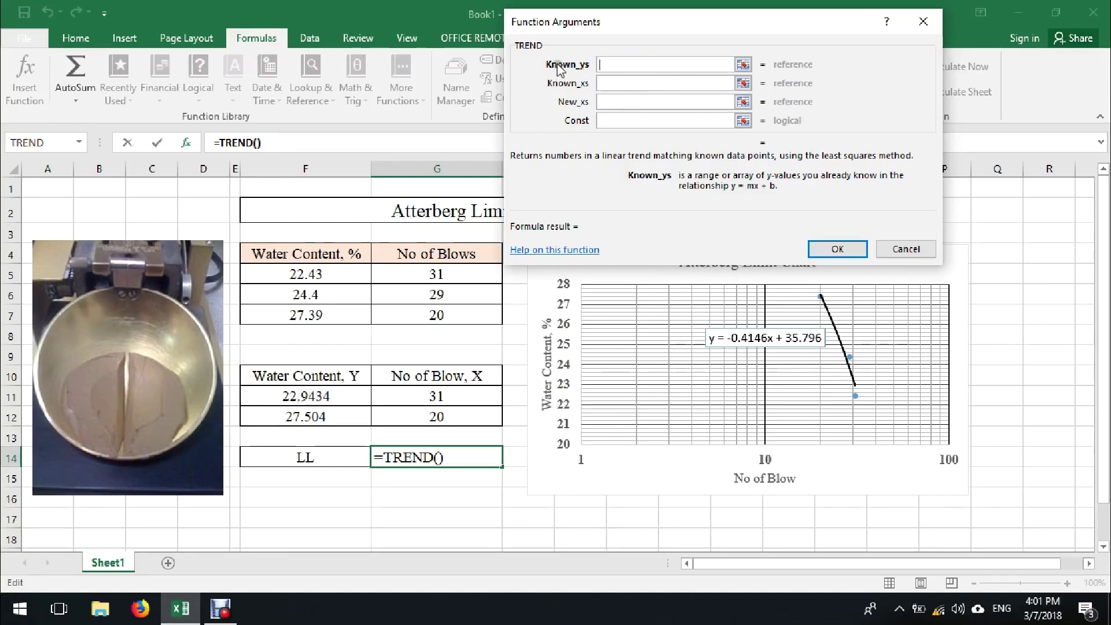
pyautogui.click(284, 398)
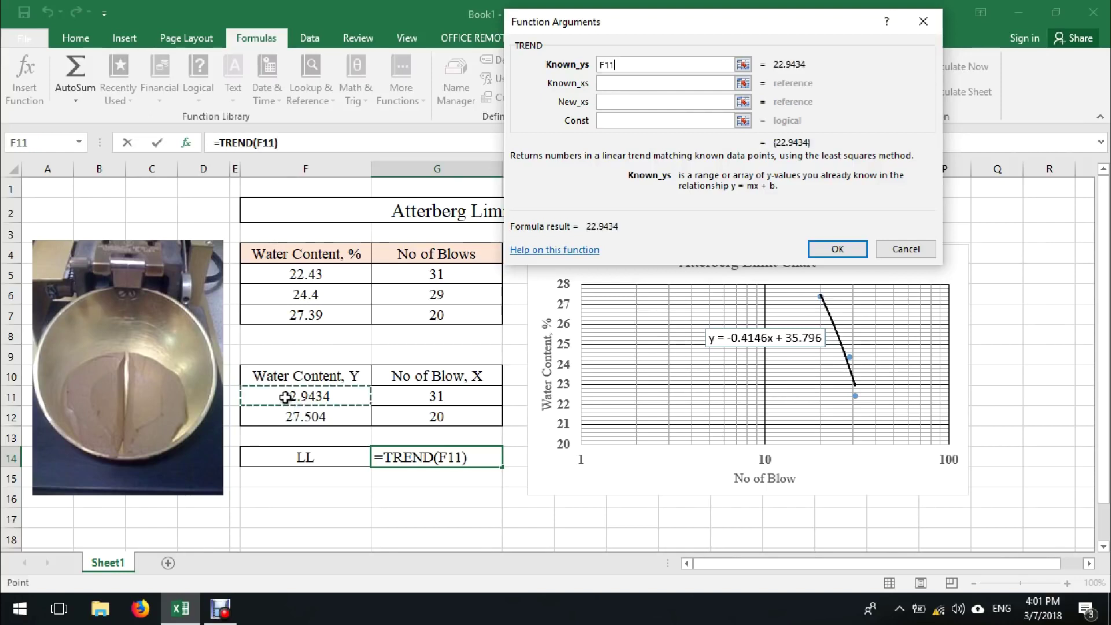
pyautogui.click(290, 418)
pyautogui.press('BackSpace')
pyautogui.press('BackSpace')
pyautogui.press('BackSpace')
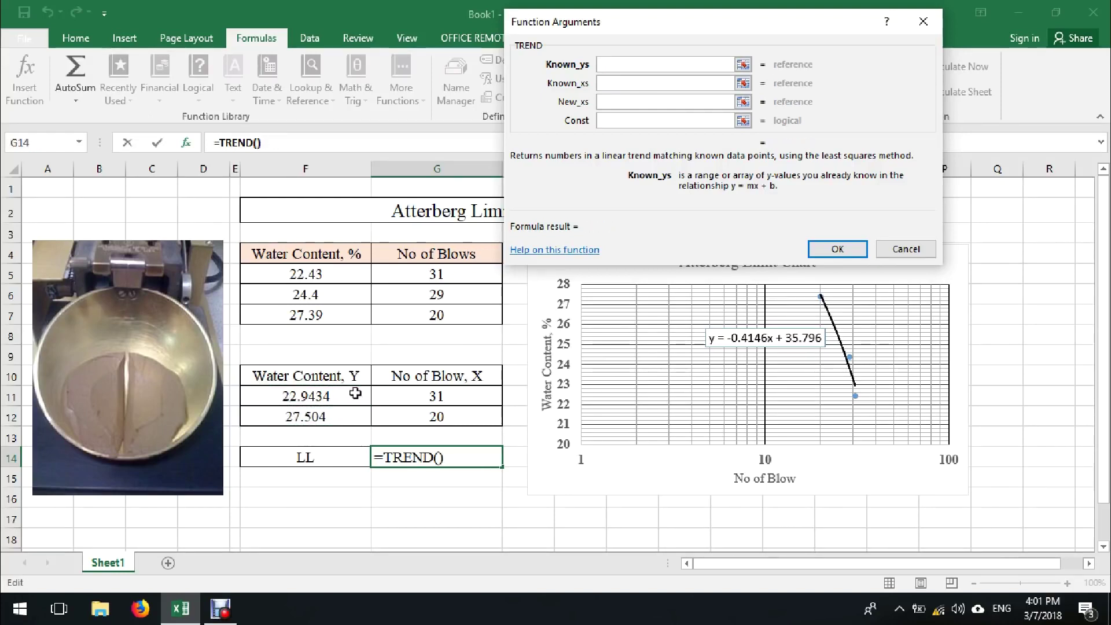
# Set the TREND function's Known_ys to F11:F12 and its Known_xs to G11:G12.
pyautogui.click(743, 64)
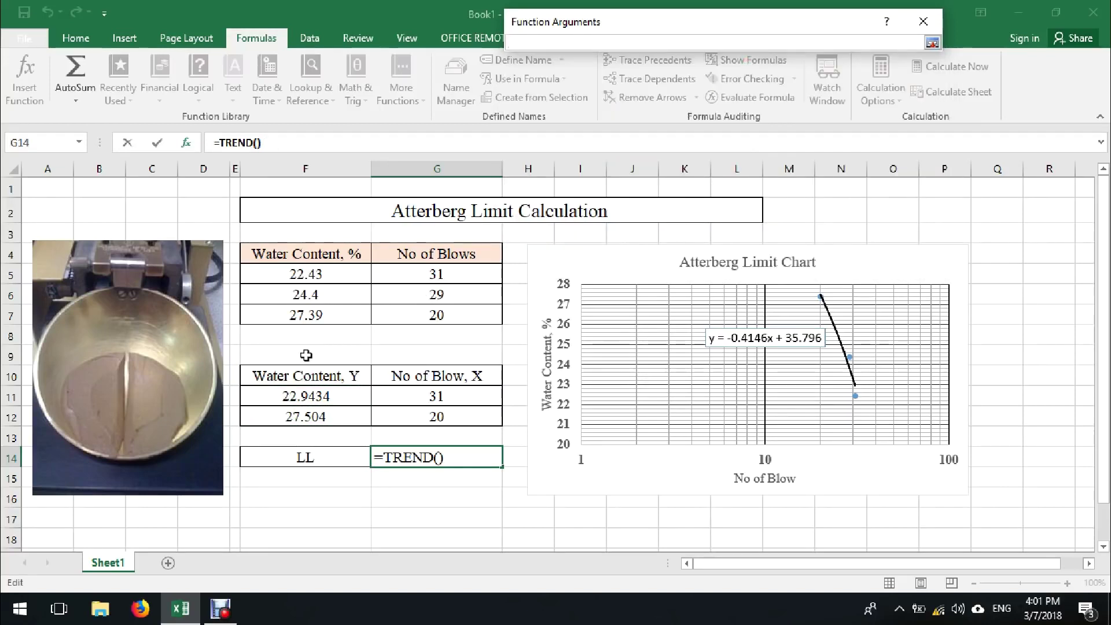
pyautogui.moveTo(288, 394); pyautogui.dragTo(296, 411)
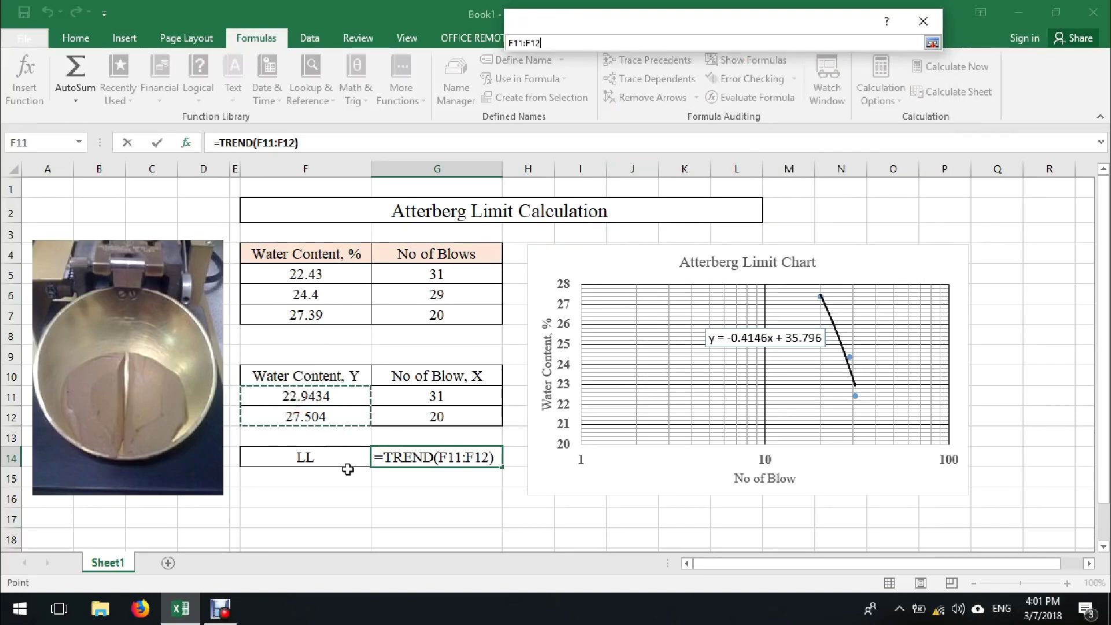
pyautogui.press('Return')
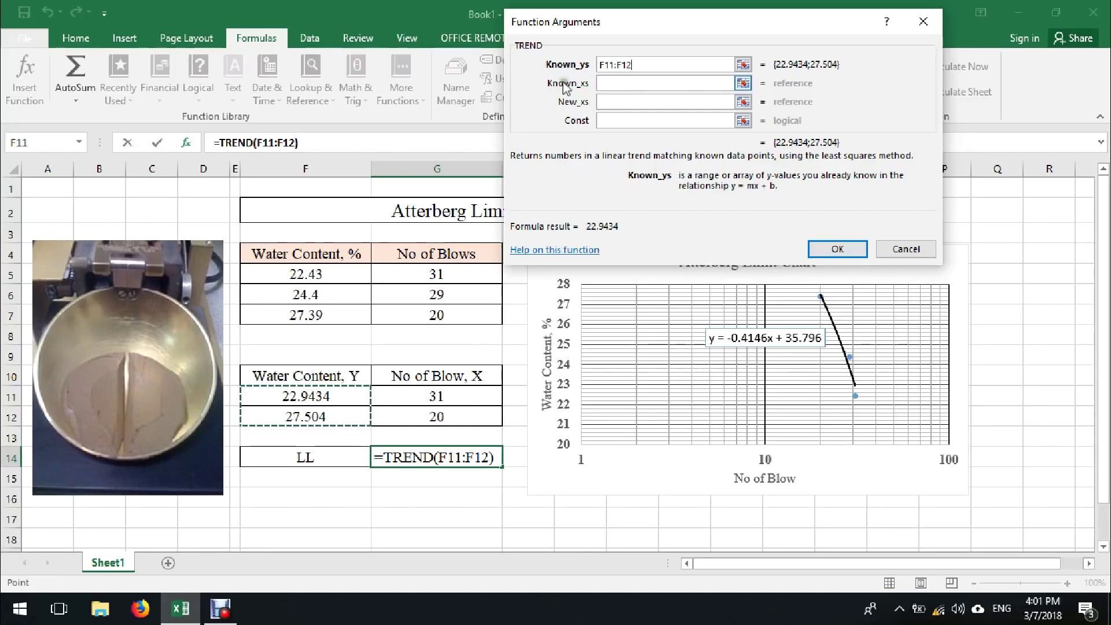
pyautogui.click(743, 84)
pyautogui.moveTo(428, 390); pyautogui.dragTo(428, 409)
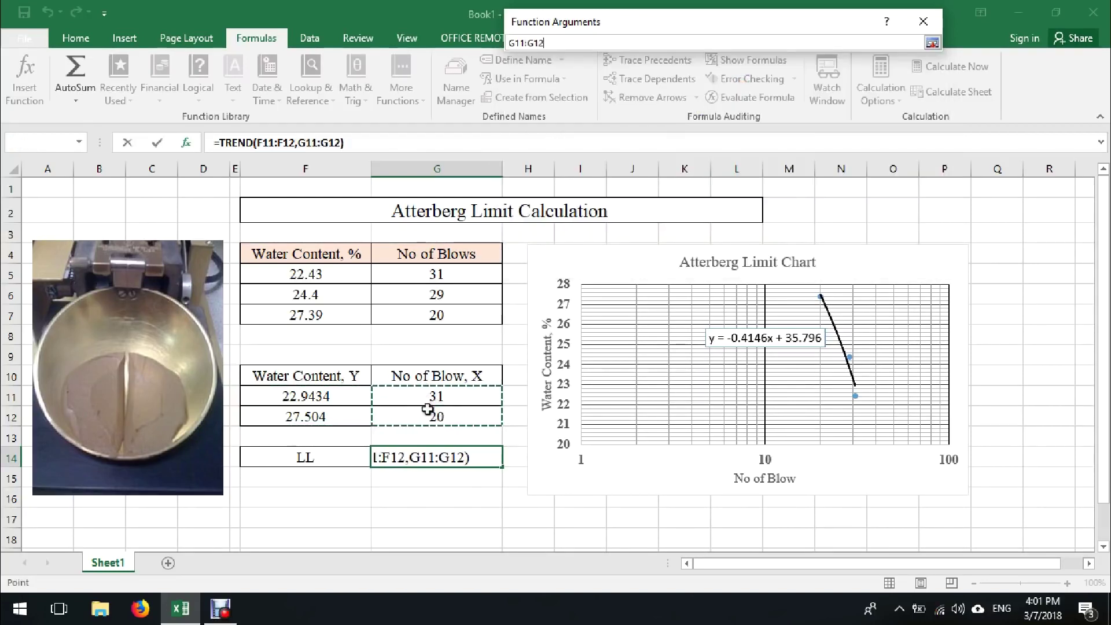
pyautogui.press('Return')
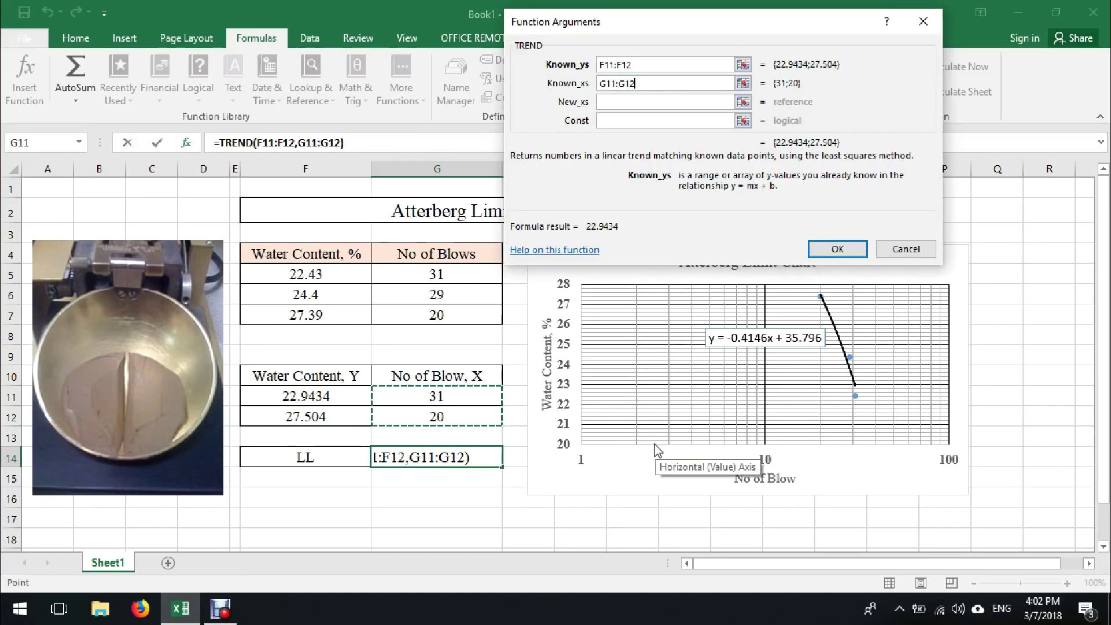
# Set New_xs to 25 blows and complete the TREND formula in G14 to calculate the liquid limit.
pyautogui.click(607, 101)
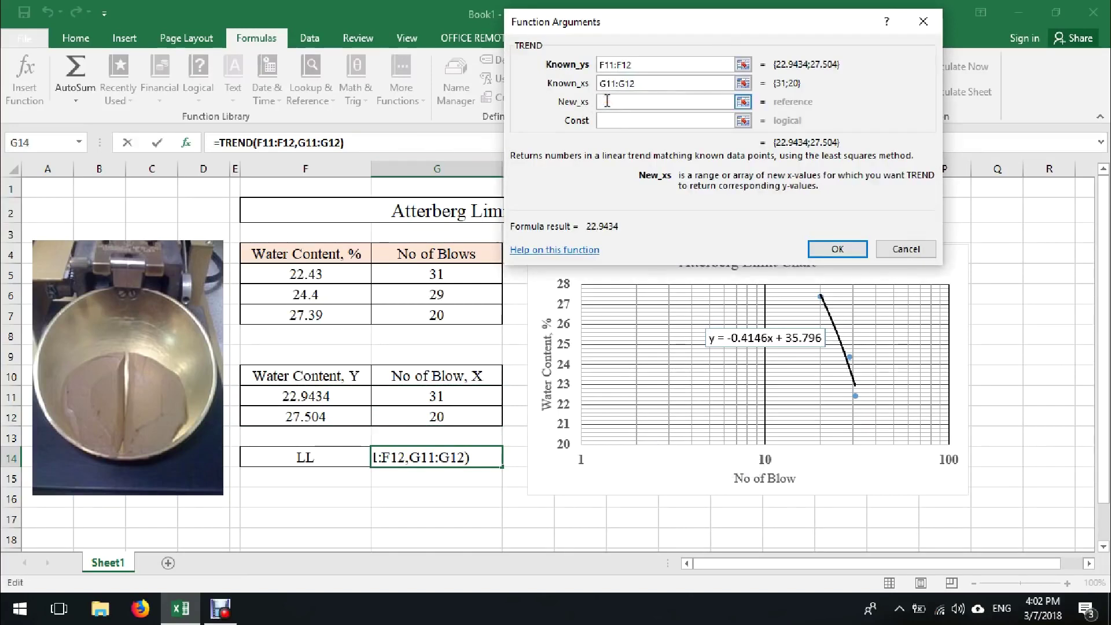
pyautogui.write('2')
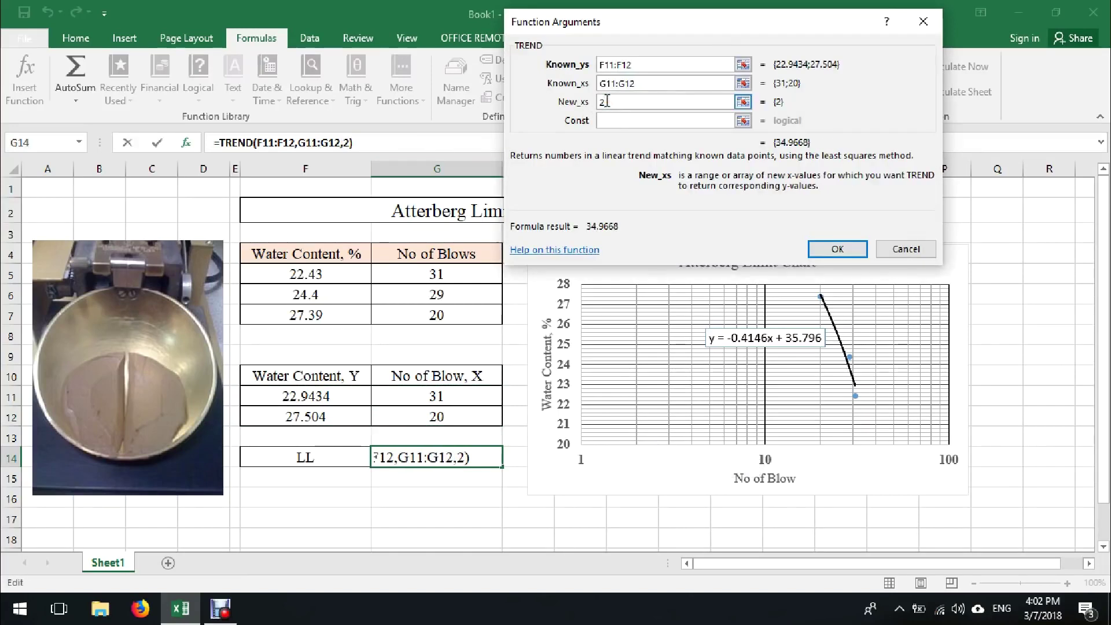
pyautogui.write('5')
pyautogui.click(641, 82)
pyautogui.moveTo(641, 82); pyautogui.dragTo(596, 84)
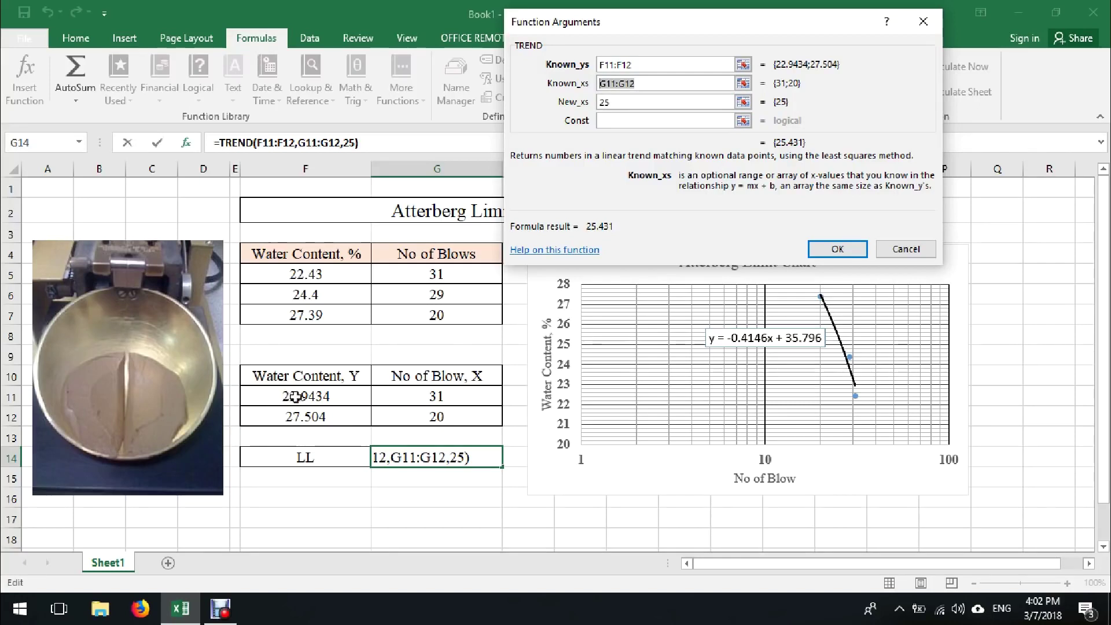
pyautogui.click(636, 99)
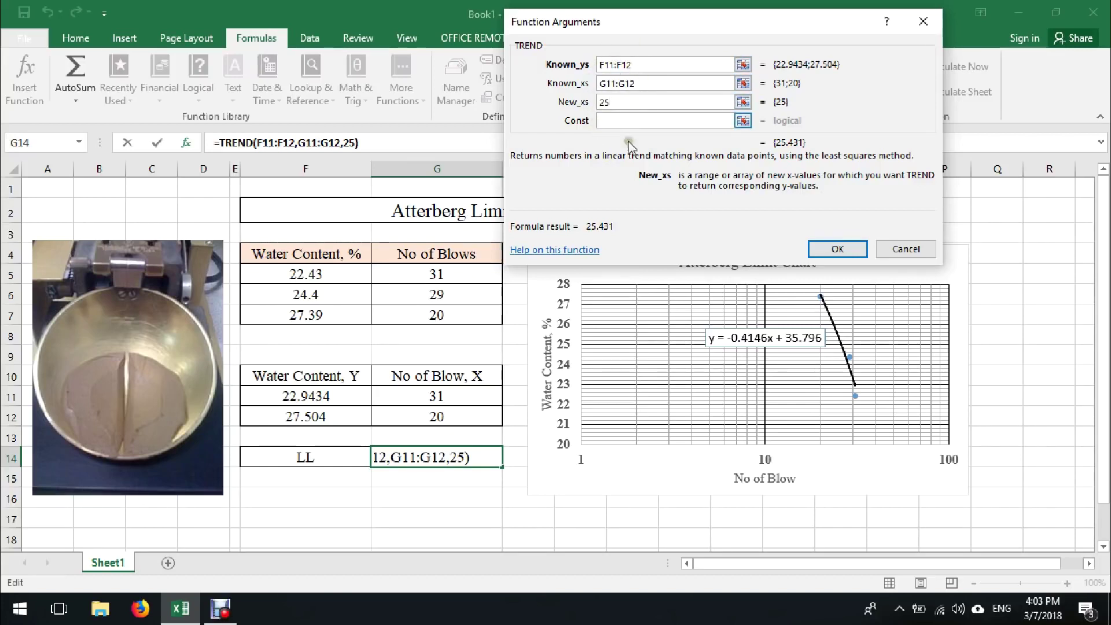
pyautogui.click(822, 253)
# Compare the calculated LL in G14 with the water contents and blow counts in F11:G12.
pyautogui.click(412, 498)
pyautogui.click(427, 460)
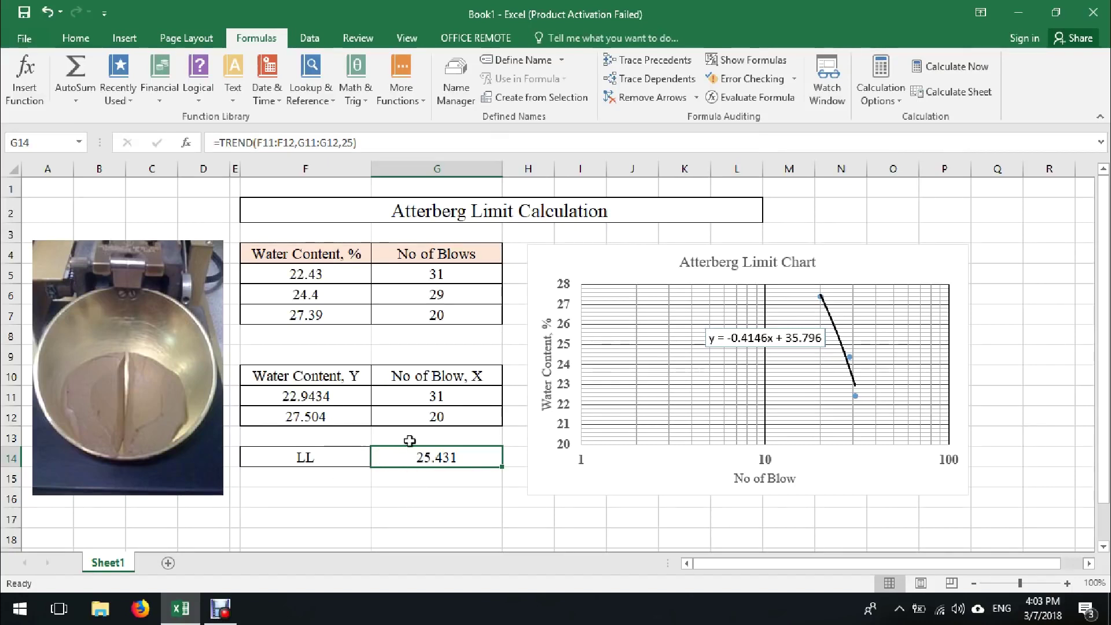
pyautogui.click(444, 417)
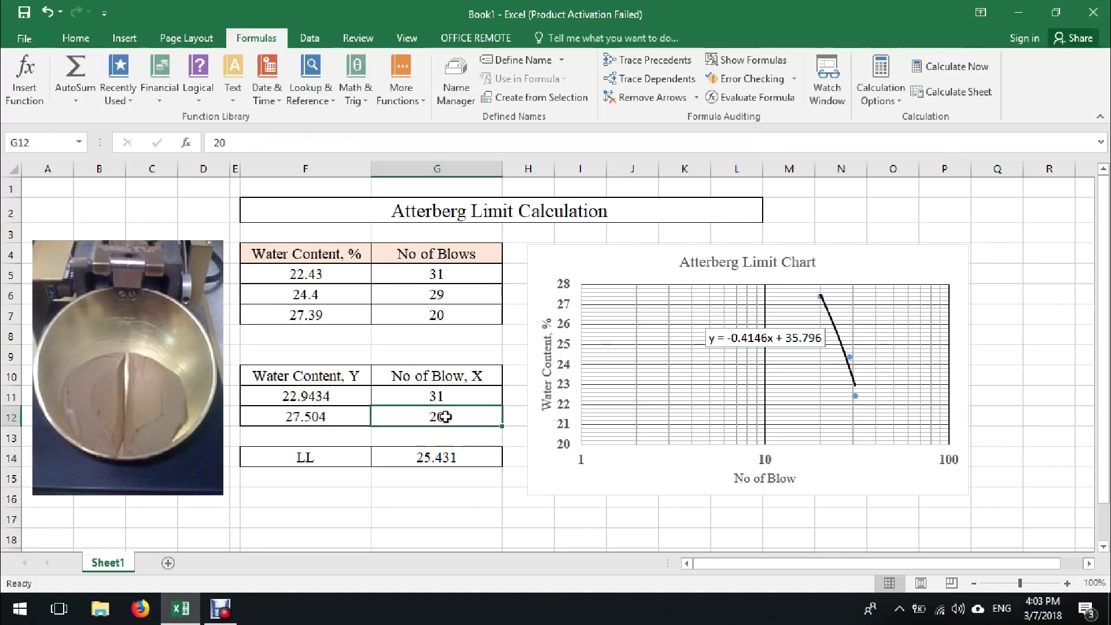
pyautogui.click(290, 416)
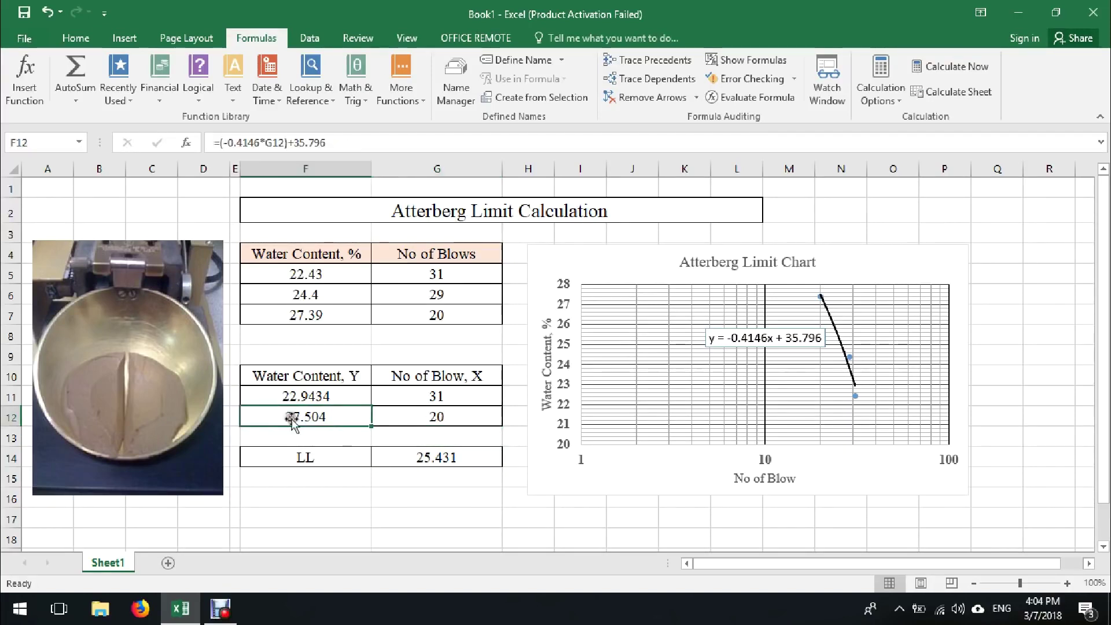
pyautogui.click(443, 398)
pyautogui.click(307, 395)
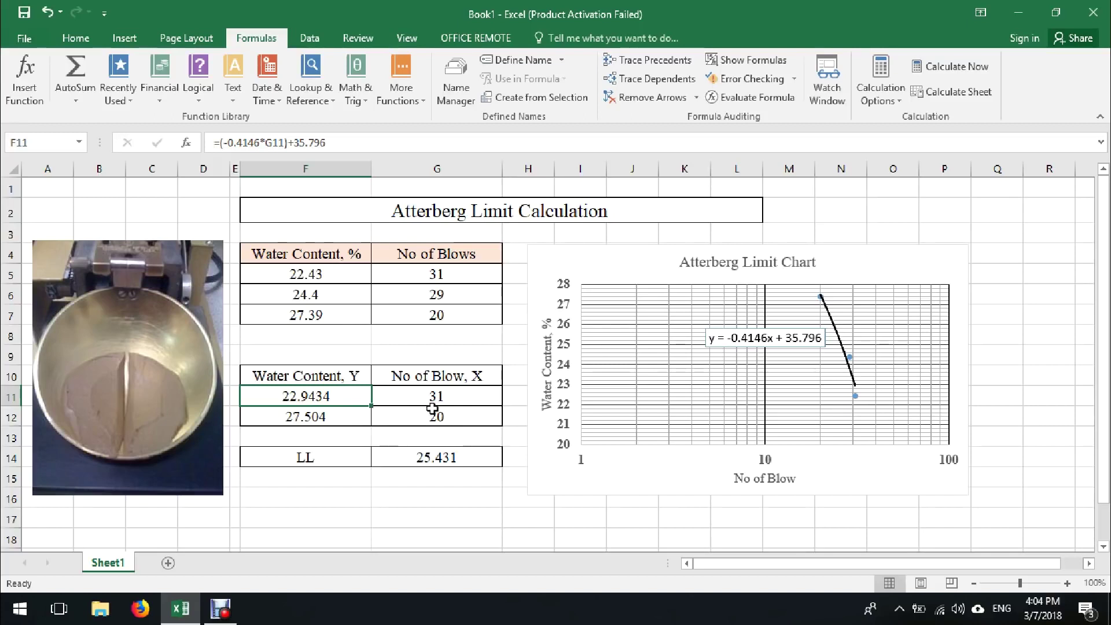
pyautogui.click(424, 460)
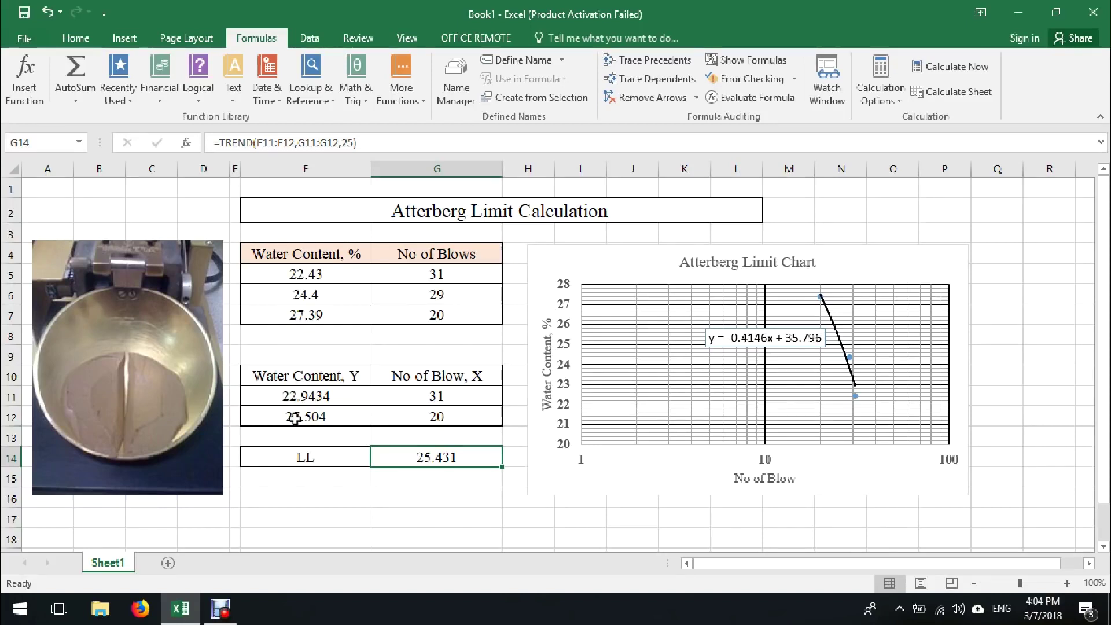
# Move the trendline equation label near the top of the plot area and shift the chart right, clear of columns I and J.
pyautogui.click(577, 256)
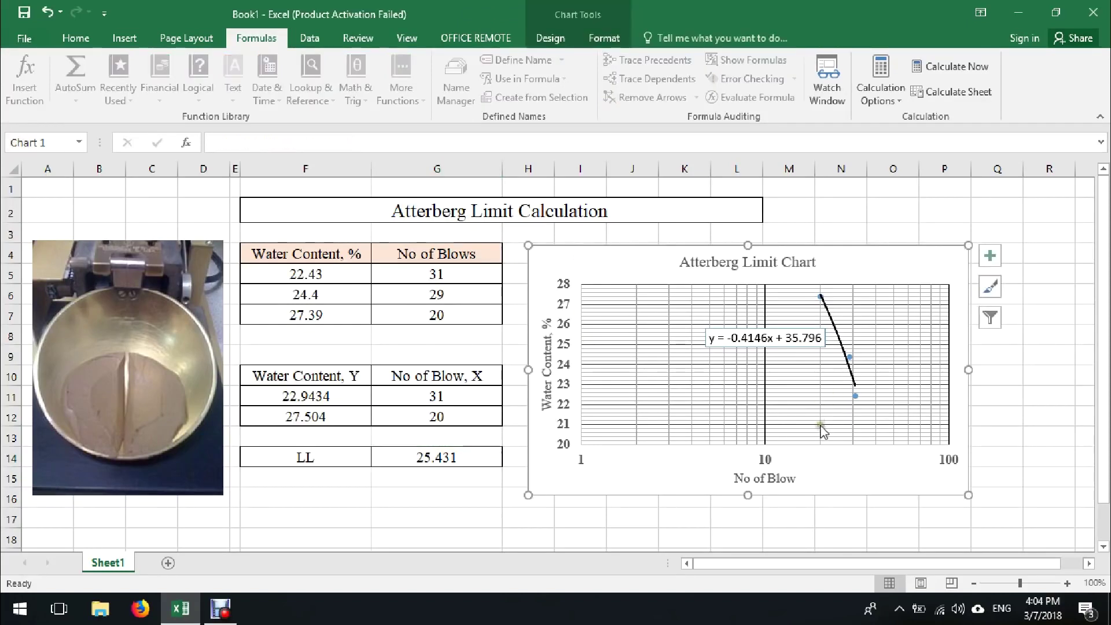
pyautogui.click(734, 340)
pyautogui.moveTo(717, 324); pyautogui.dragTo(686, 289)
pyautogui.moveTo(596, 266); pyautogui.dragTo(687, 227)
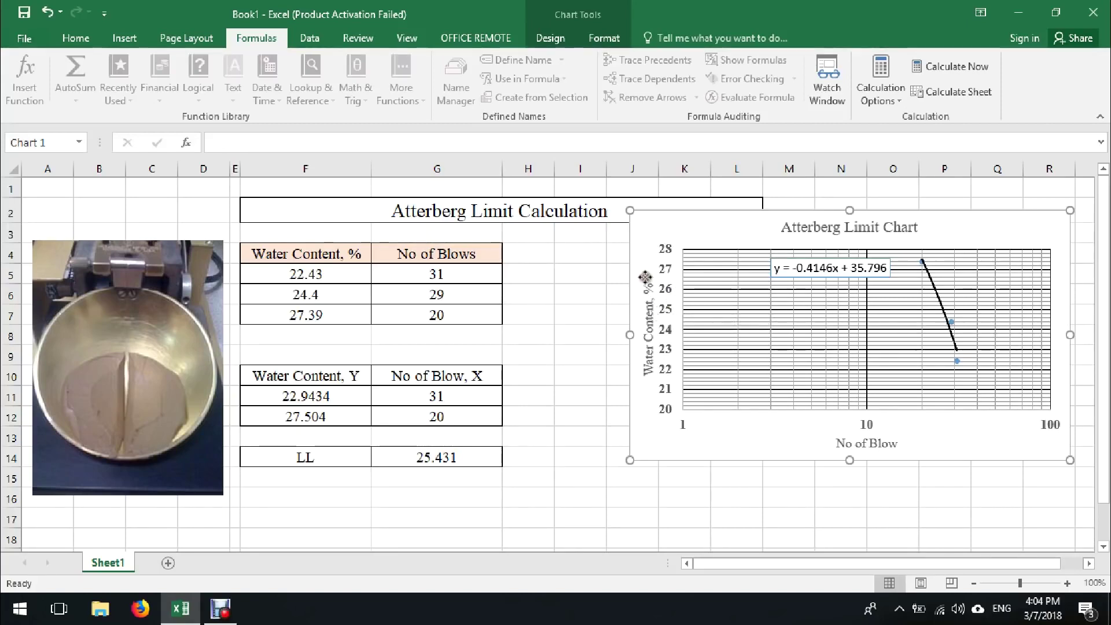
pyautogui.moveTo(628, 312); pyautogui.dragTo(711, 222)
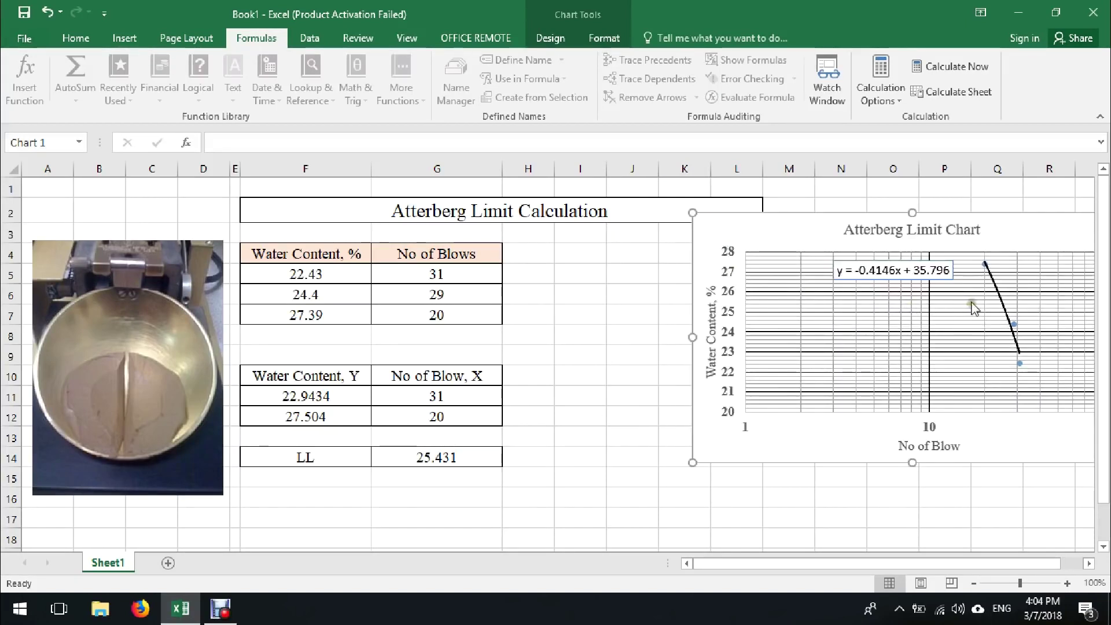
# Enter the first point of the liquid limit line: 1 in I11 and =G14 in J11.
pyautogui.click(586, 389)
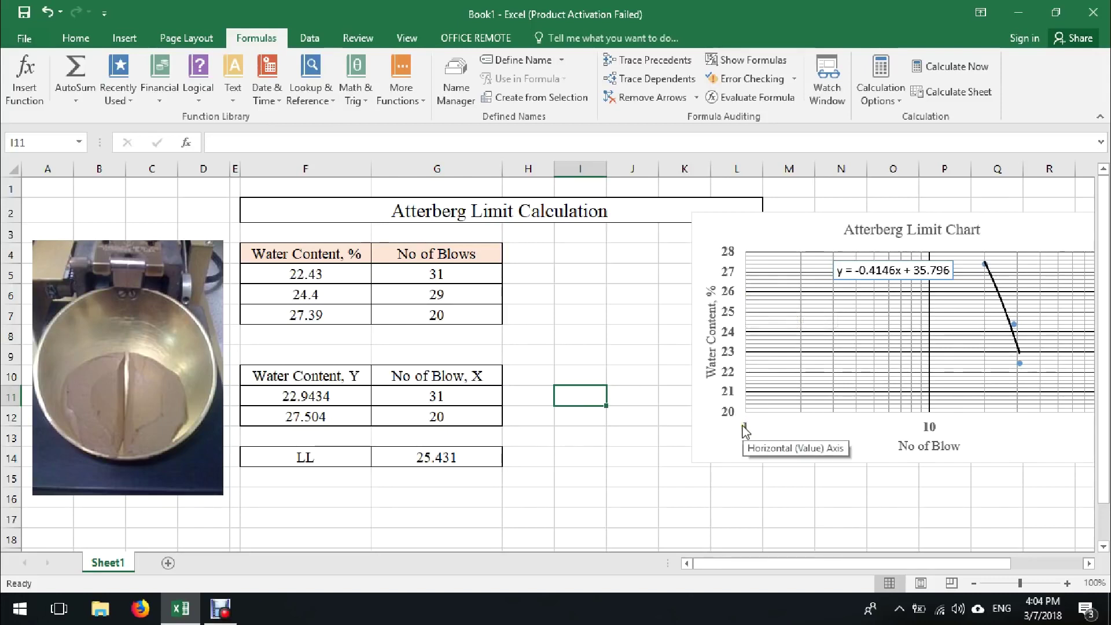
pyautogui.write('X')
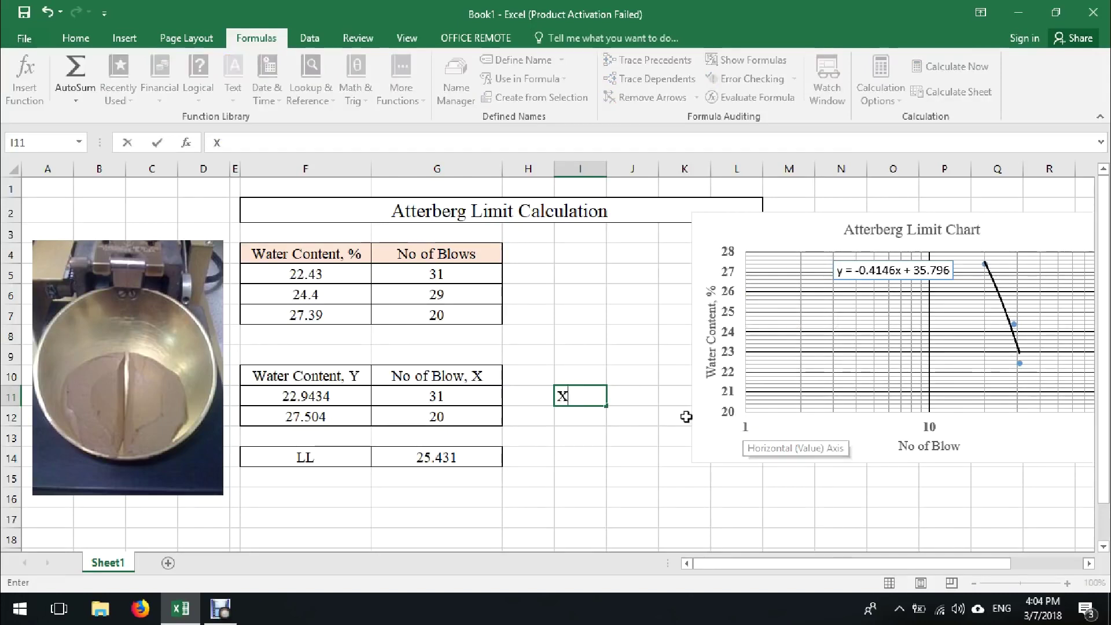
pyautogui.press('BackSpace')
pyautogui.write('1')
pyautogui.click(640, 400)
pyautogui.write('=')
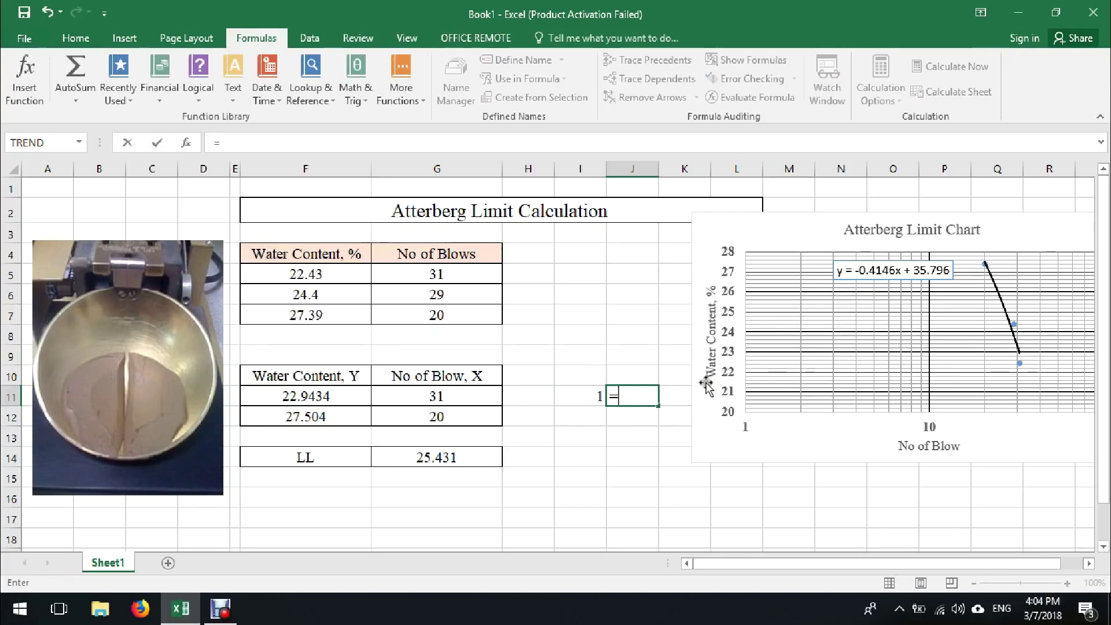
pyautogui.click(419, 460)
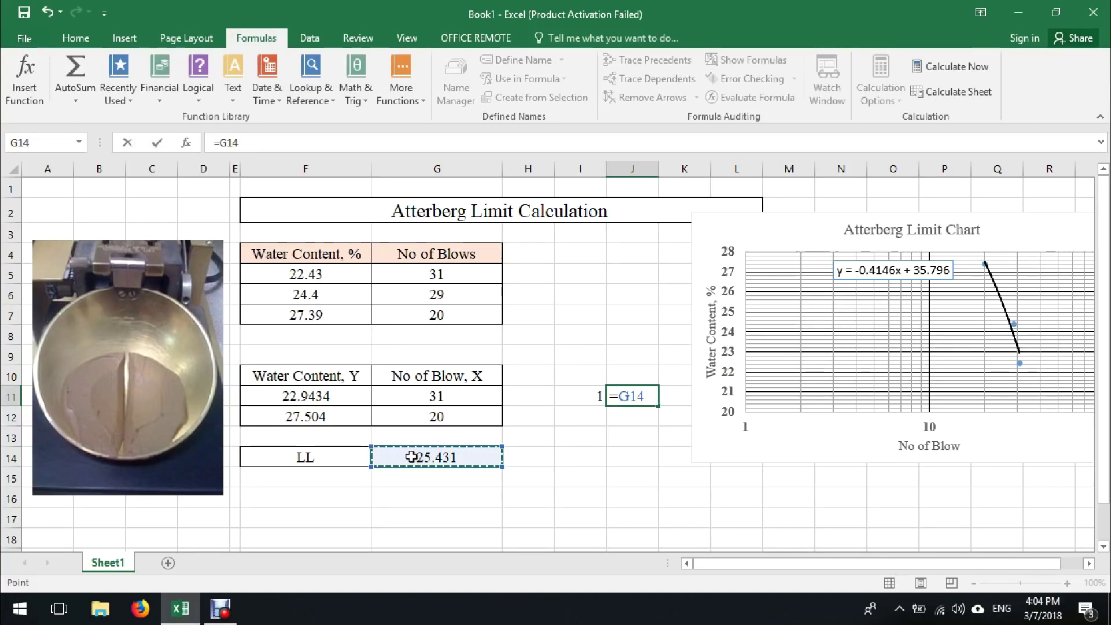
pyautogui.press('Return')
# Enter the second point of the liquid limit line: 25 in I12 and =J11 in J12.
pyautogui.click(585, 419)
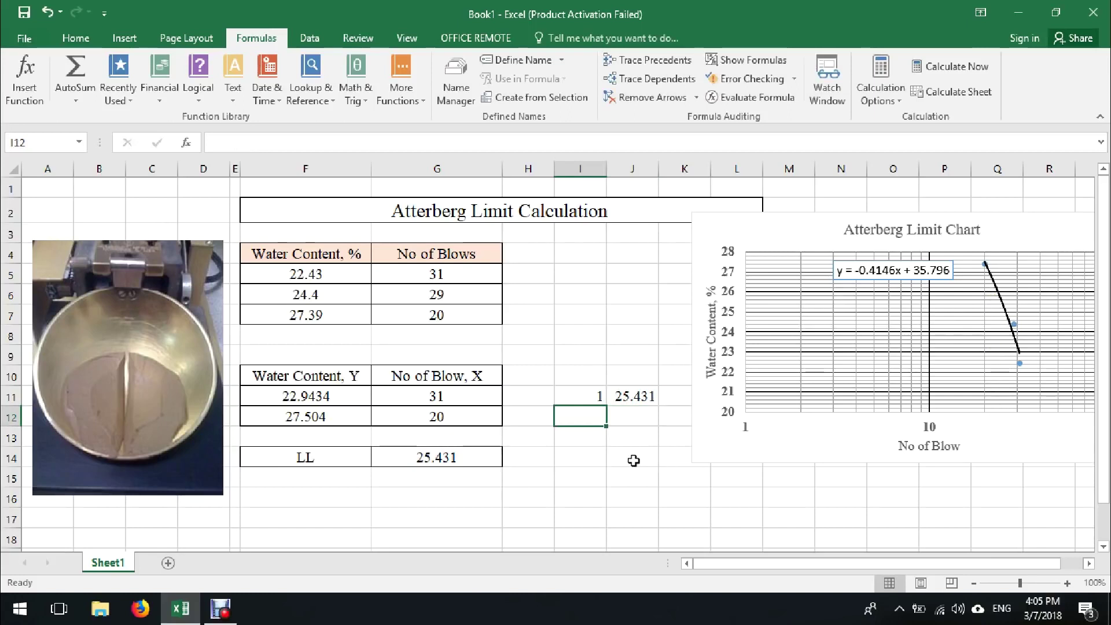
pyautogui.write('25')
pyautogui.click(623, 418)
pyautogui.write('=')
pyautogui.click(628, 397)
pyautogui.hotkey('ctrl', 'Return')
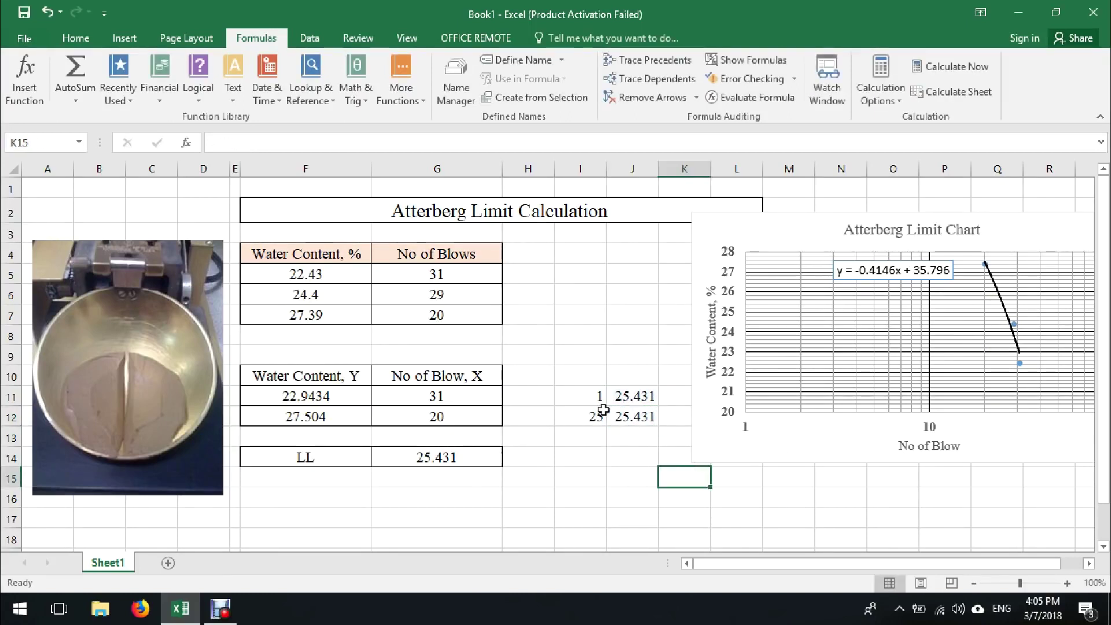
# Start a new data series in the Atterberg limit chart with I11:I12 as its X values.
pyautogui.moveTo(596, 399); pyautogui.dragTo(629, 417)
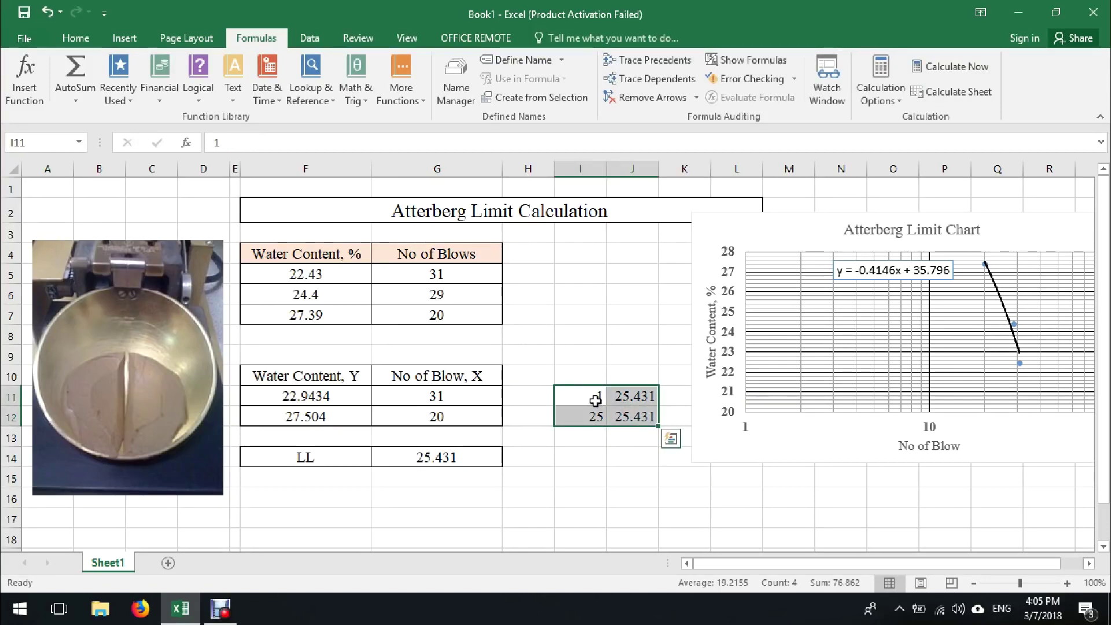
pyautogui.click(804, 308)
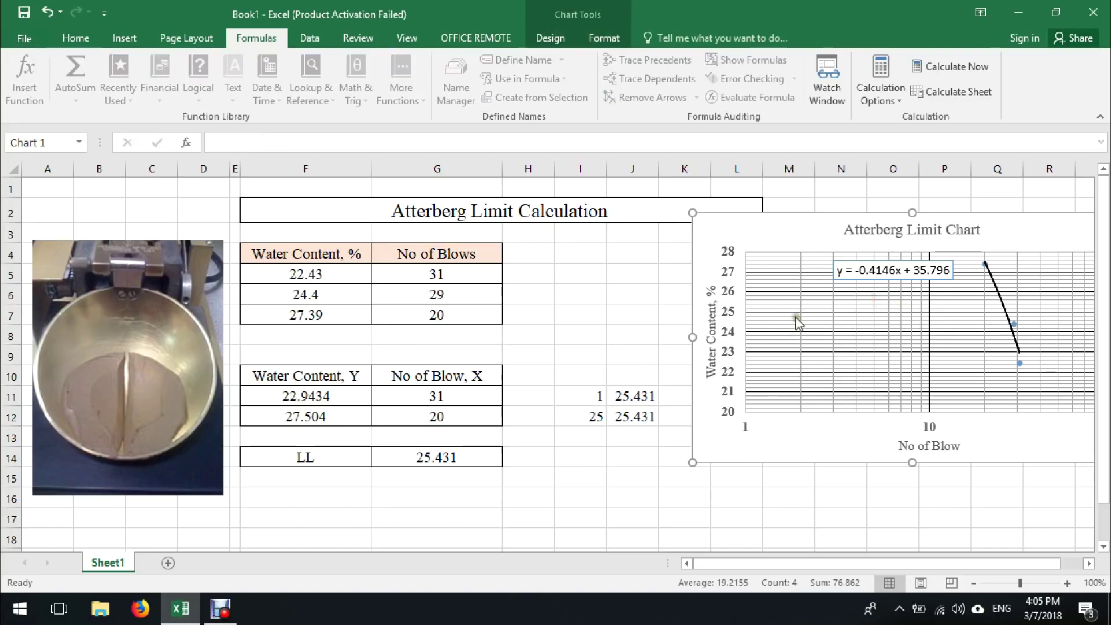
pyautogui.rightClick(773, 289)
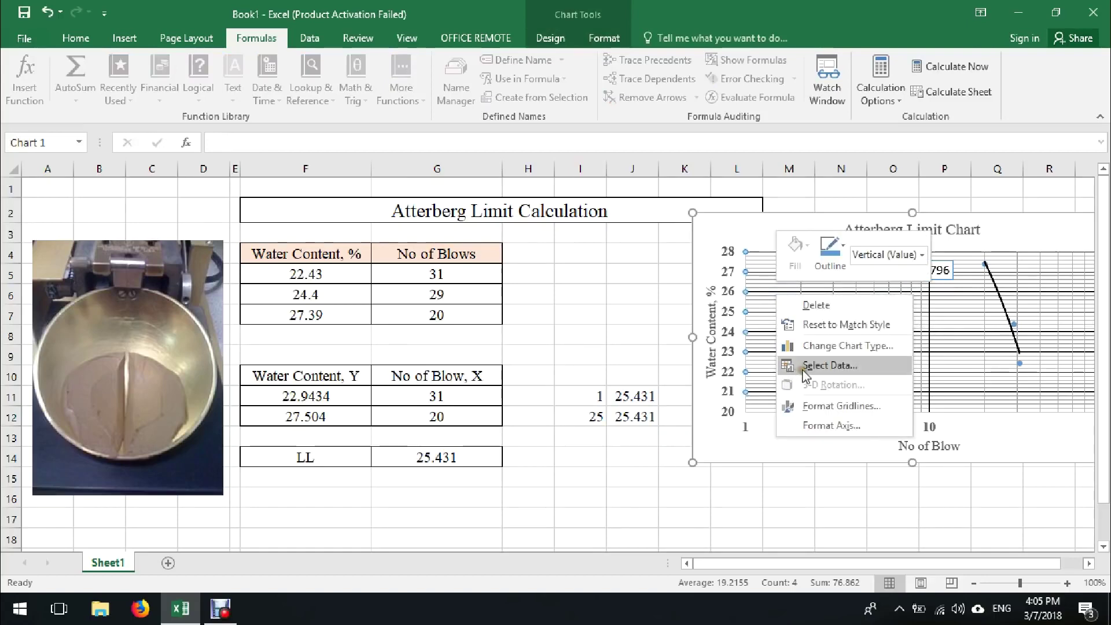
pyautogui.click(807, 363)
pyautogui.click(524, 164)
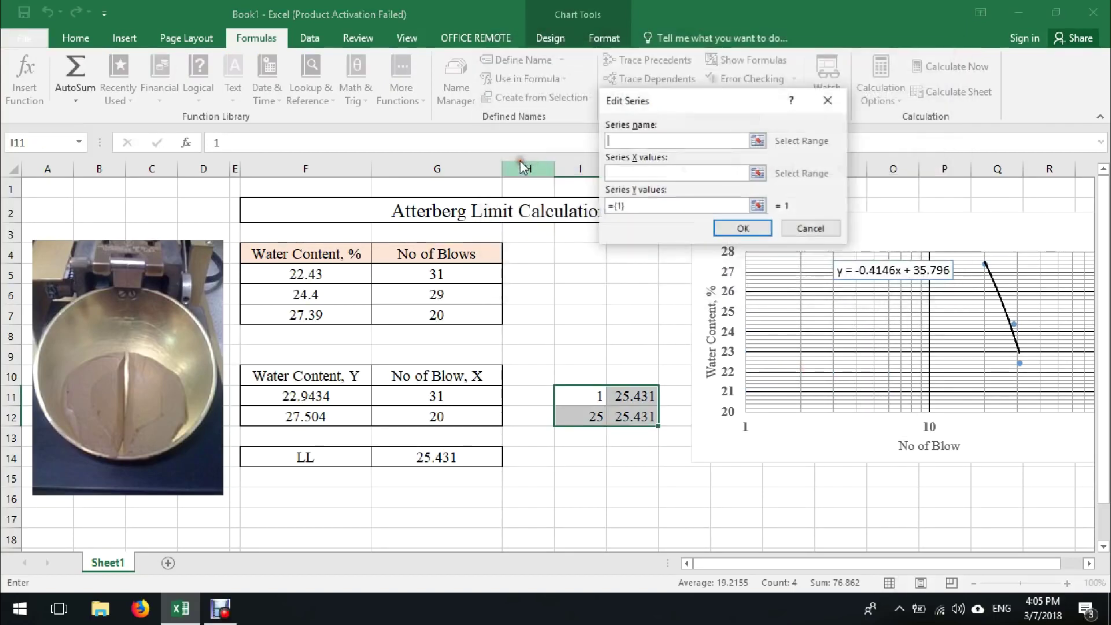
pyautogui.click(758, 173)
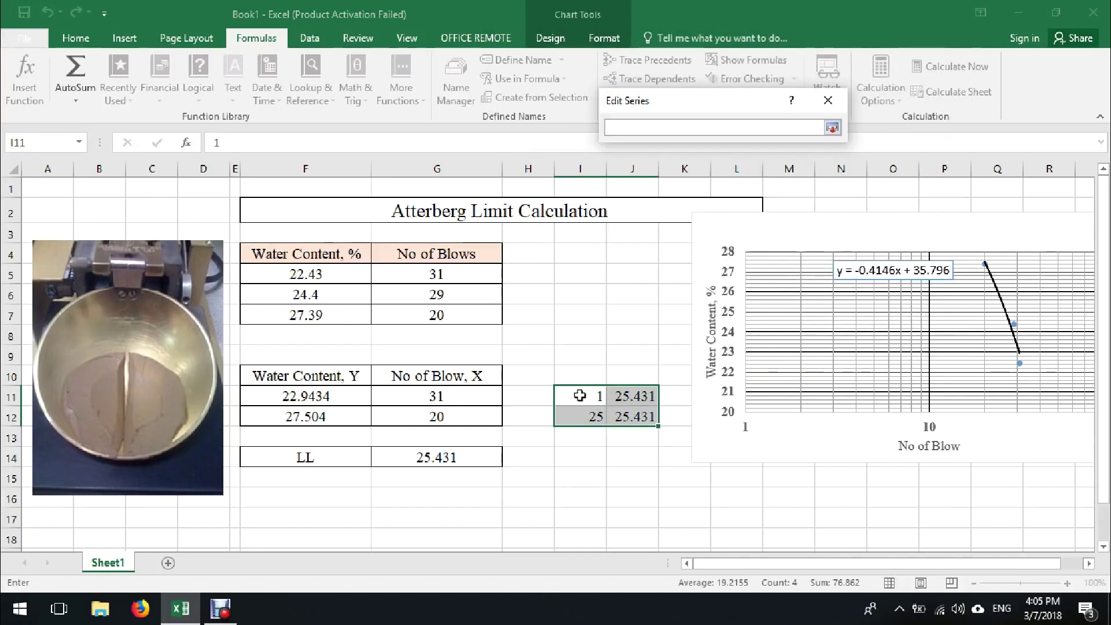
pyautogui.moveTo(580, 395); pyautogui.dragTo(579, 417)
pyautogui.press('Return')
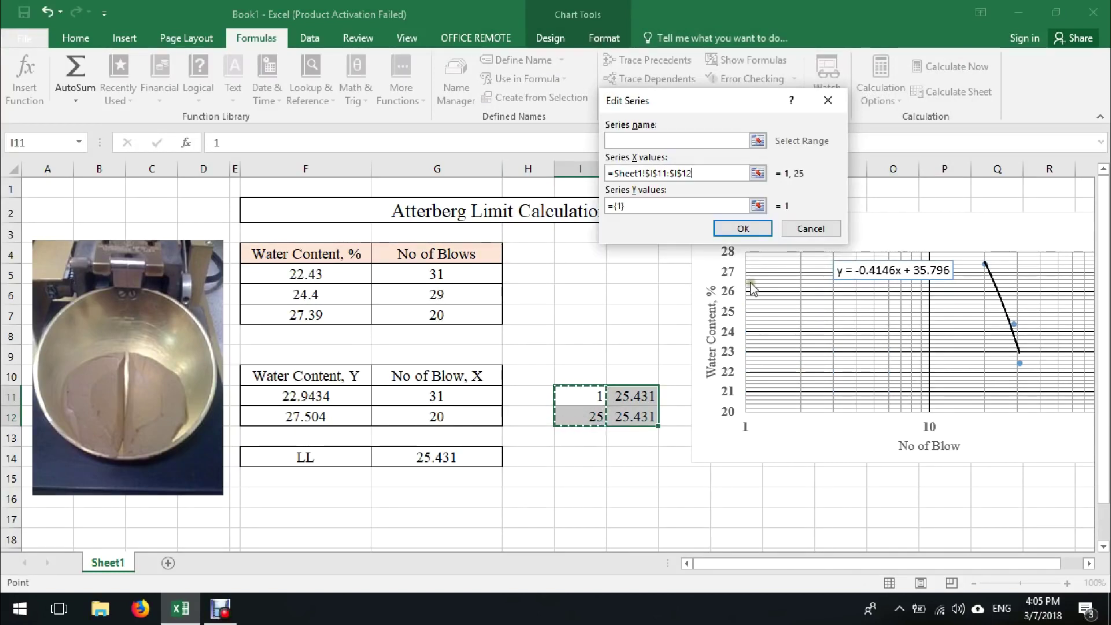
# Set the new series' Y values to J11:J12 and add it to the chart.
pyautogui.click(757, 205)
pyautogui.moveTo(633, 396); pyautogui.dragTo(637, 414)
pyautogui.press('Return')
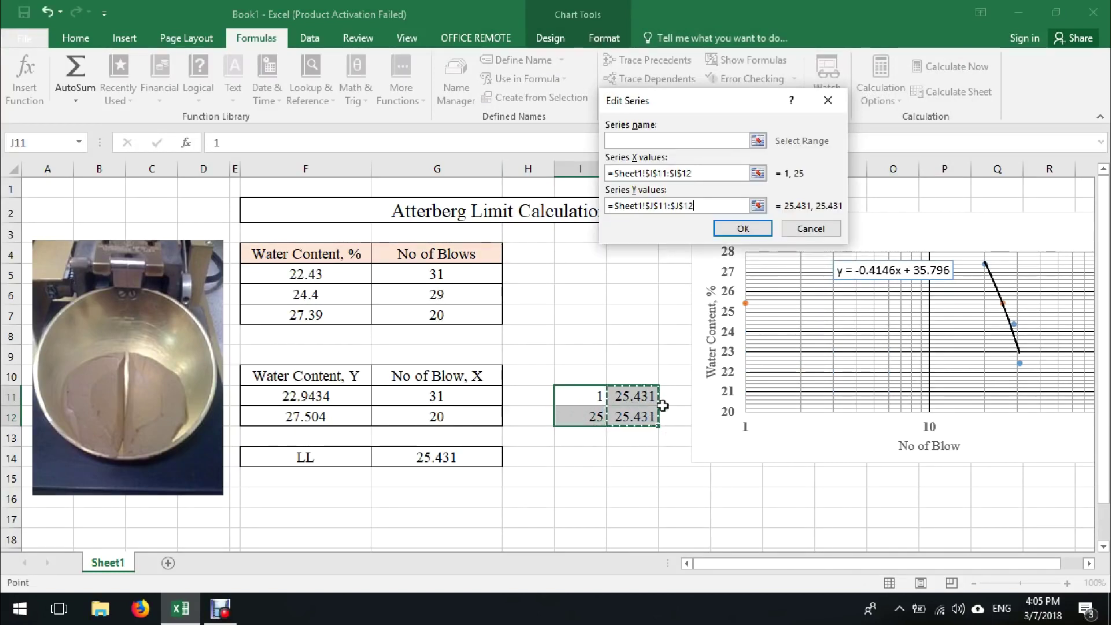
pyautogui.click(734, 229)
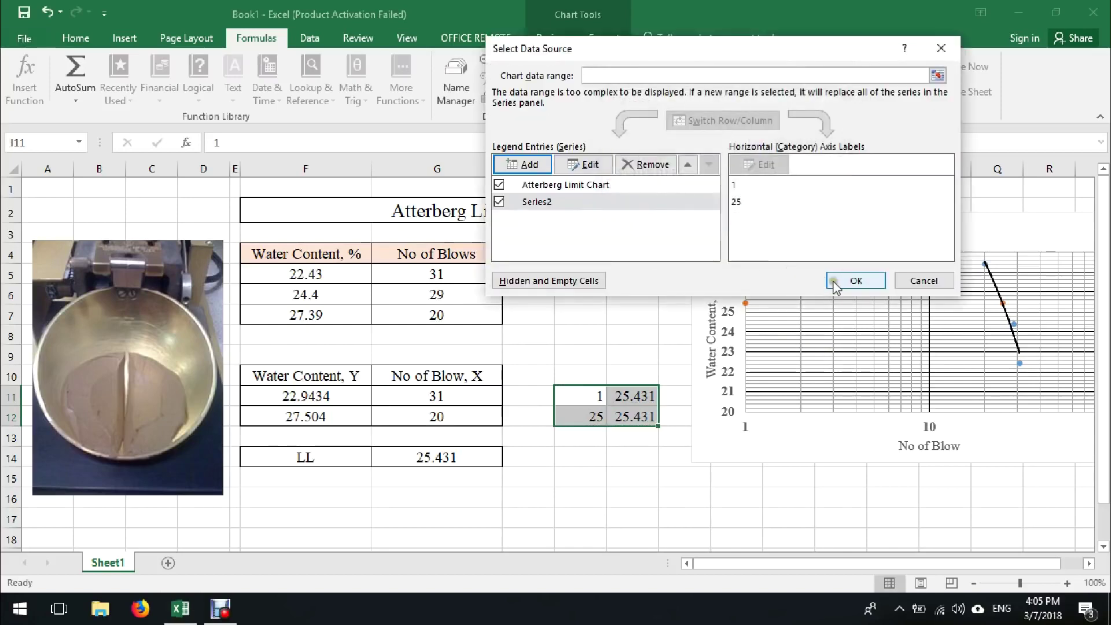
pyautogui.click(835, 282)
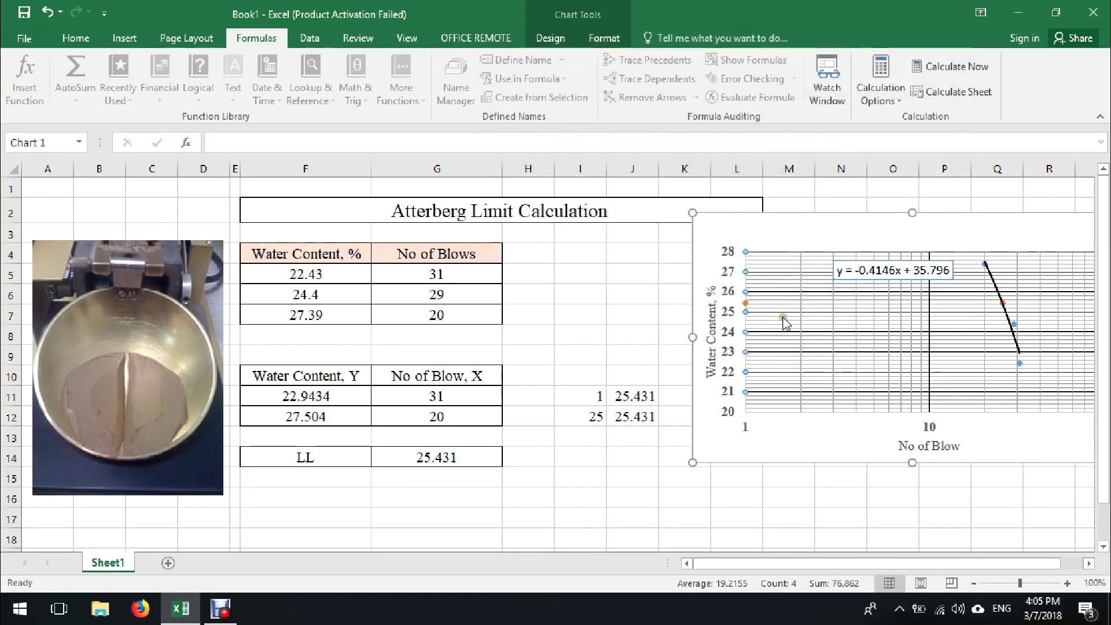
# Change the chart type of the I11:J12 series to Scatter with Smooth Lines.
pyautogui.click(745, 304)
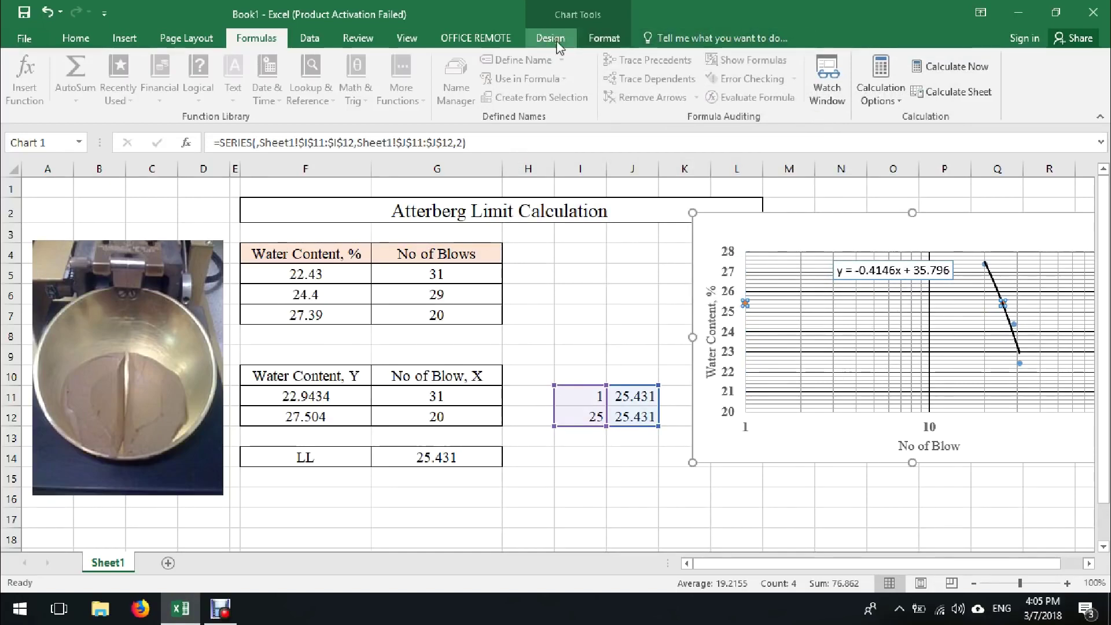
pyautogui.click(572, 38)
pyautogui.click(860, 81)
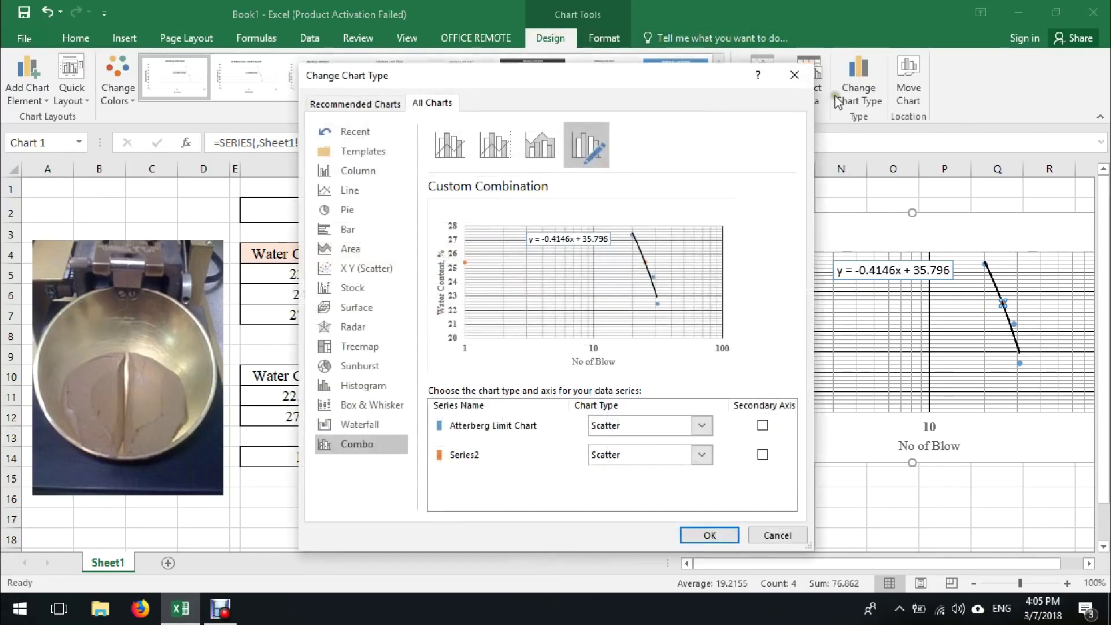
pyautogui.click(631, 455)
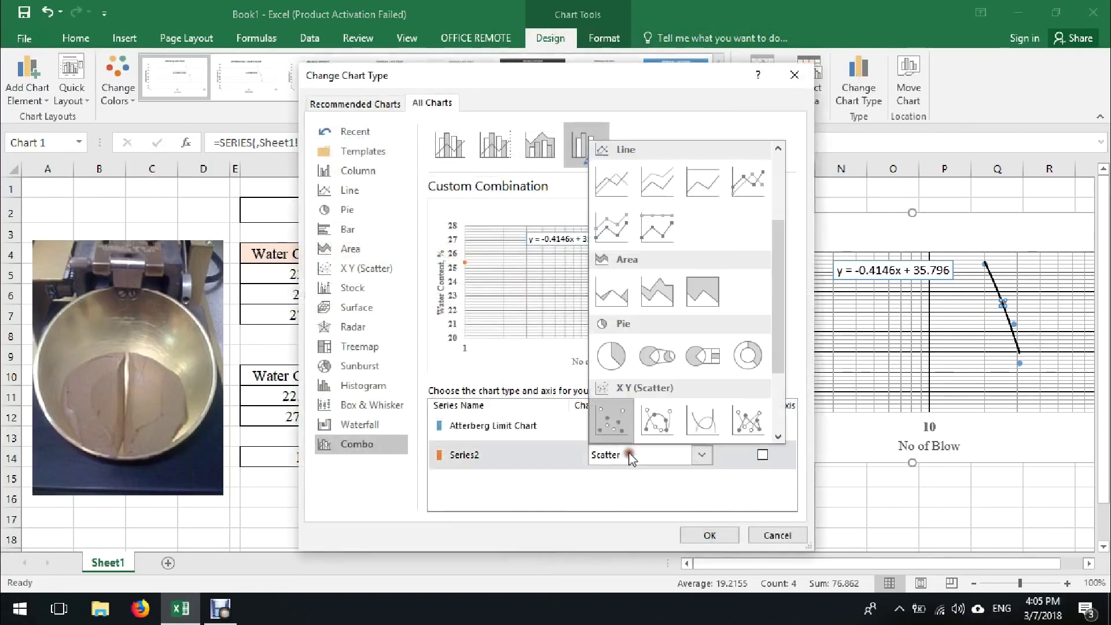
pyautogui.click(703, 421)
pyautogui.click(710, 534)
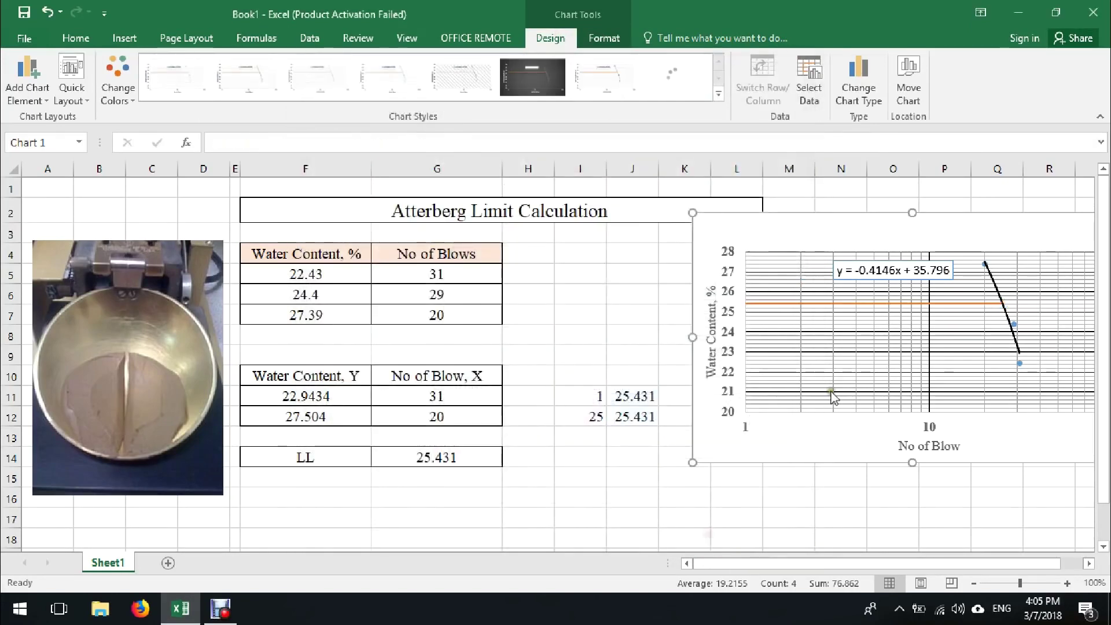
# Set the line color of the horizontal liquid limit series to black.
pyautogui.click(779, 304)
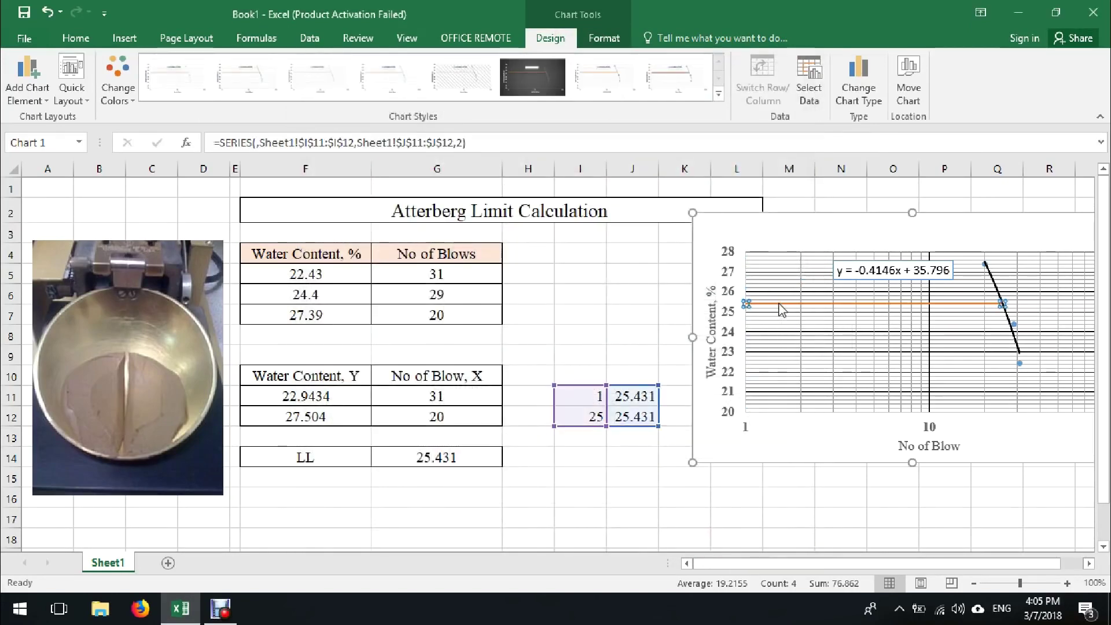
pyautogui.rightClick(780, 305)
pyautogui.click(828, 457)
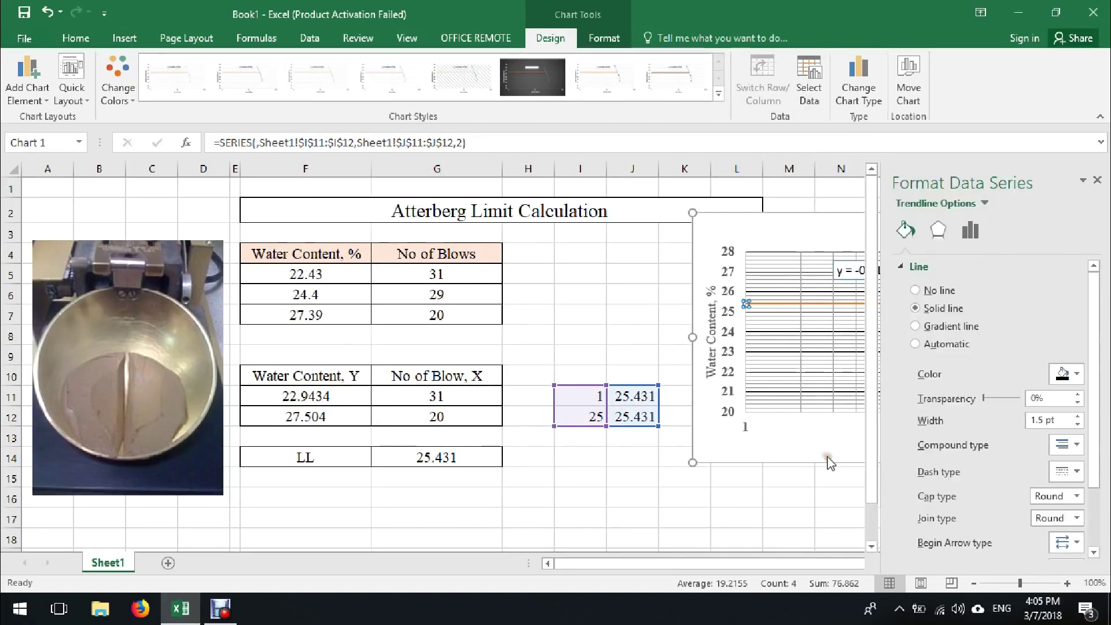
pyautogui.click(906, 231)
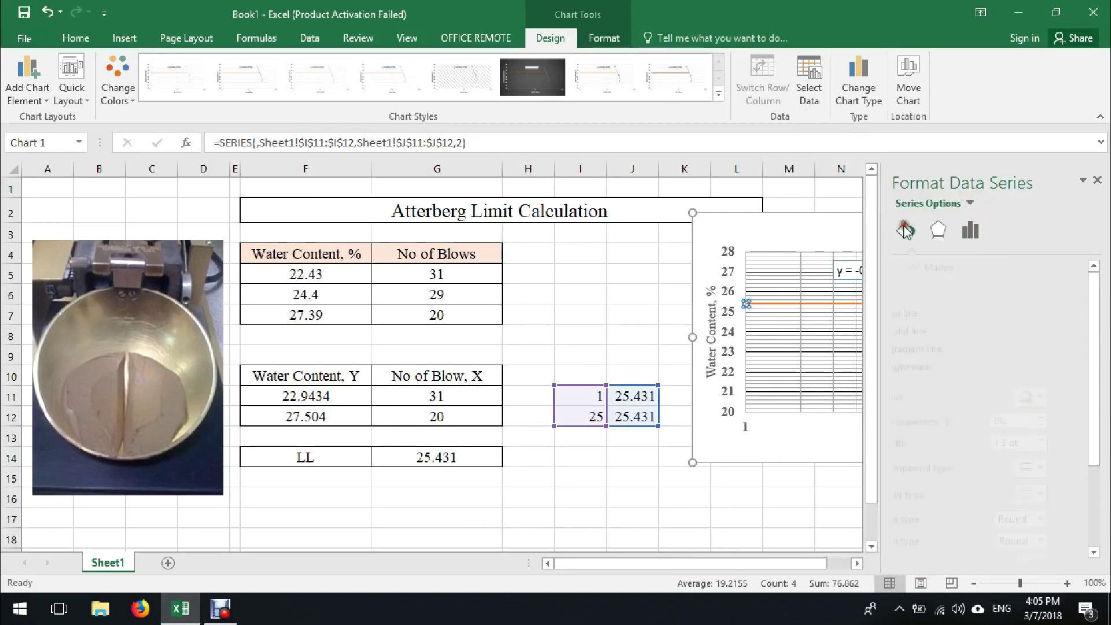
pyautogui.click(1063, 397)
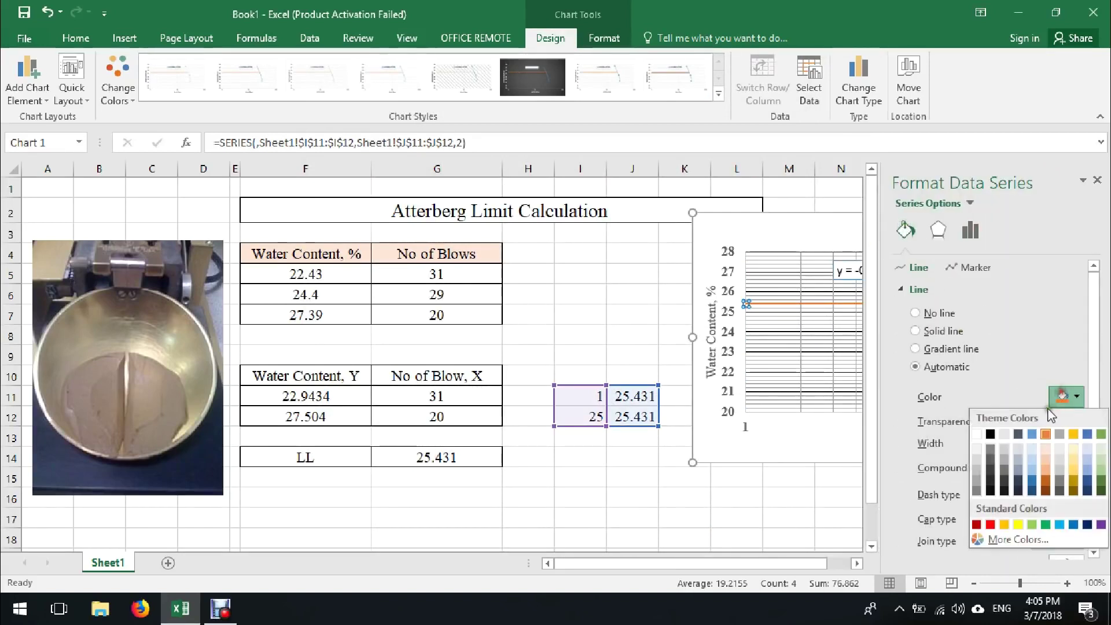
pyautogui.click(991, 434)
# Give the horizontal liquid limit line a begin arrow of type Arrow at the water content axis and finish formatting.
pyautogui.scroll(-3, 968, 458)
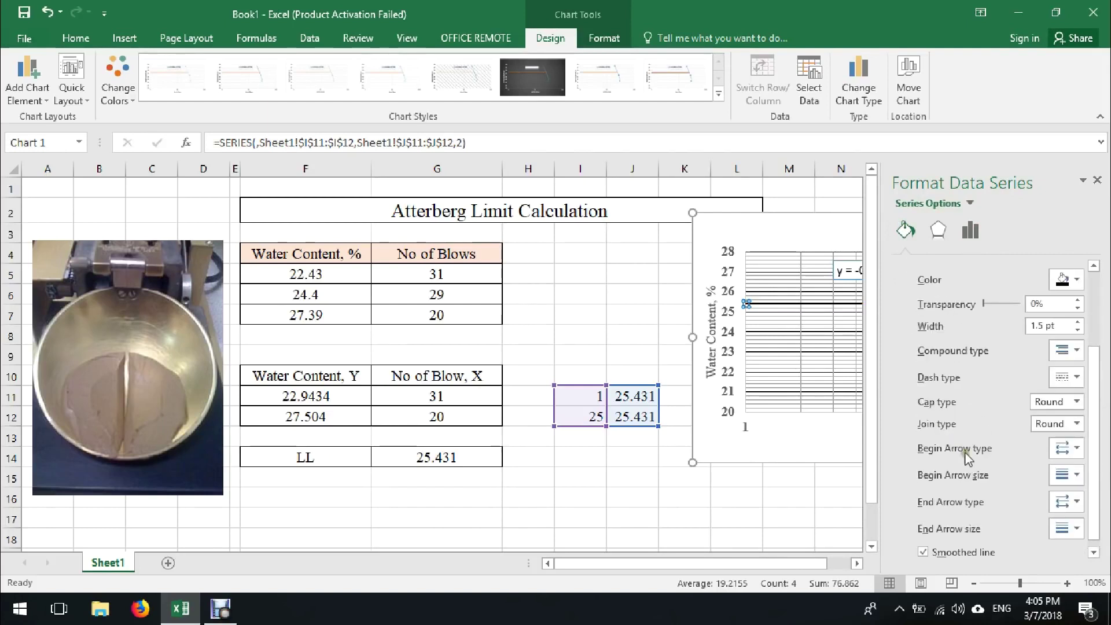
pyautogui.click(1071, 457)
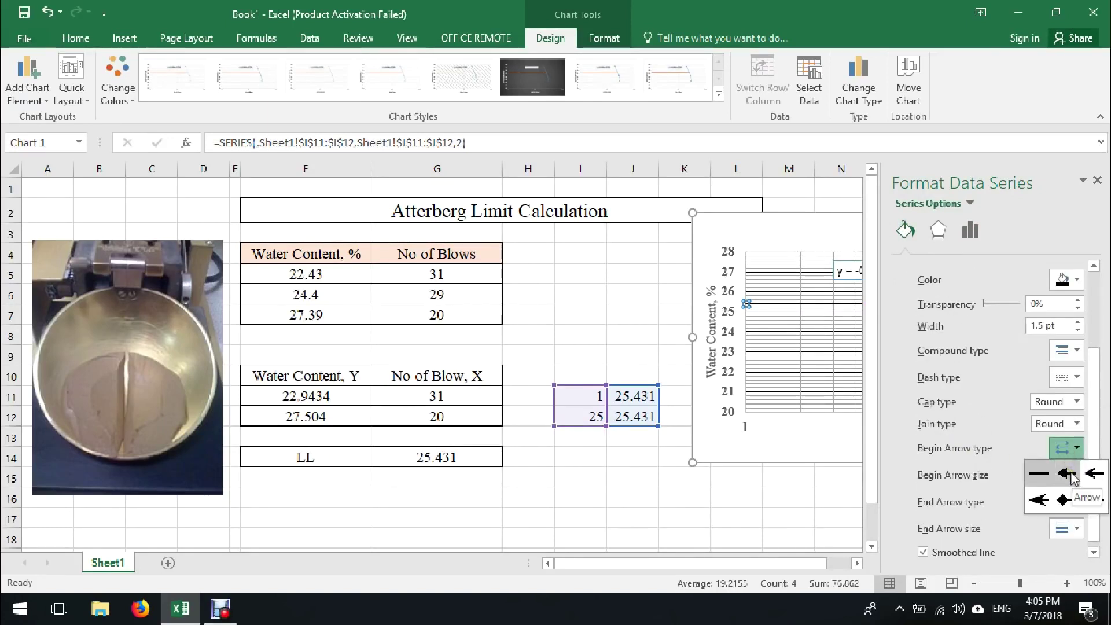
pyautogui.click(1074, 476)
pyautogui.click(782, 315)
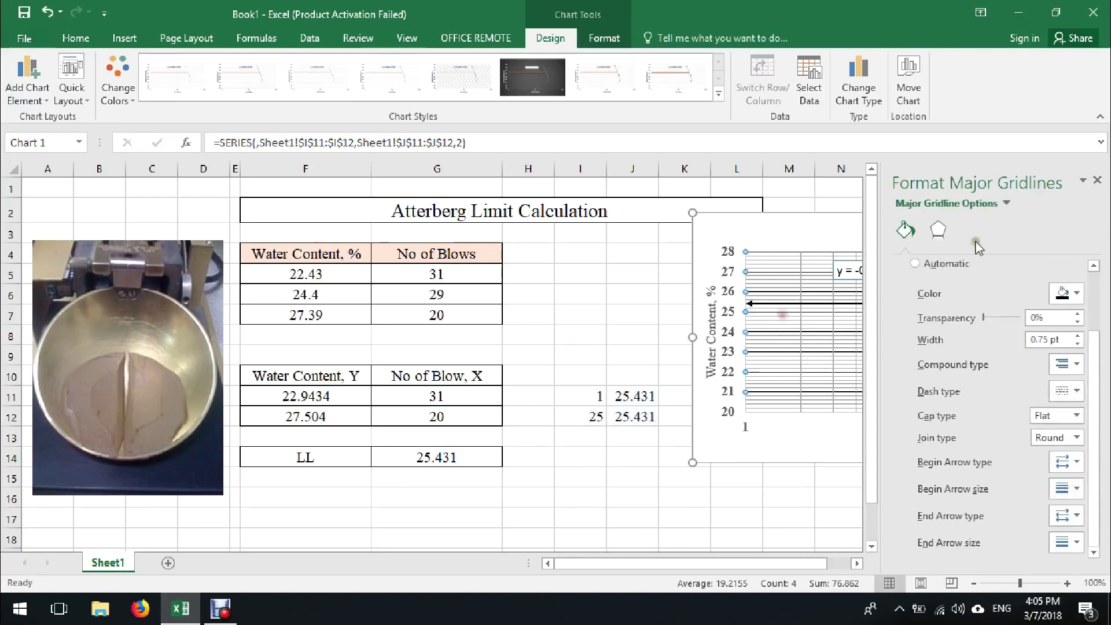
pyautogui.click(1097, 180)
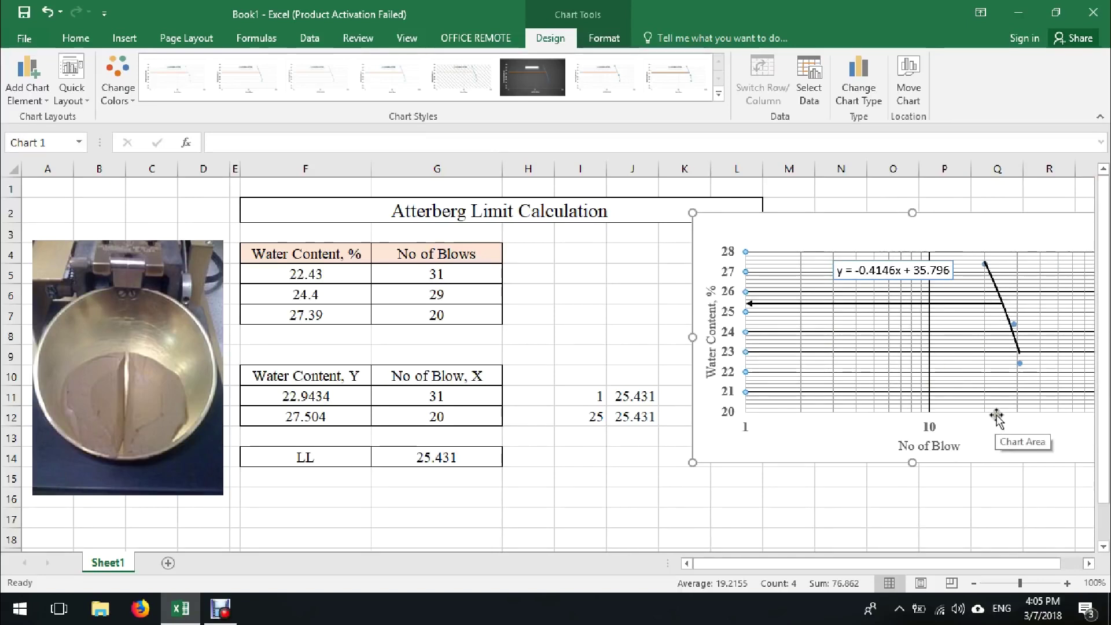
# Enter the first point of the vertical 25-blow line: 25 in I14 and =20 in J14.
pyautogui.click(595, 455)
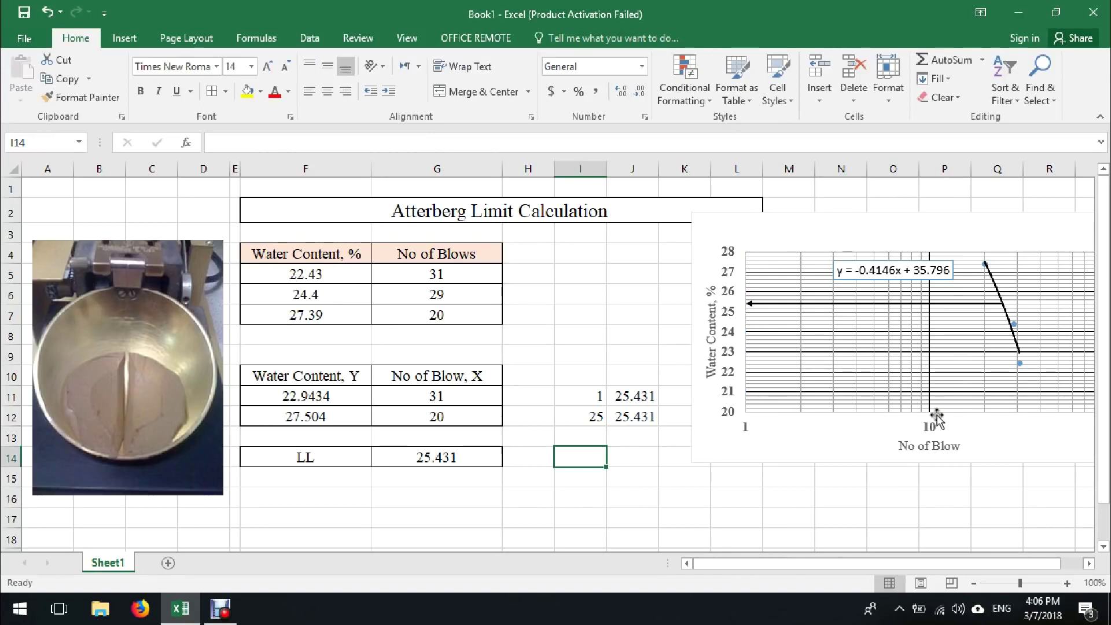
pyautogui.write('25')
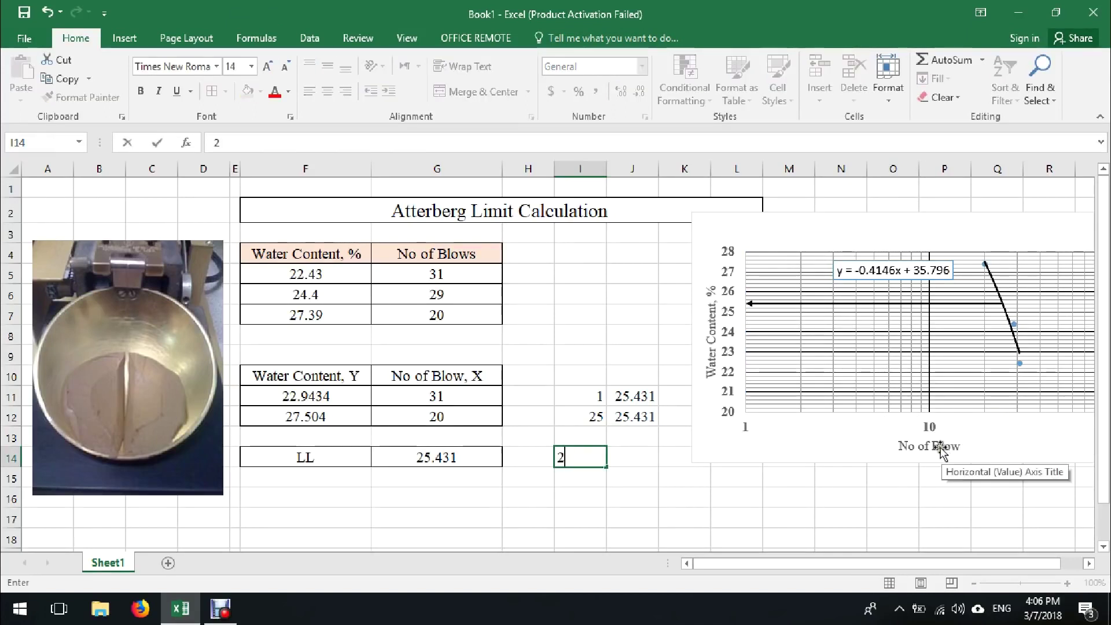
pyautogui.click(618, 457)
pyautogui.write('=')
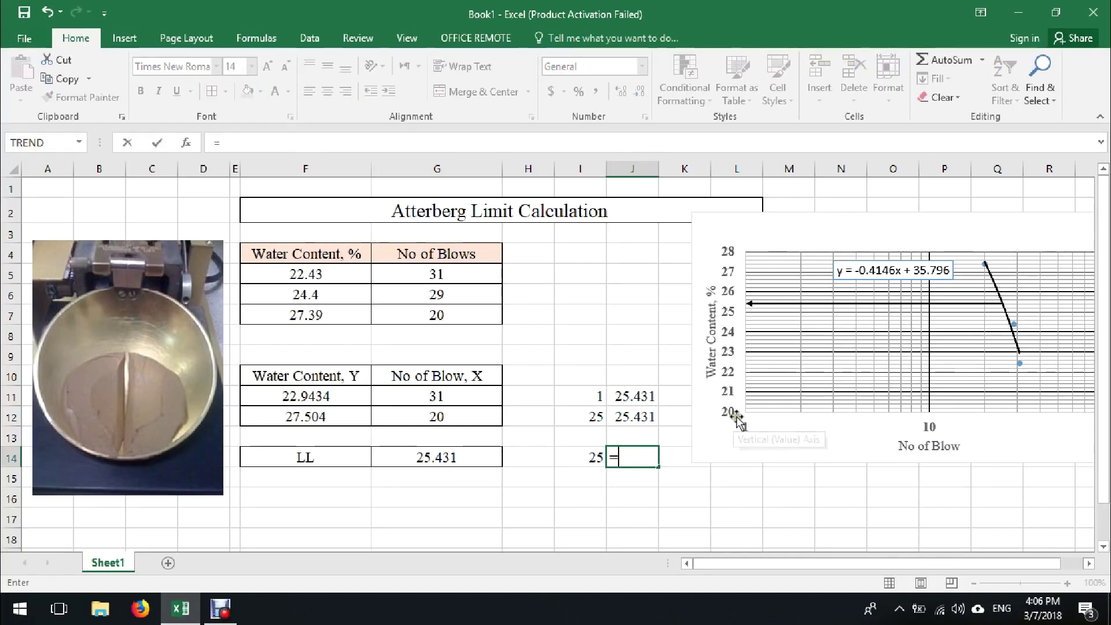
pyautogui.write('20')
pyautogui.press('Return')
# Enter the second point of the vertical 25-blow line: =25 in I15 and =J12 in J15.
pyautogui.click(583, 473)
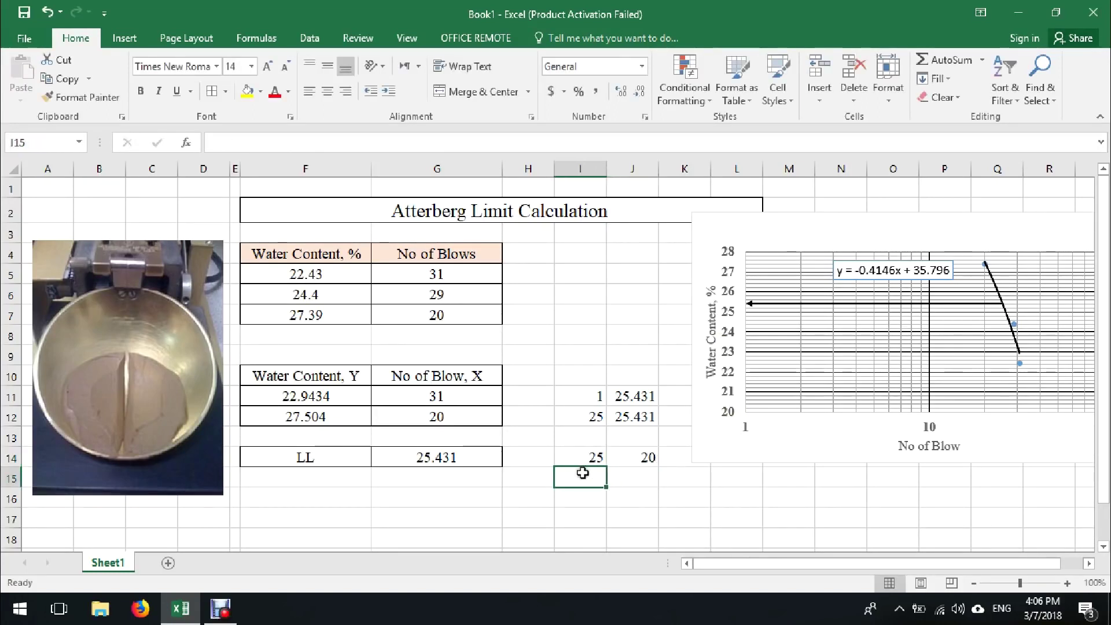
pyautogui.write('=')
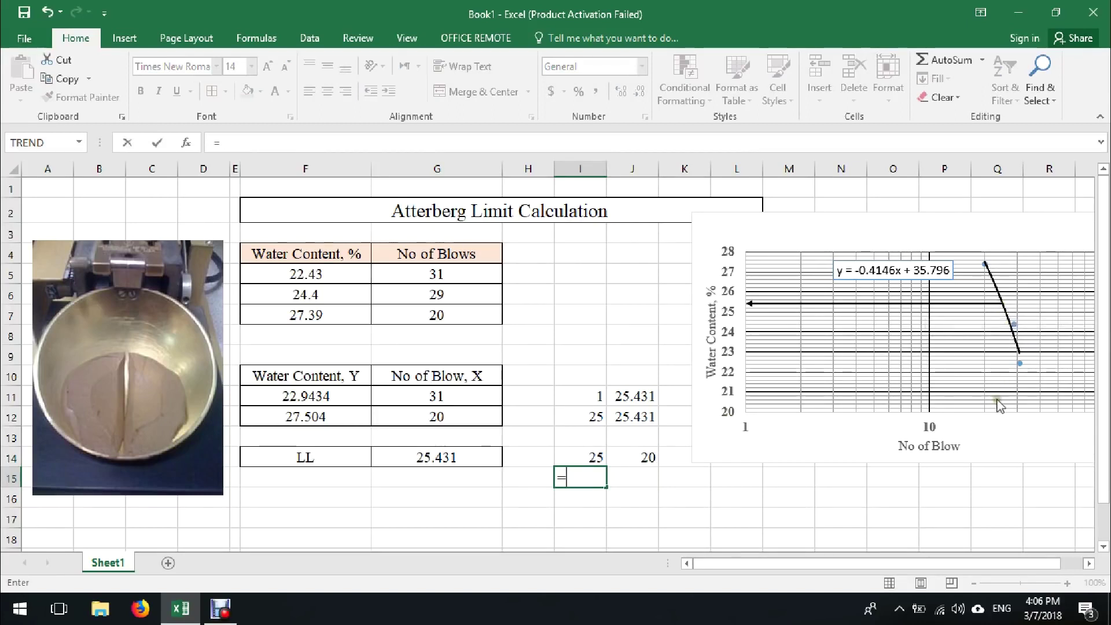
pyautogui.write('25')
pyautogui.click(636, 476)
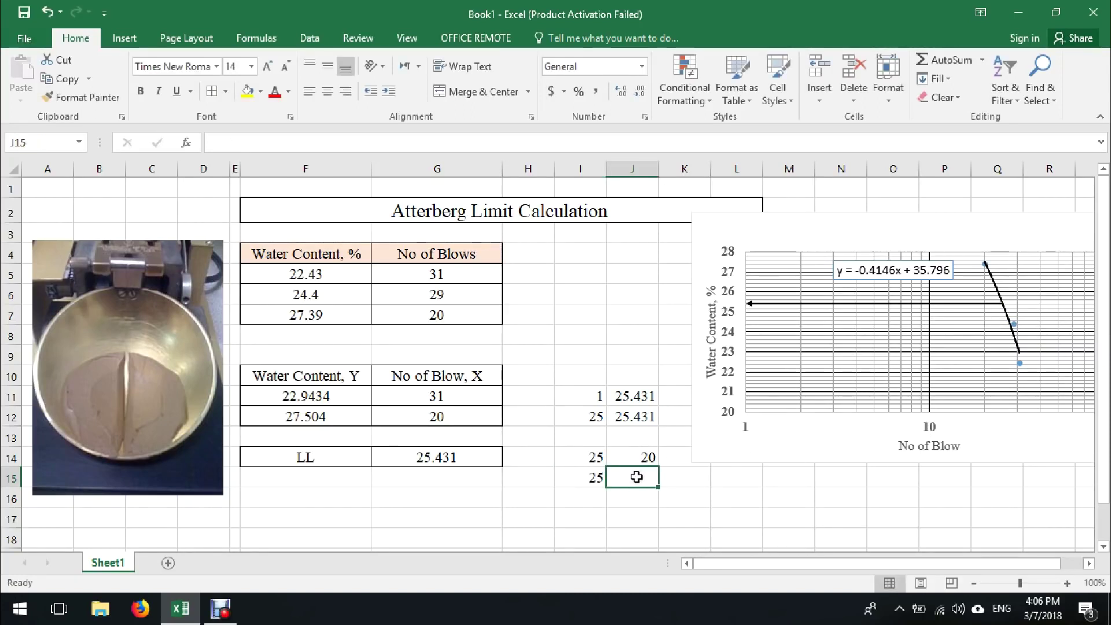
pyautogui.write('=')
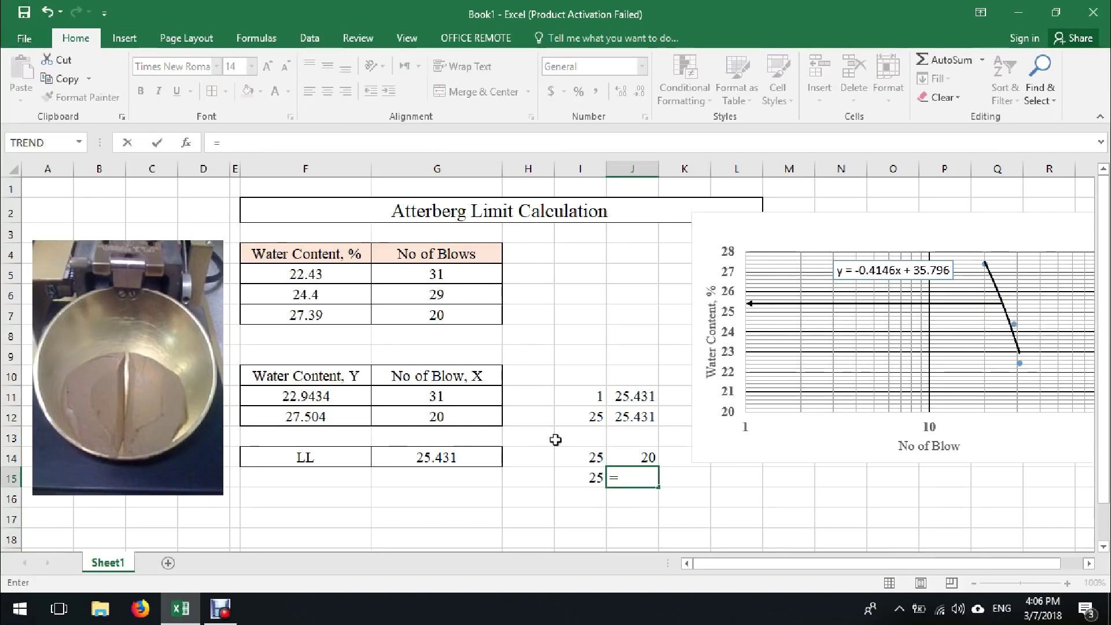
pyautogui.click(617, 418)
pyautogui.press('Return')
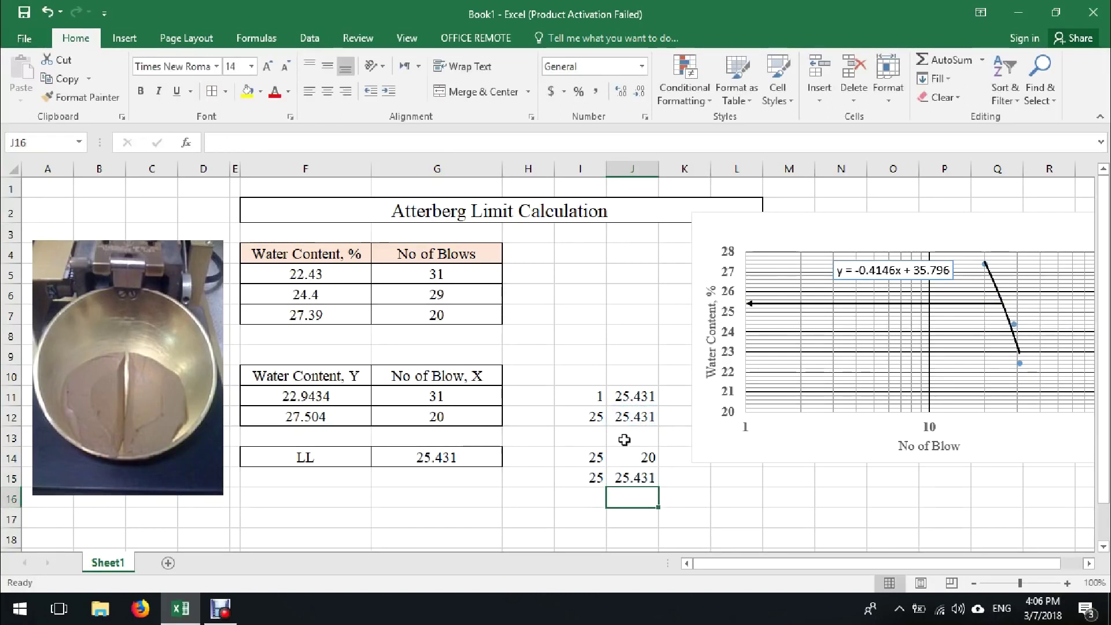
# Start another data series in the chart with I14:I15 as its X values.
pyautogui.moveTo(593, 458); pyautogui.dragTo(650, 479)
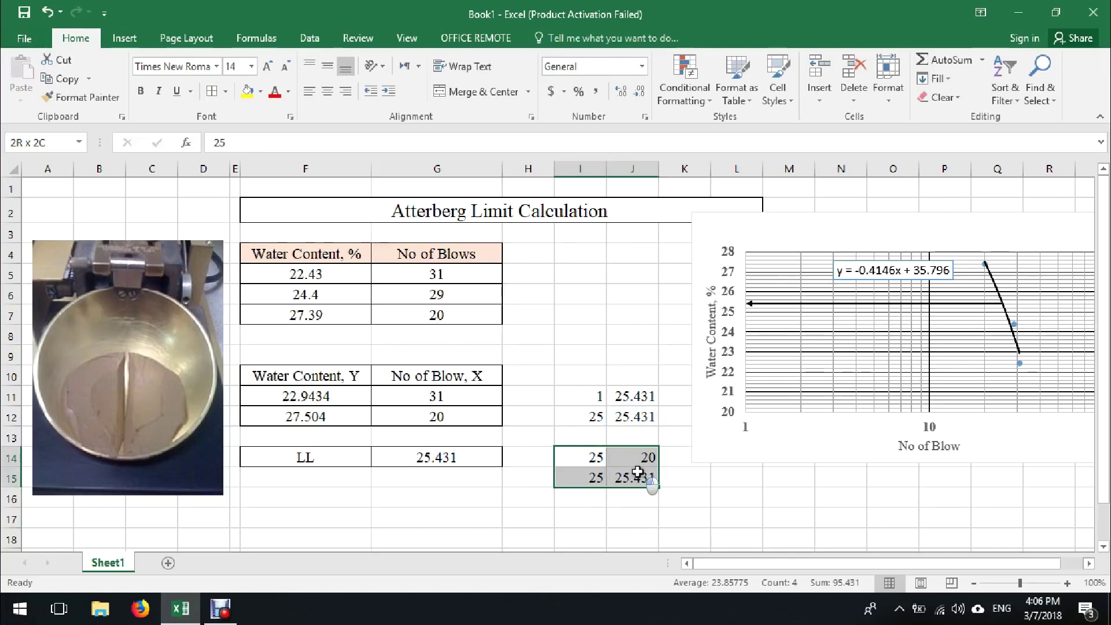
pyautogui.moveTo(694, 427); pyautogui.dragTo(808, 354)
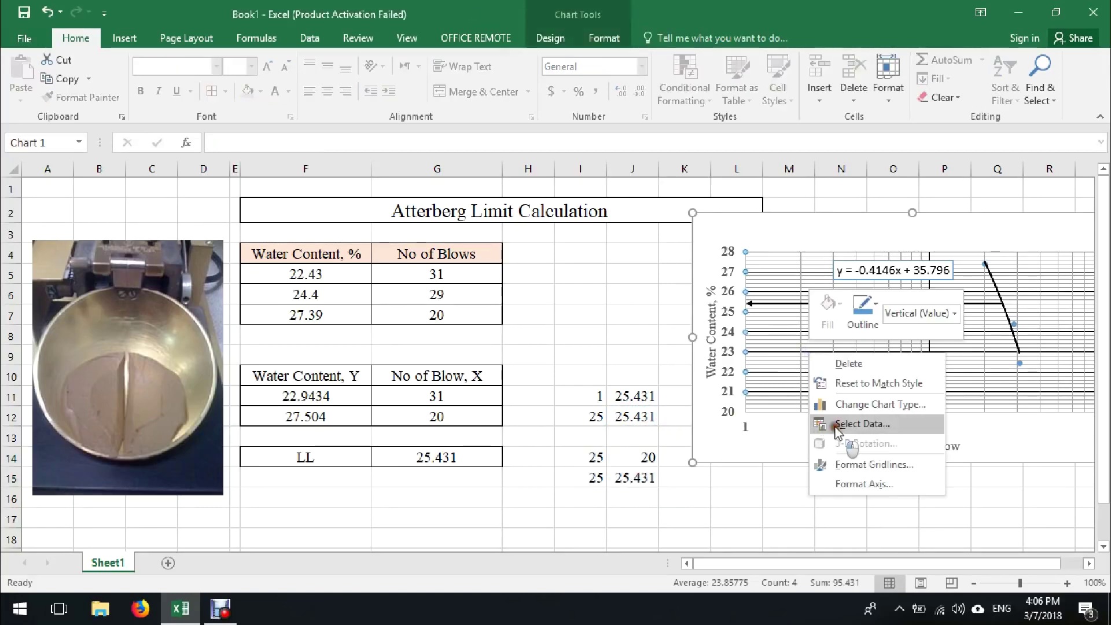
pyautogui.click(822, 426)
pyautogui.click(522, 165)
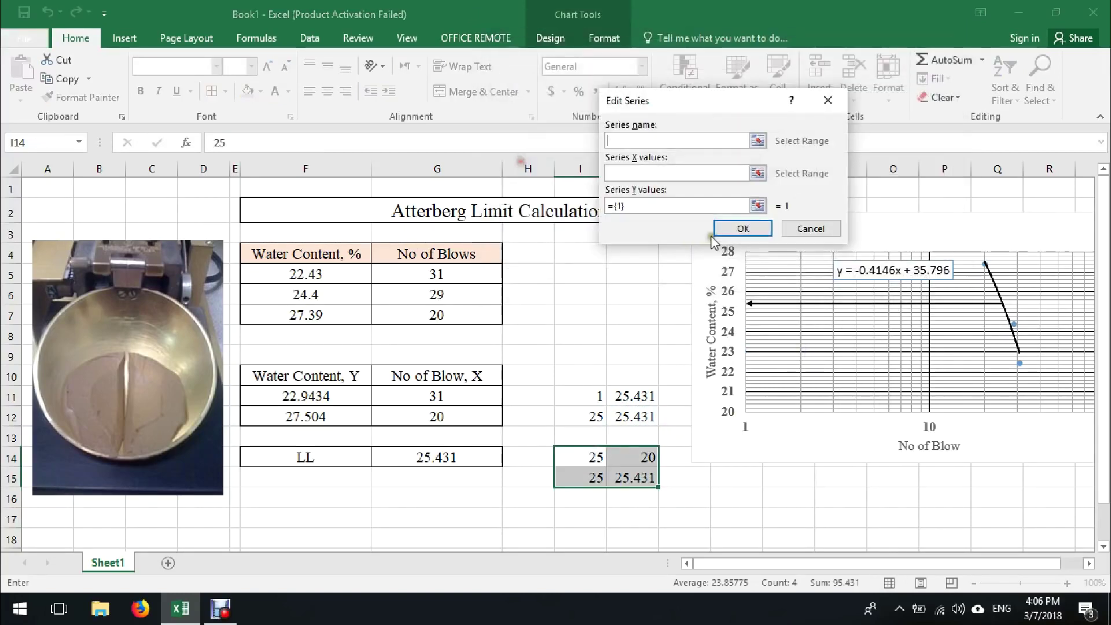
pyautogui.click(829, 158)
pyautogui.moveTo(589, 448); pyautogui.dragTo(565, 480)
pyautogui.press('Return')
# Use J14:J15 as the new series' Y values and accept the chart's data source changes.
pyautogui.click(758, 206)
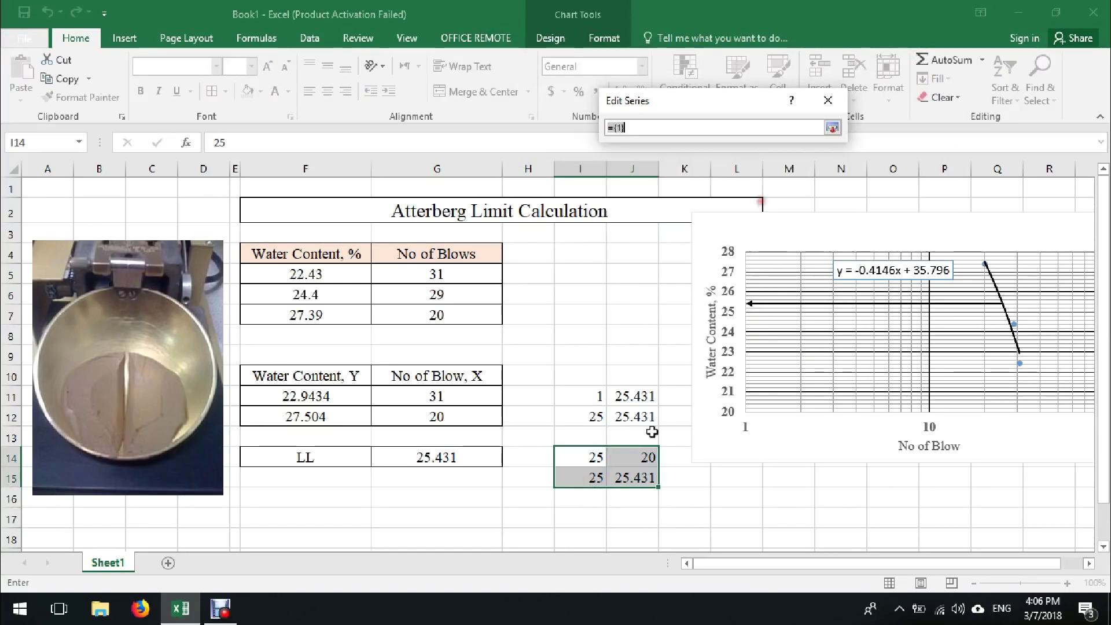
pyautogui.moveTo(632, 455); pyautogui.dragTo(636, 477)
pyautogui.press('Return')
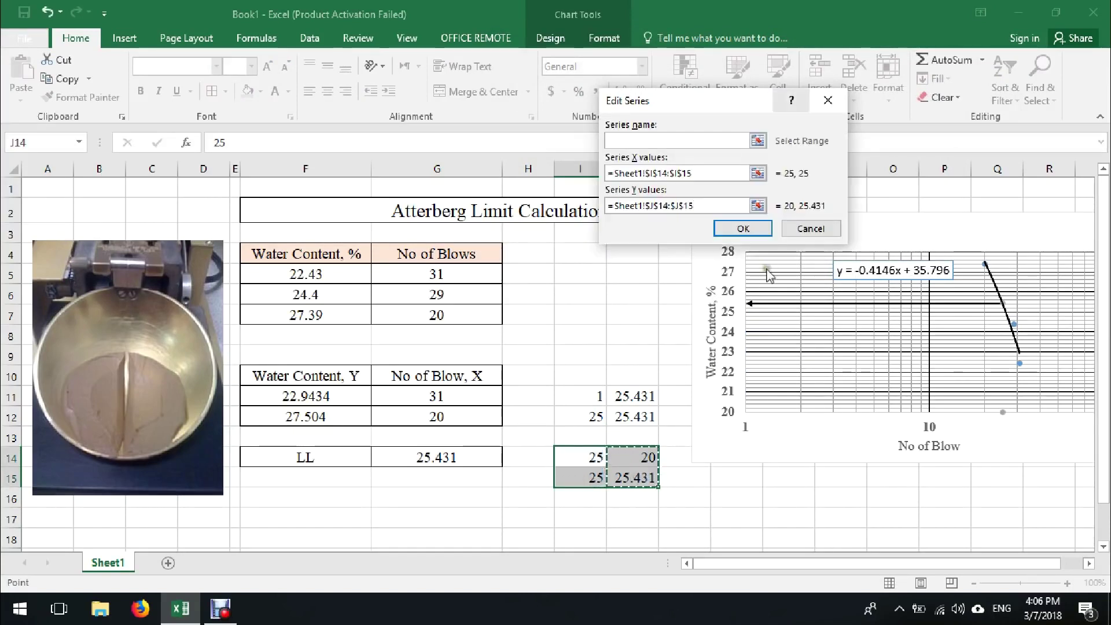
pyautogui.click(736, 232)
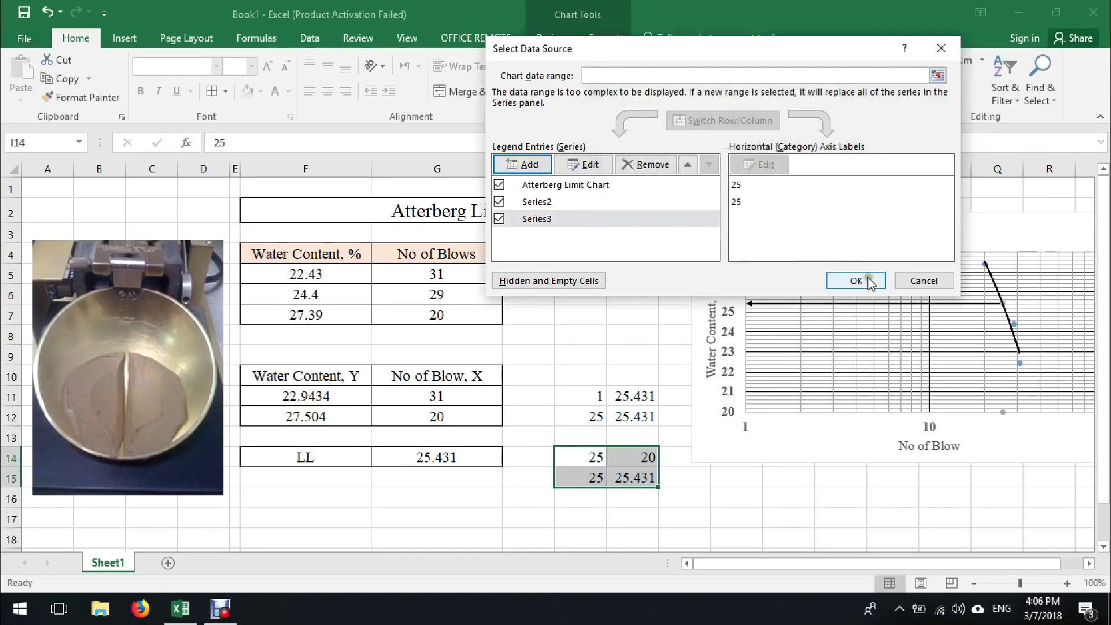
pyautogui.click(863, 279)
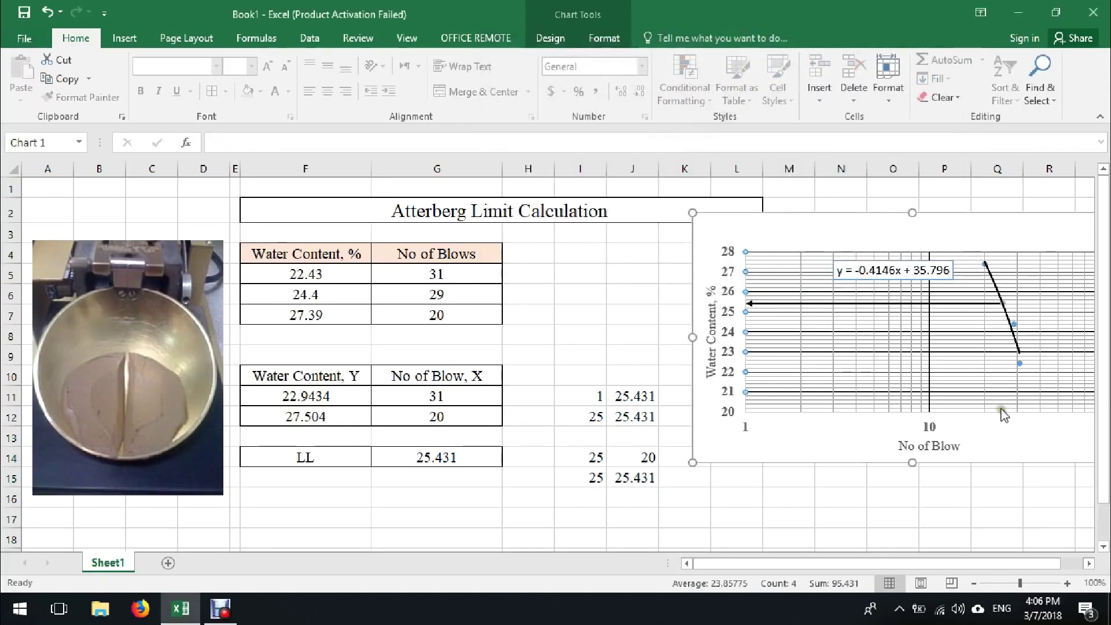
# Change the chart type of Series3, the vertical 25-blow series, to Scatter with Smooth Lines.
pyautogui.click(1002, 410)
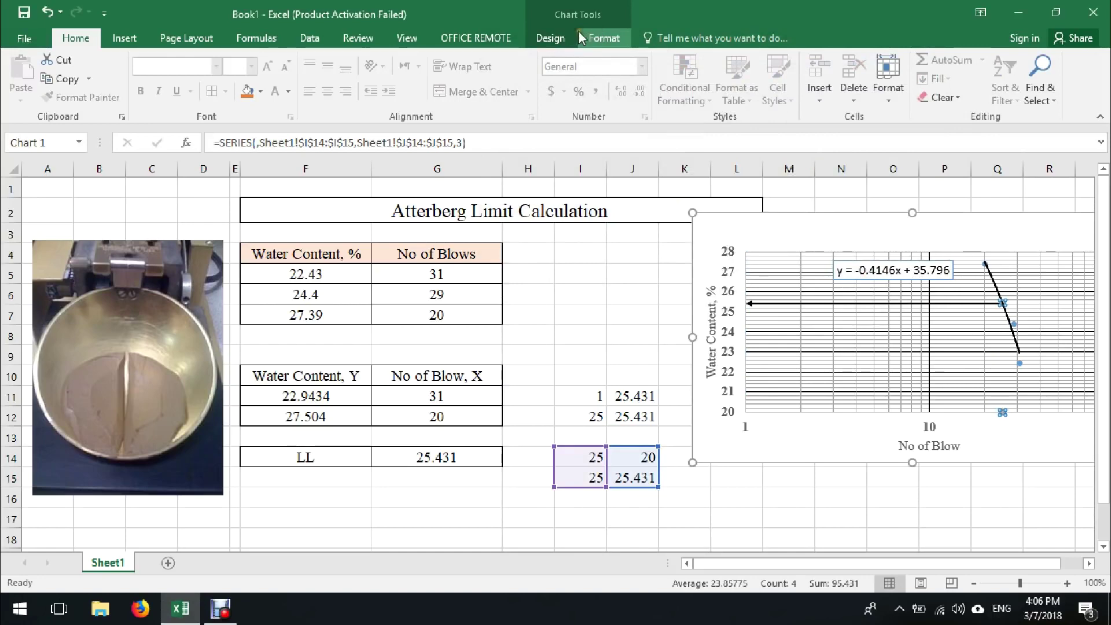
pyautogui.click(564, 38)
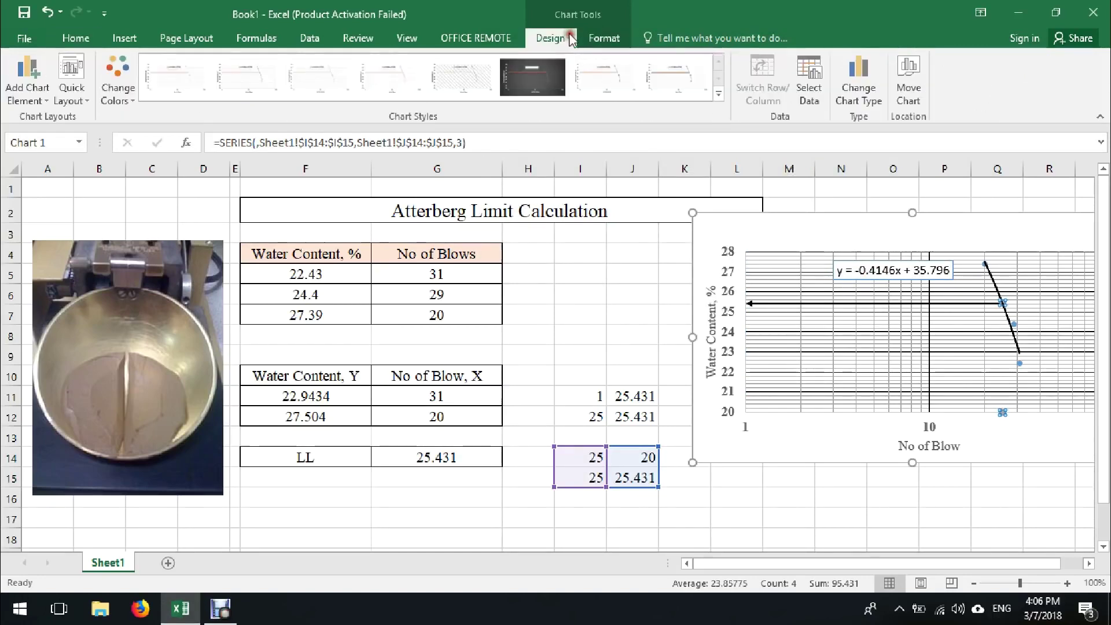
pyautogui.click(860, 99)
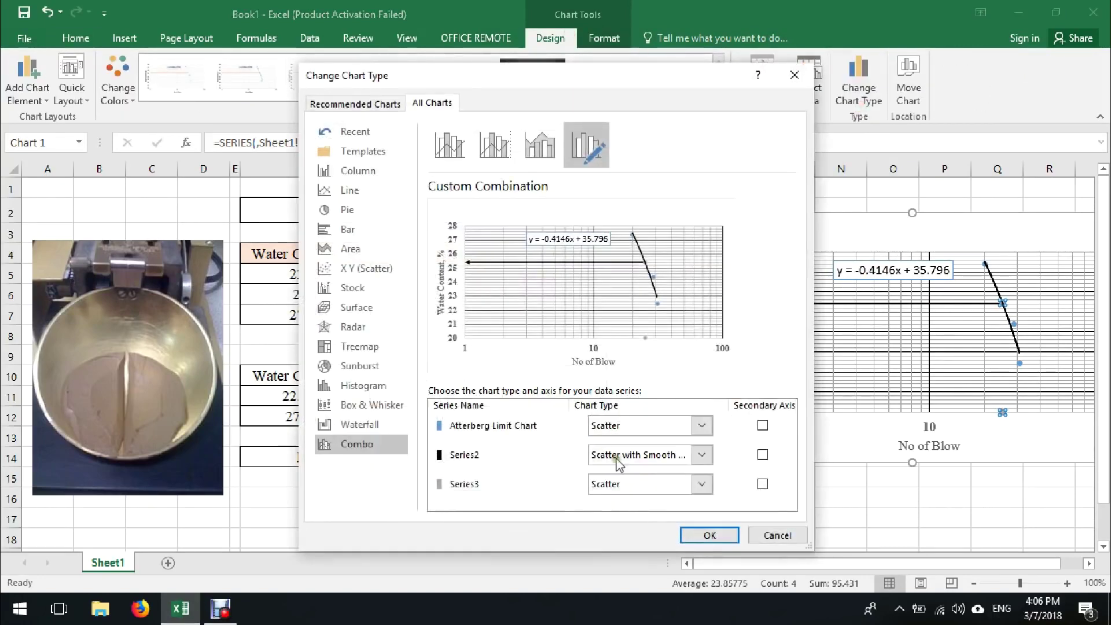
pyautogui.click(621, 488)
pyautogui.click(702, 449)
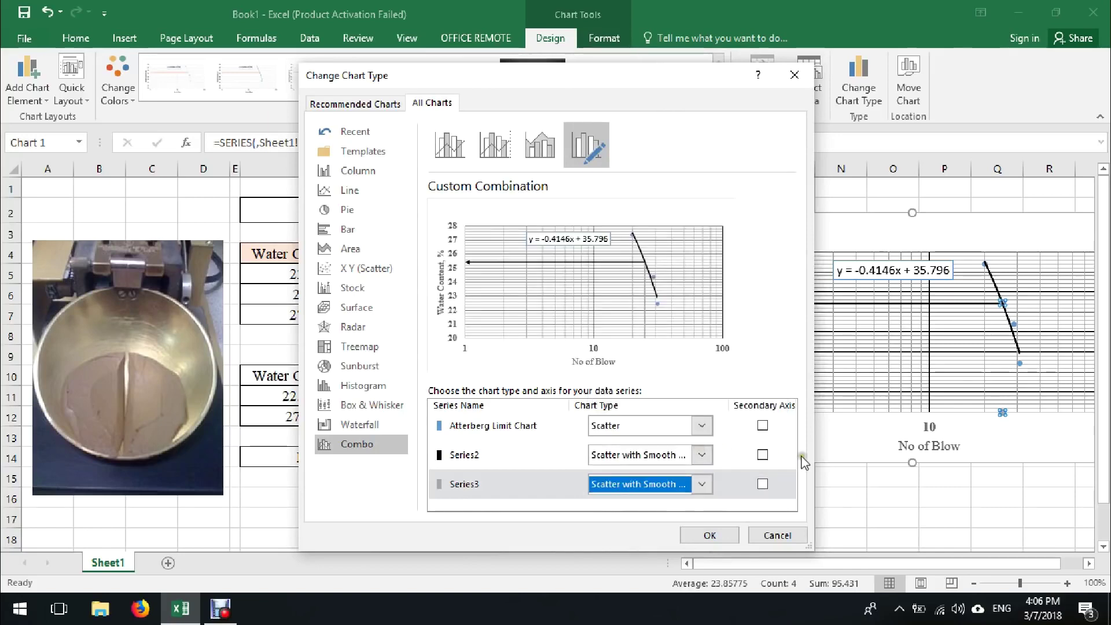
pyautogui.click(711, 536)
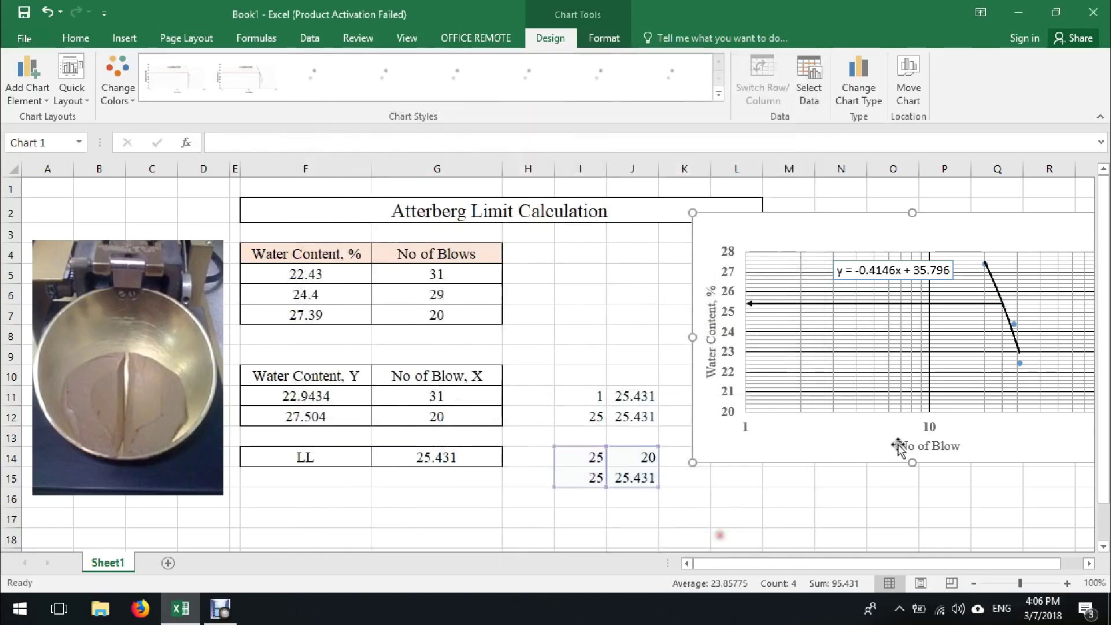
# Format the vertical 25-blow series with a solid black line.
pyautogui.rightClick(998, 384)
pyautogui.click(917, 531)
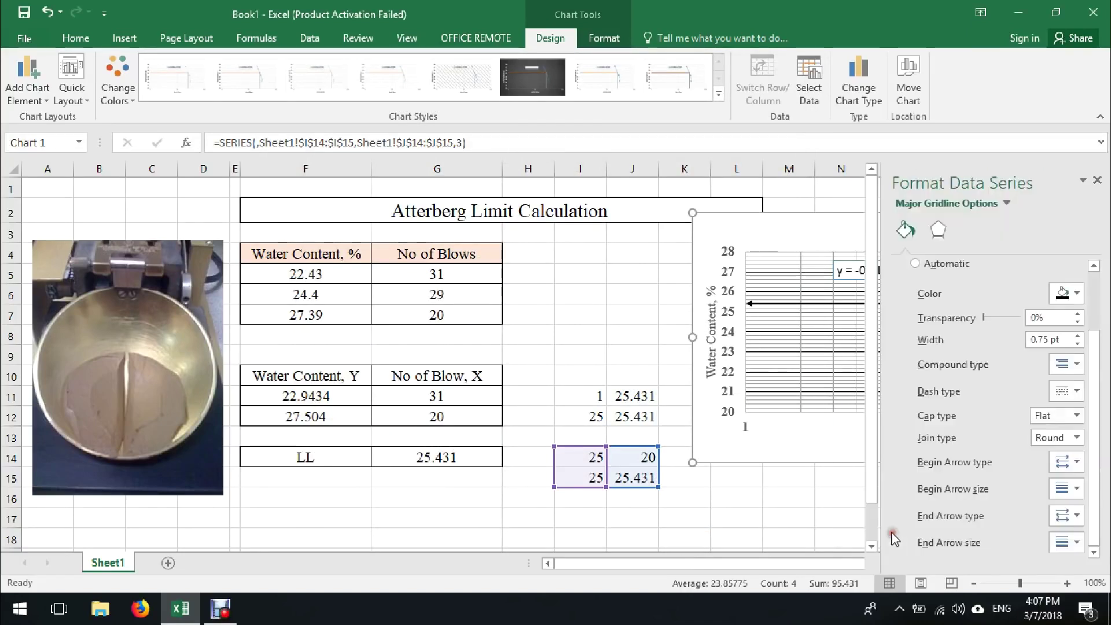
pyautogui.click(906, 231)
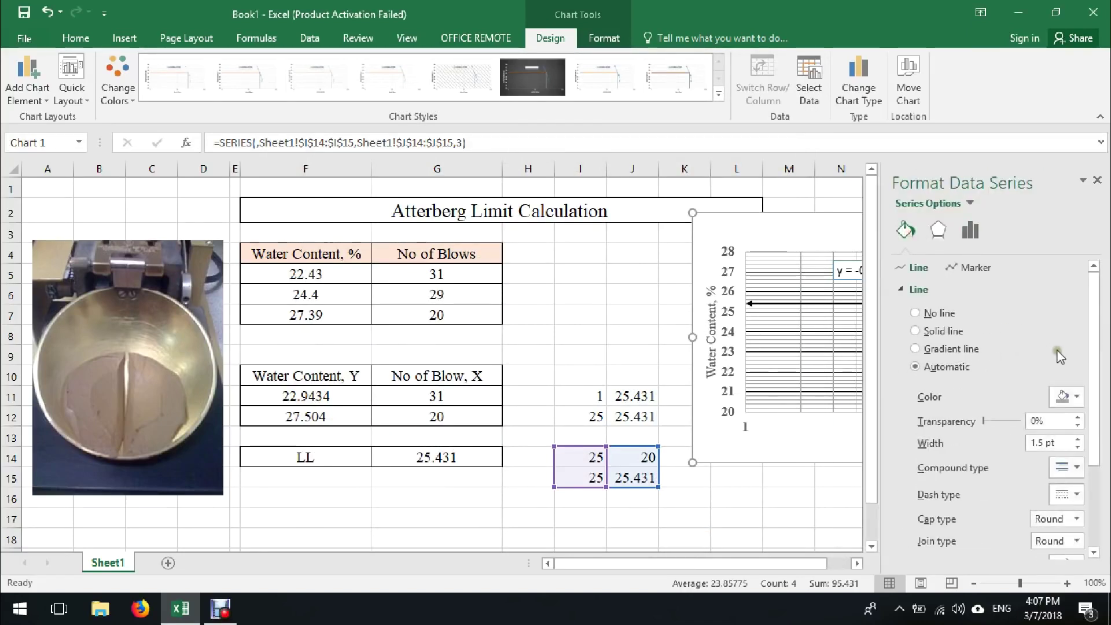
pyautogui.click(1065, 397)
pyautogui.click(996, 435)
pyautogui.scroll(-3, 1016, 448)
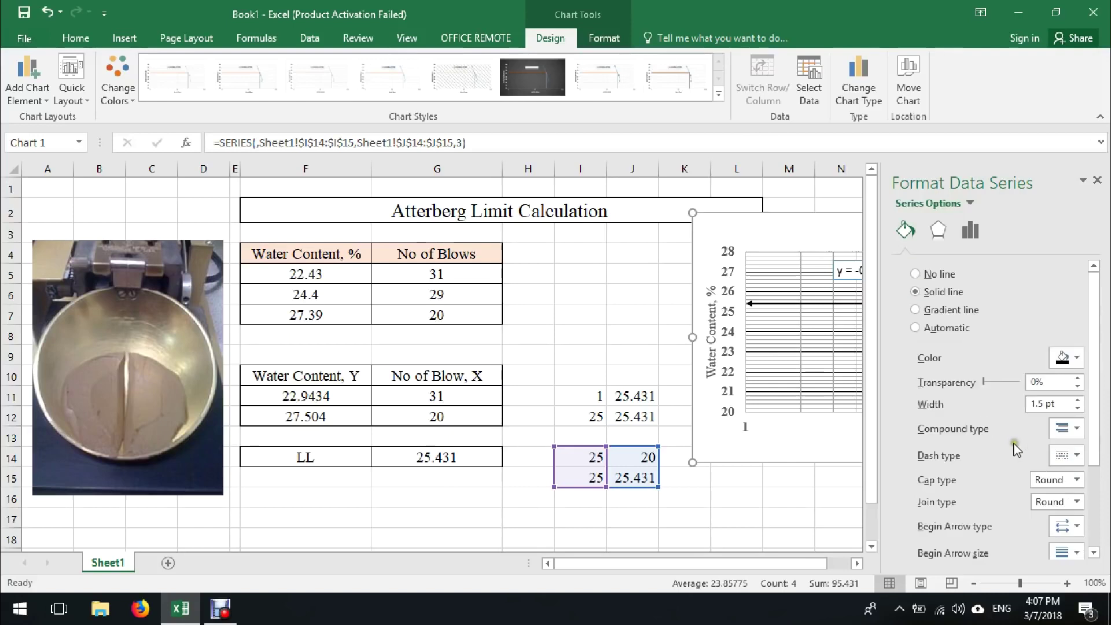
# Give the vertical 25-blow line a begin arrow of type Arrow at the blow-count axis and finish formatting.
pyautogui.scroll(-2, 1018, 448)
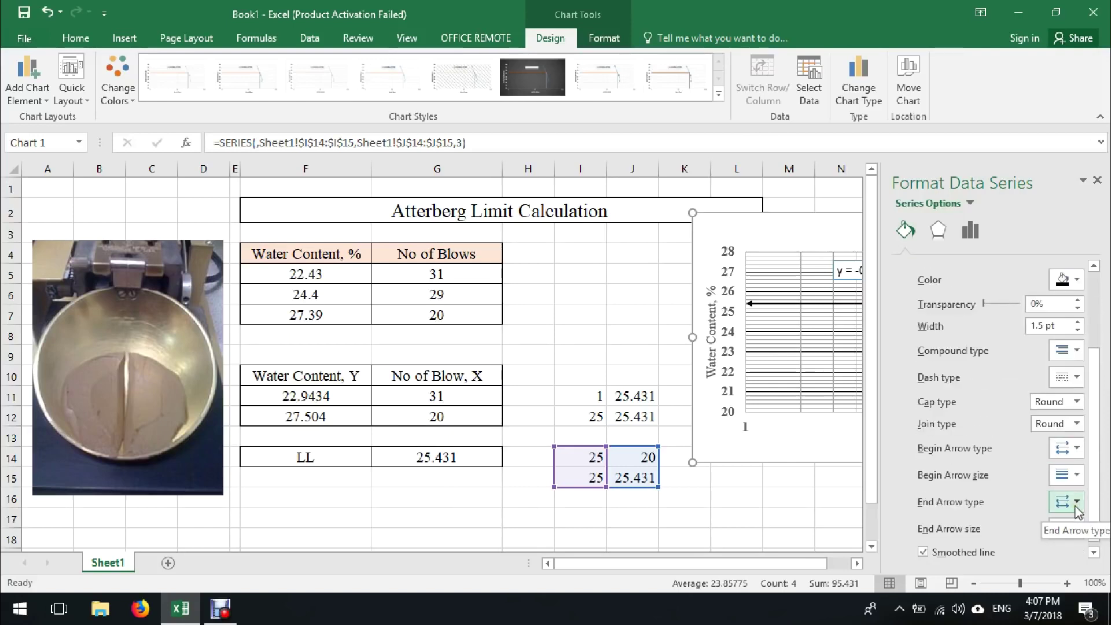
pyautogui.click(1076, 502)
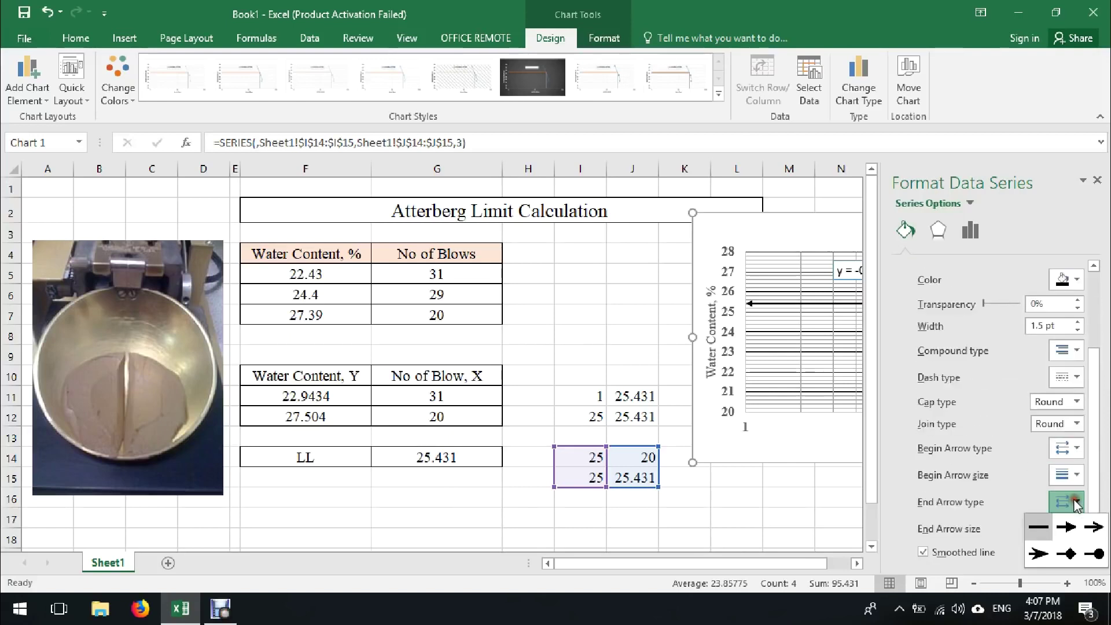
pyautogui.click(1075, 451)
pyautogui.click(1075, 455)
pyautogui.click(744, 412)
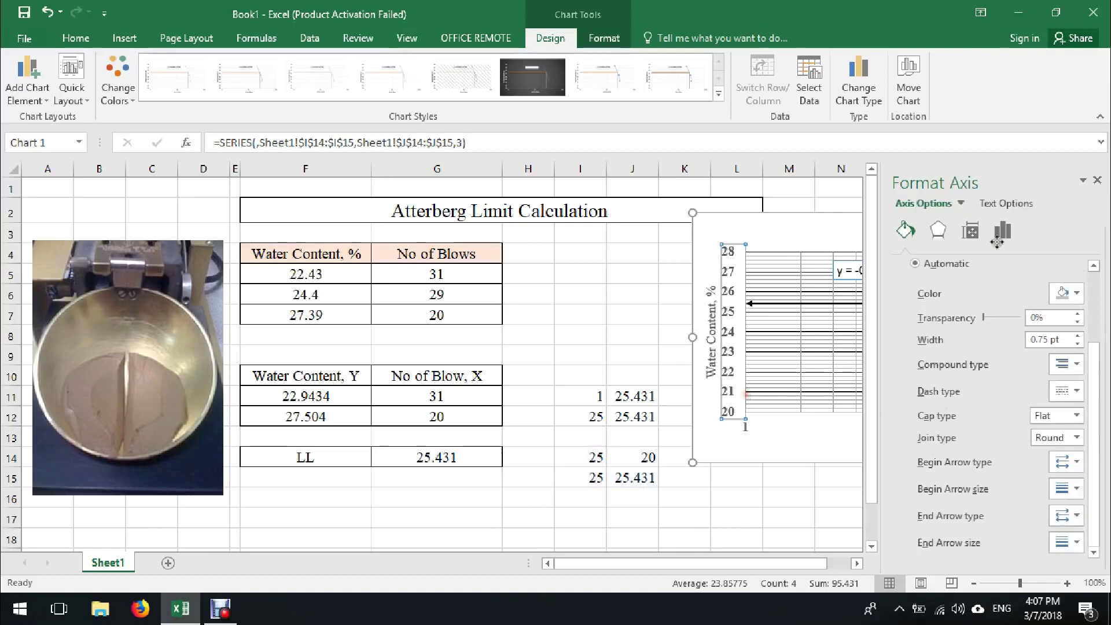
pyautogui.click(1094, 180)
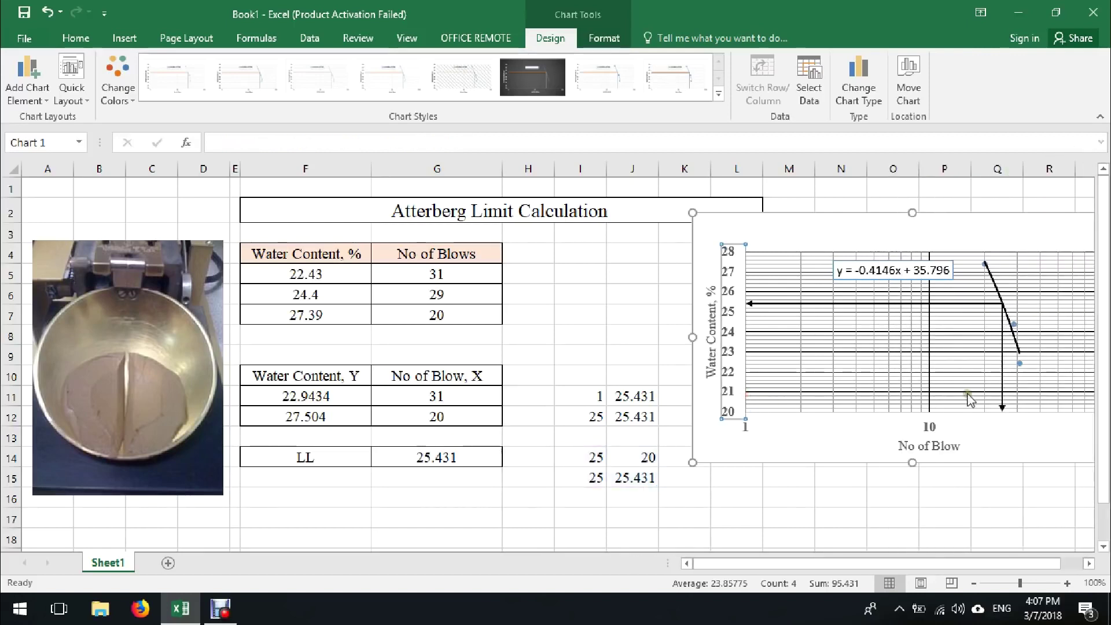
# Remove the begin arrow from the vertical 25-blow line, give it an end arrow of type Arrow instead, and finish formatting.
pyautogui.moveTo(1005, 412)
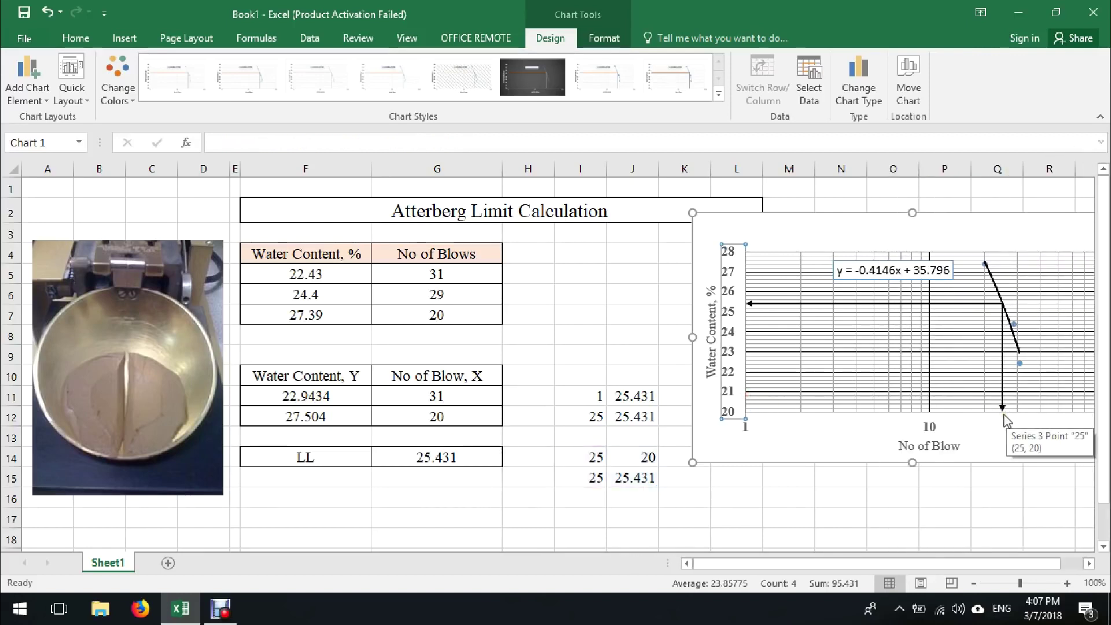
pyautogui.click(1004, 413)
pyautogui.rightClick(1004, 407)
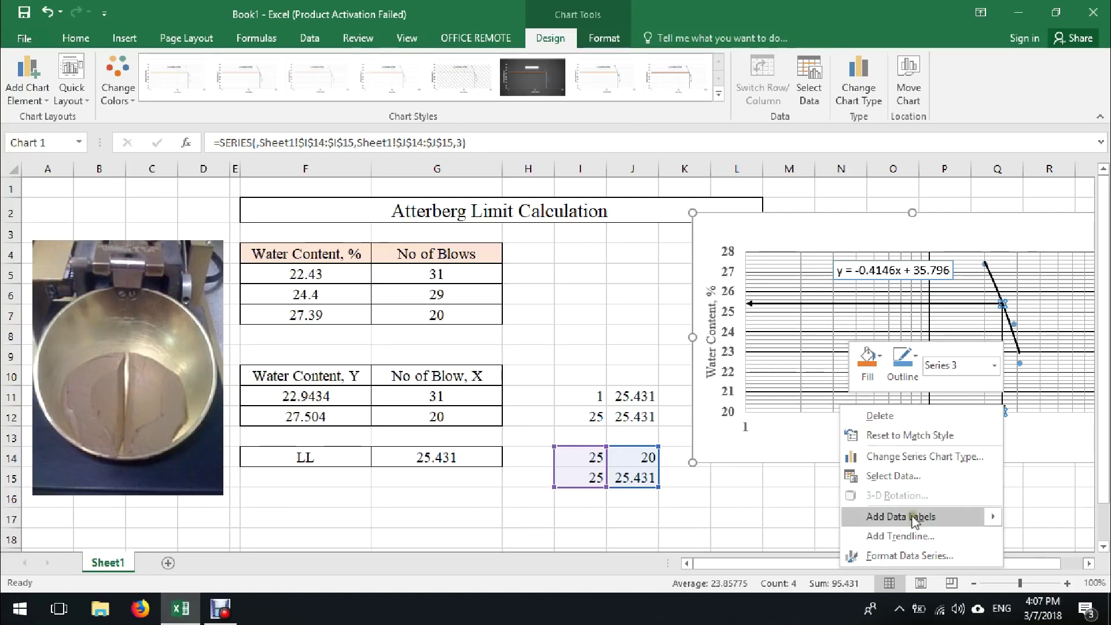
pyautogui.click(911, 552)
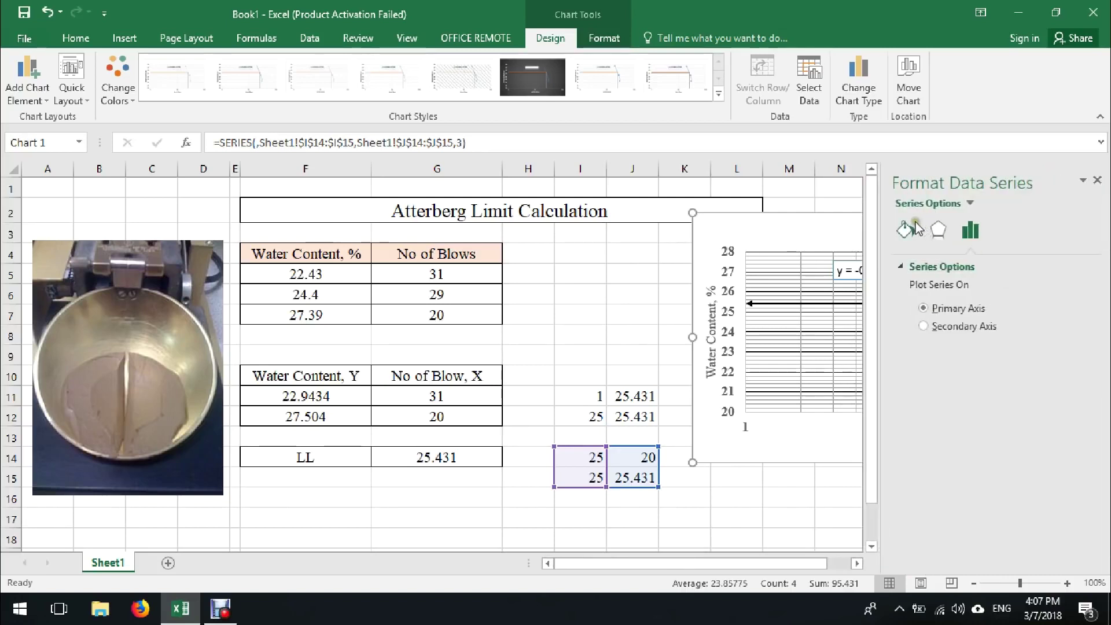
pyautogui.click(905, 230)
pyautogui.scroll(-3, 995, 405)
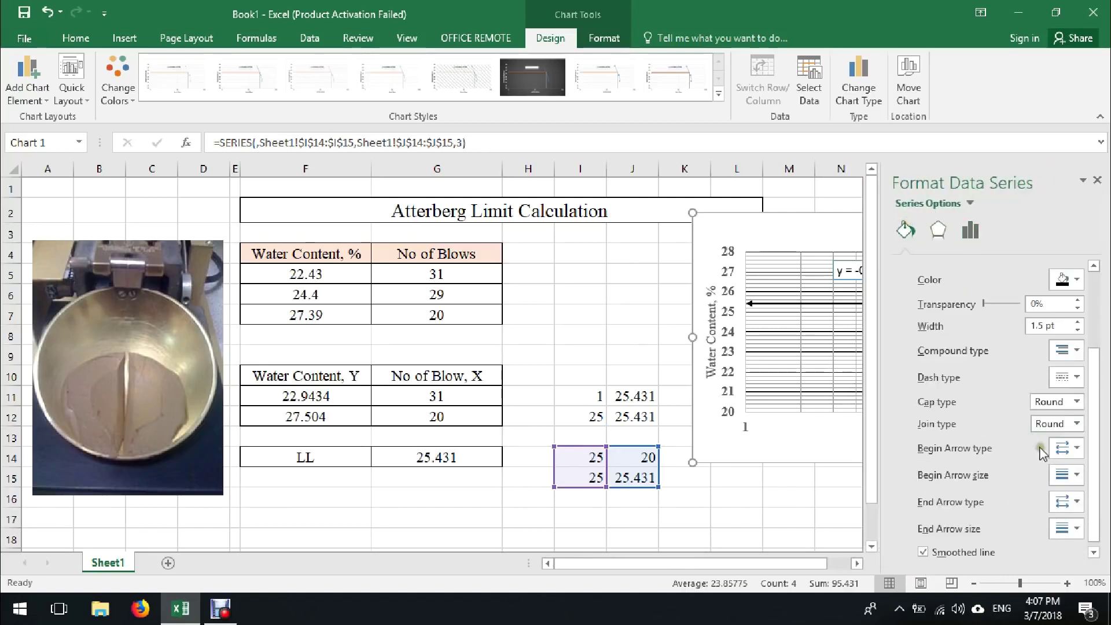
pyautogui.click(1073, 447)
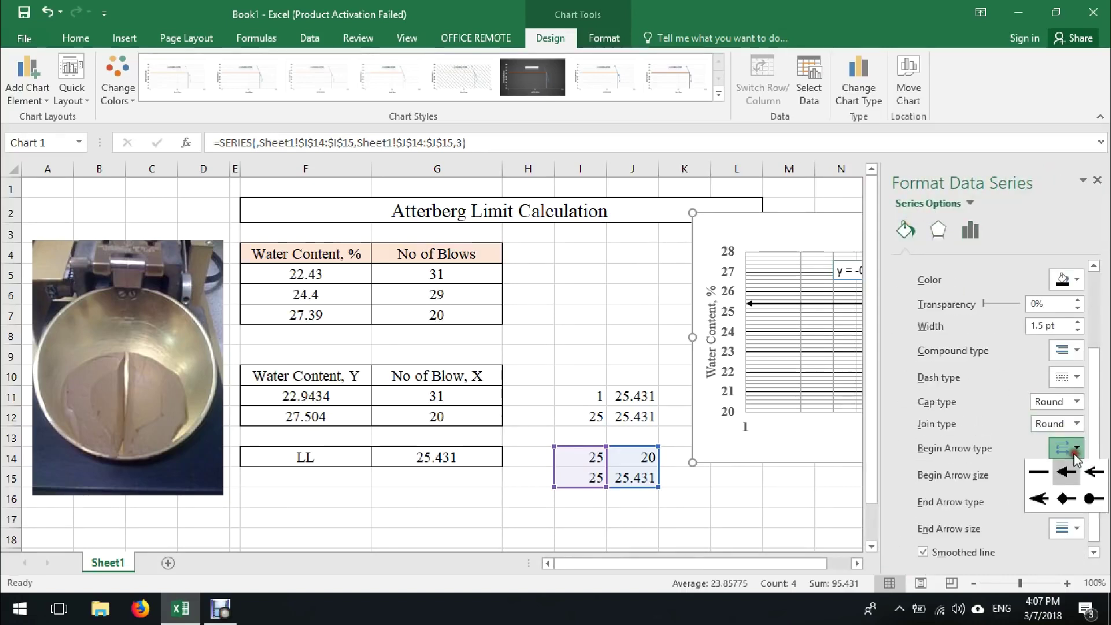
pyautogui.click(1041, 471)
pyautogui.click(1059, 501)
pyautogui.click(1068, 535)
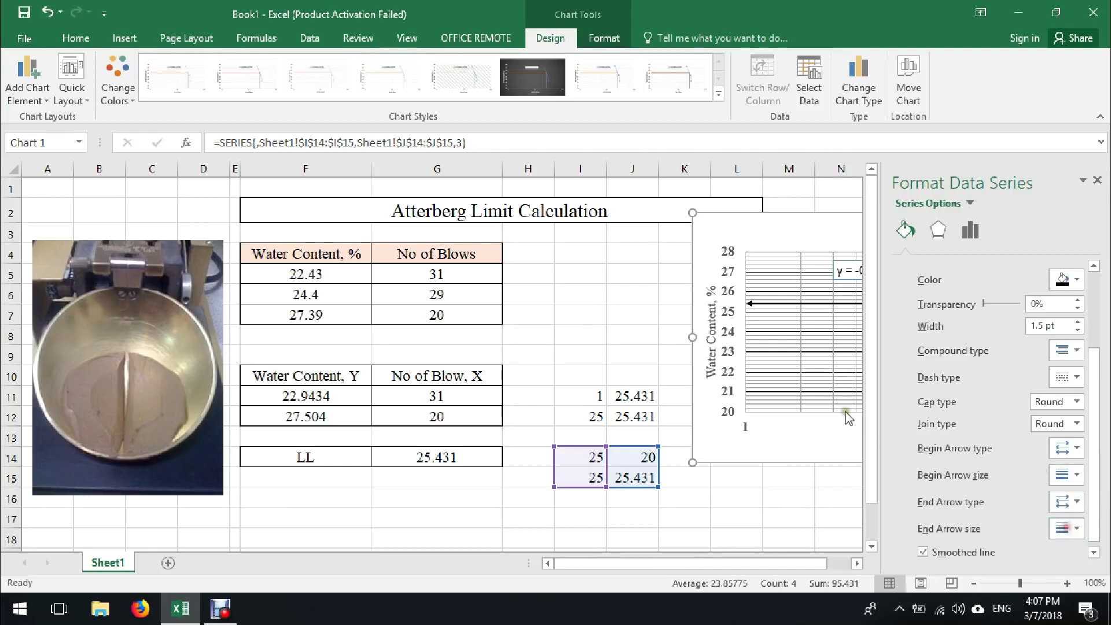
pyautogui.click(820, 391)
pyautogui.click(1096, 181)
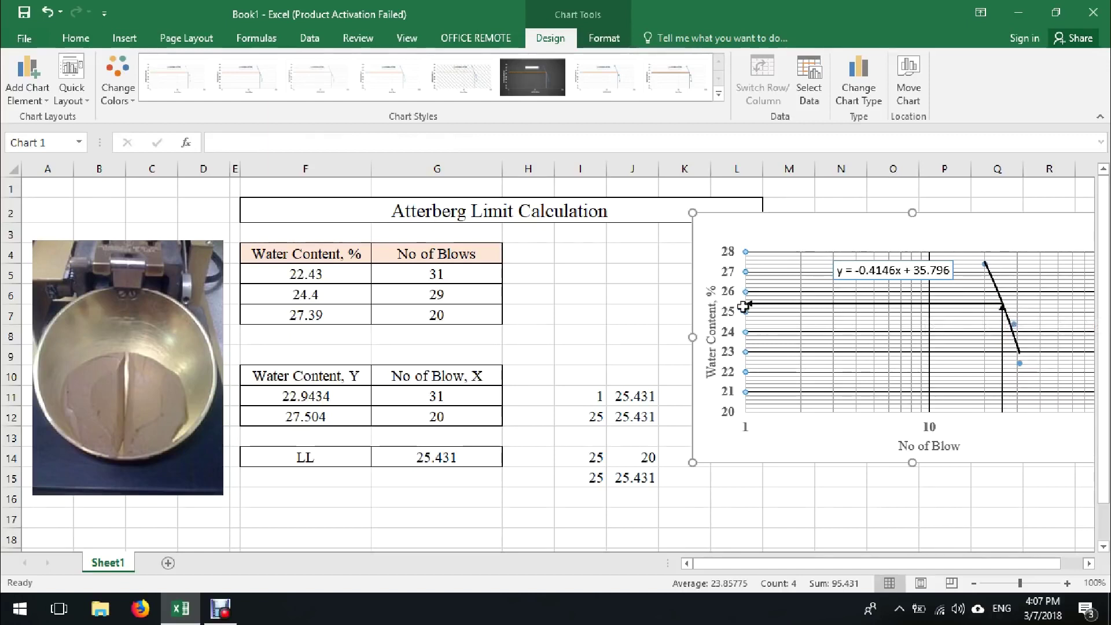
# Move the chart over the helper values in I11:J15 and stretch its upper edge slightly upward into row 3.
pyautogui.click(435, 479)
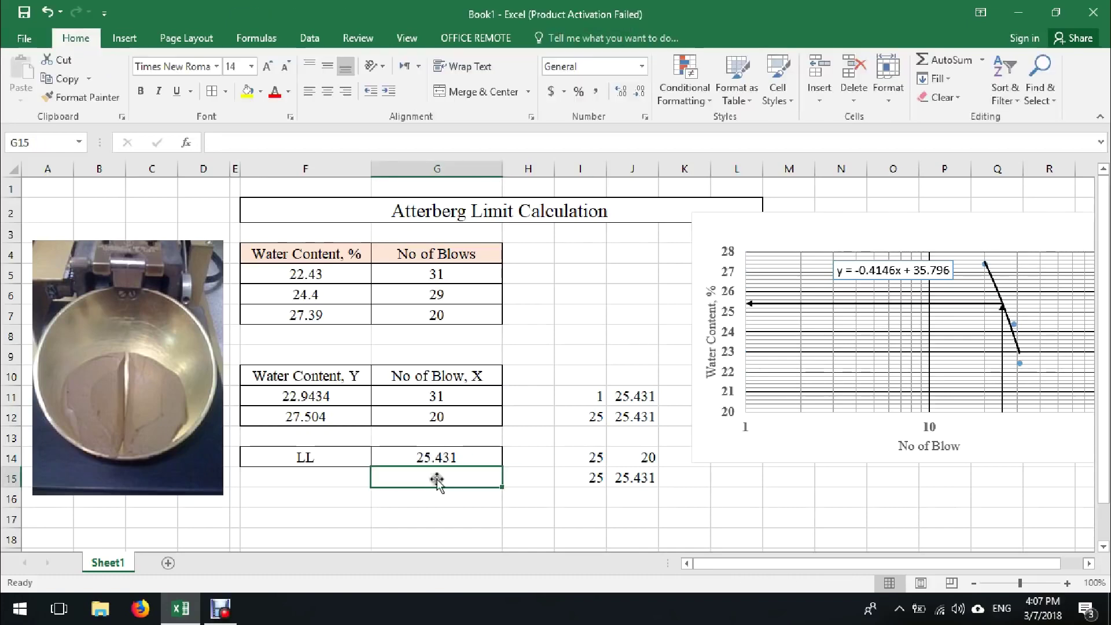
pyautogui.click(523, 516)
pyautogui.moveTo(766, 232); pyautogui.dragTo(628, 264)
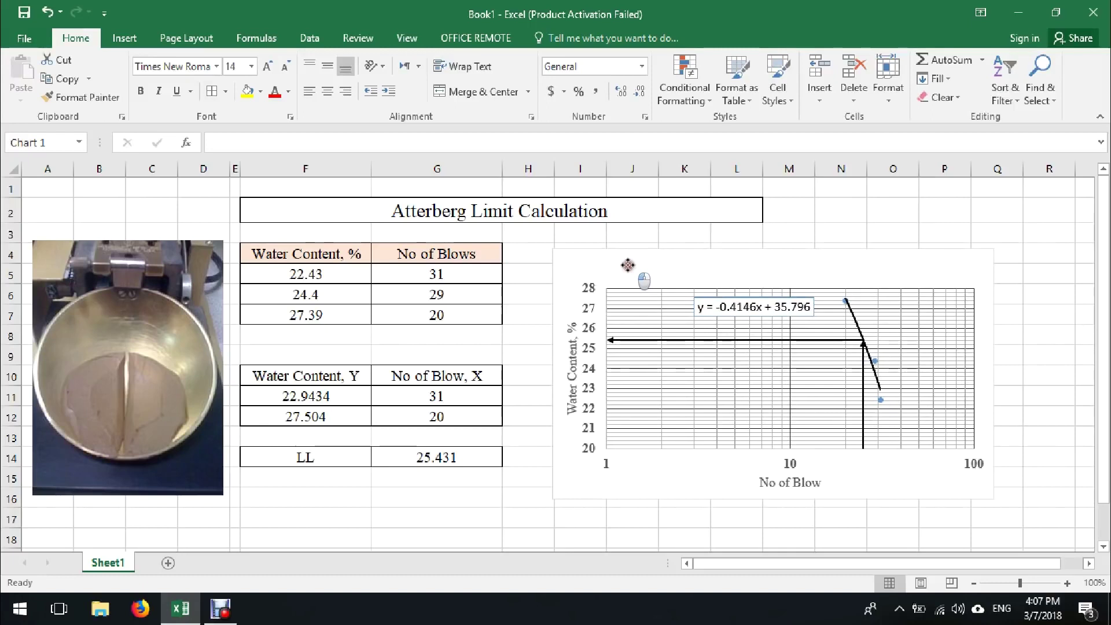
pyautogui.moveTo(771, 245); pyautogui.dragTo(767, 237)
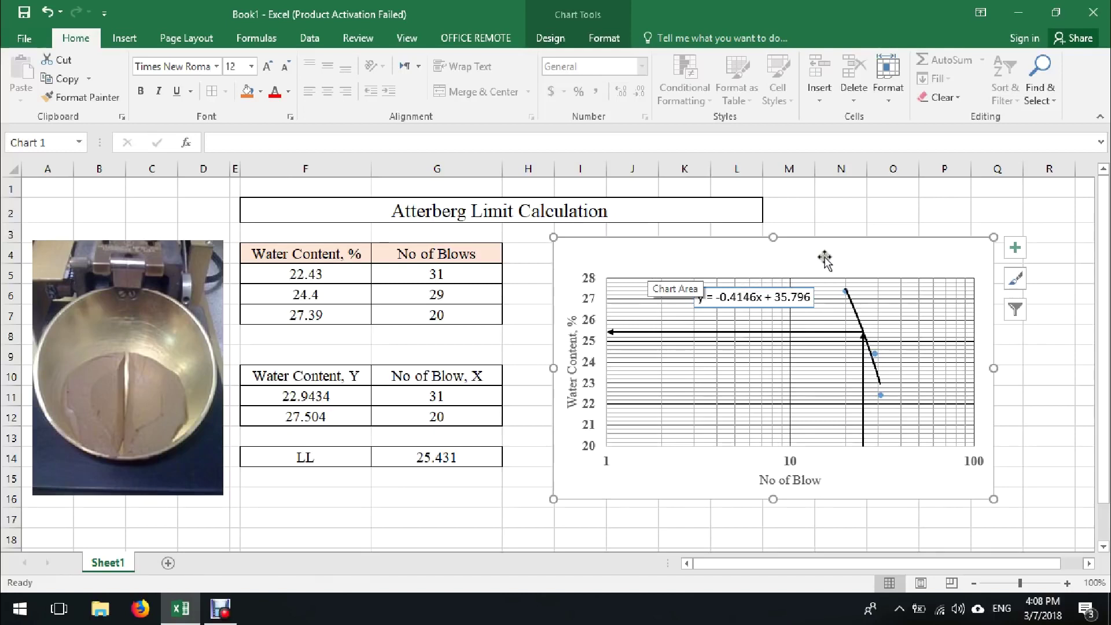
pyautogui.click(843, 218)
# Add a chart title with the Above Chart placement to the Atterberg limit chart.
pyautogui.click(804, 256)
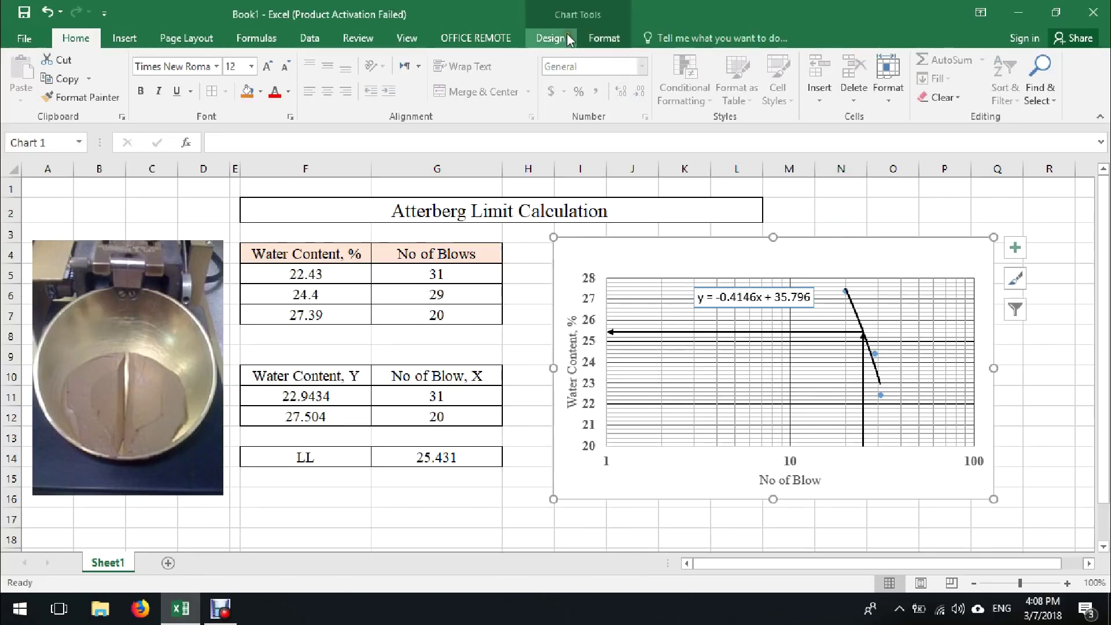
pyautogui.click(567, 39)
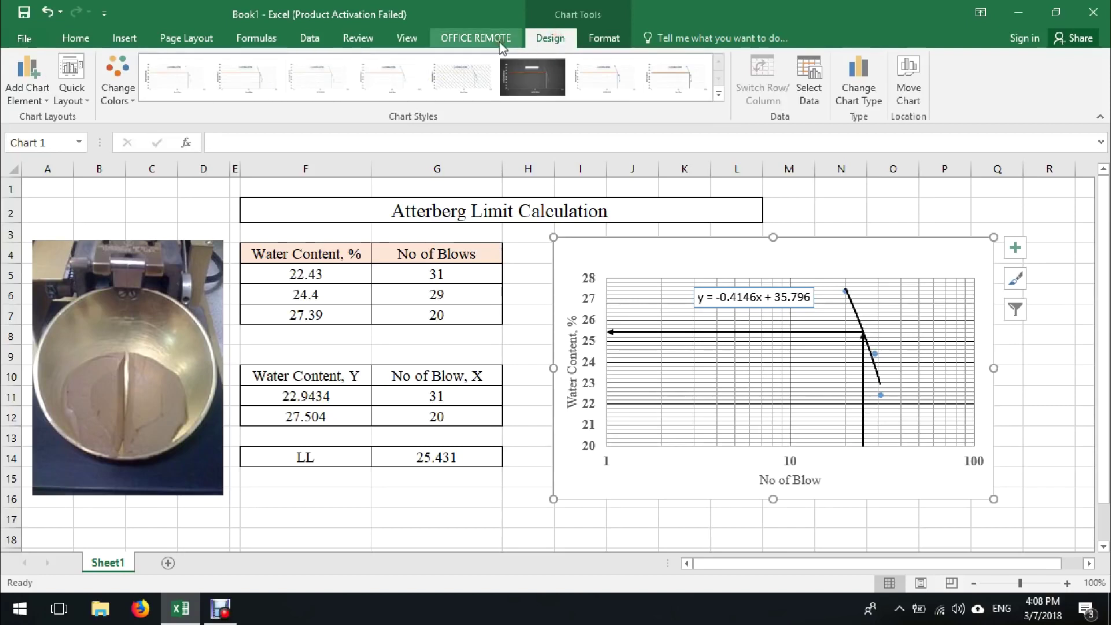
pyautogui.click(27, 89)
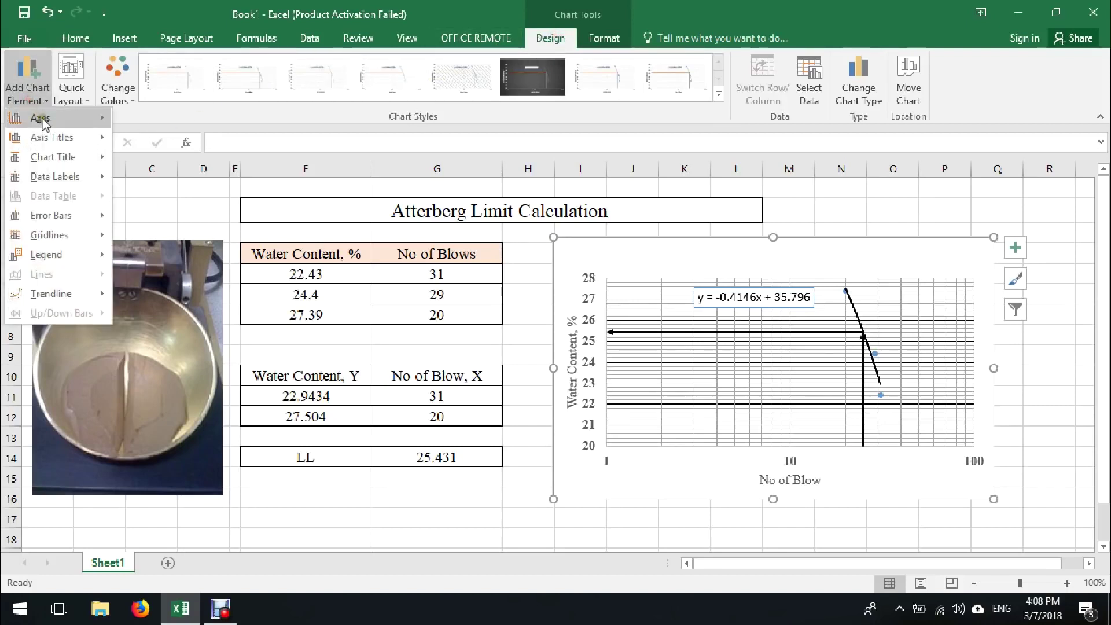
pyautogui.moveTo(46, 123)
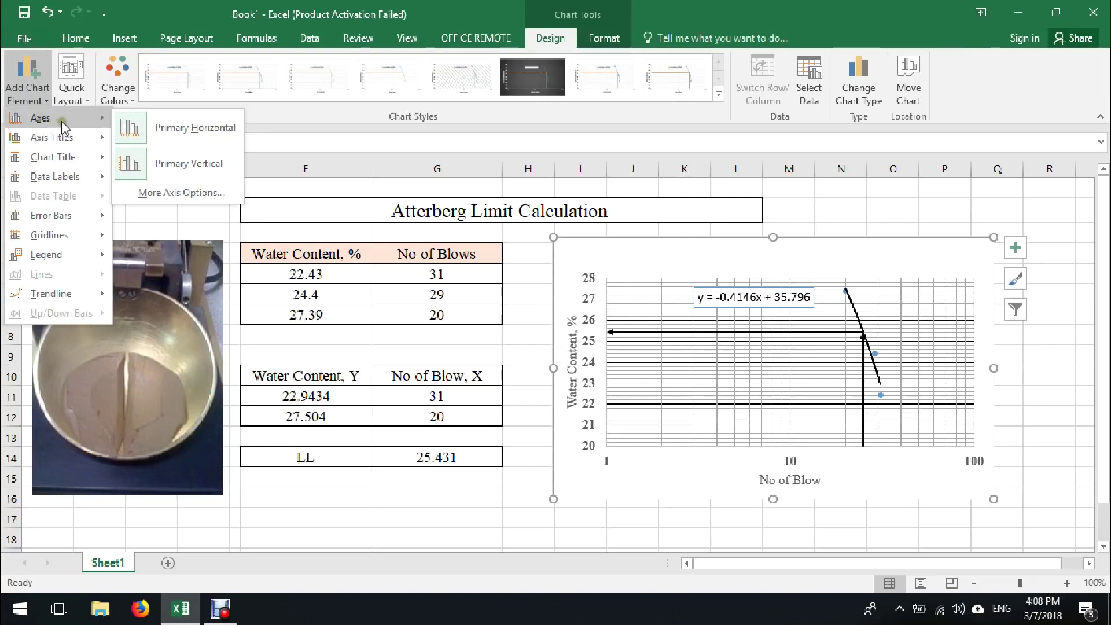
pyautogui.moveTo(71, 161)
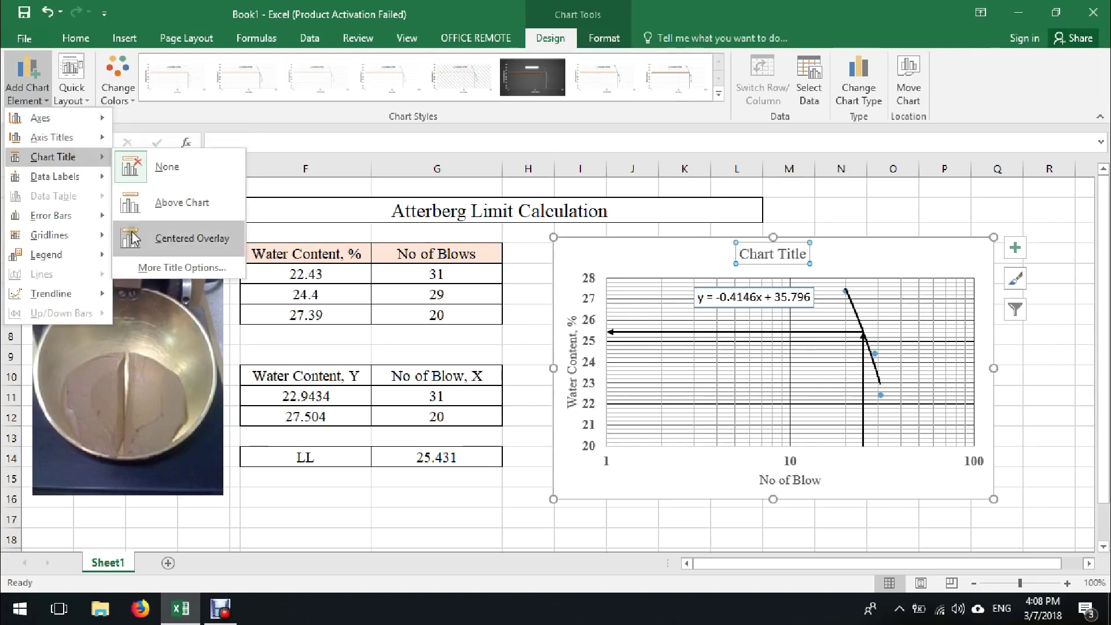
pyautogui.click(144, 202)
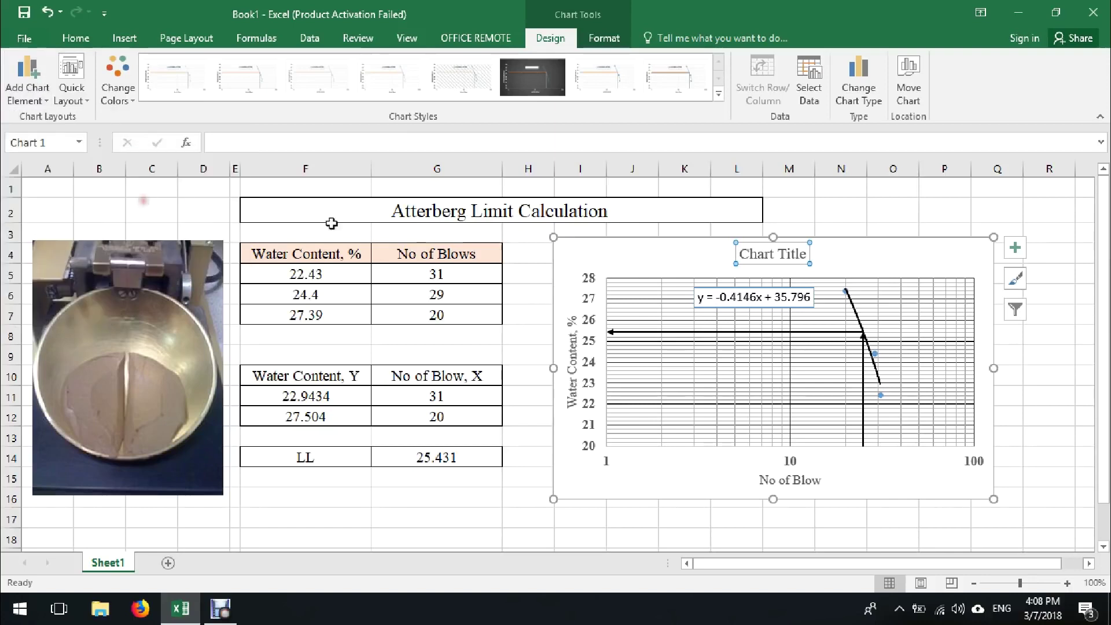
# Replace the placeholder chart title with "Atterberg Limit Chart" and deselect the chart.
pyautogui.tripleClick(764, 255)
pyautogui.write('aTTER')
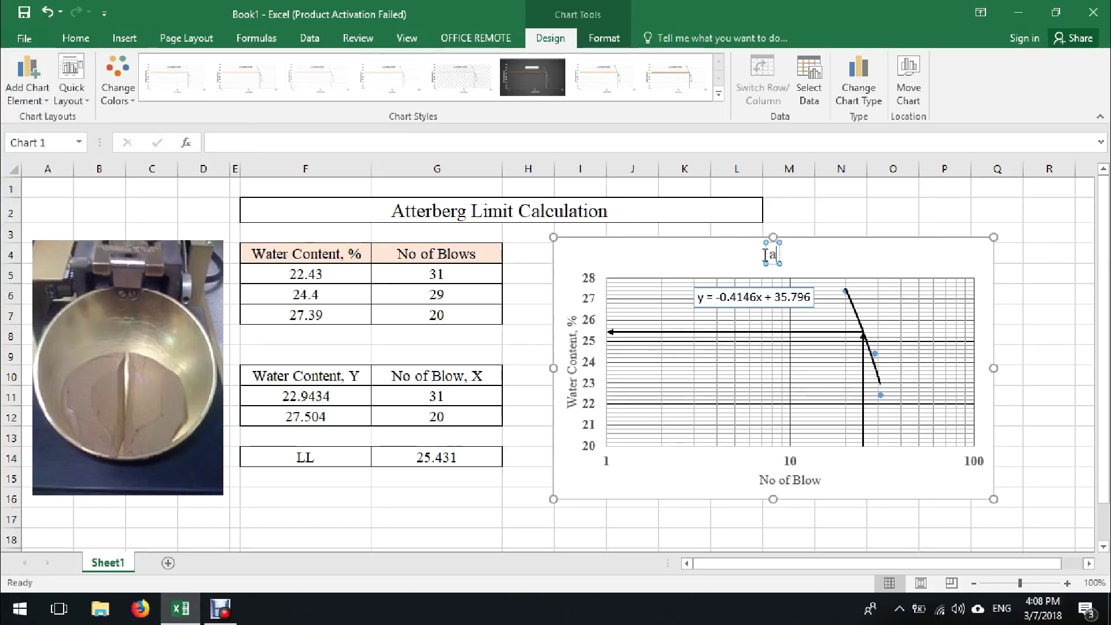
pyautogui.press('BackSpace')
pyautogui.press('BackSpace')
pyautogui.press('BackSpace')
pyautogui.press('BackSpace')
pyautogui.press('BackSpace')
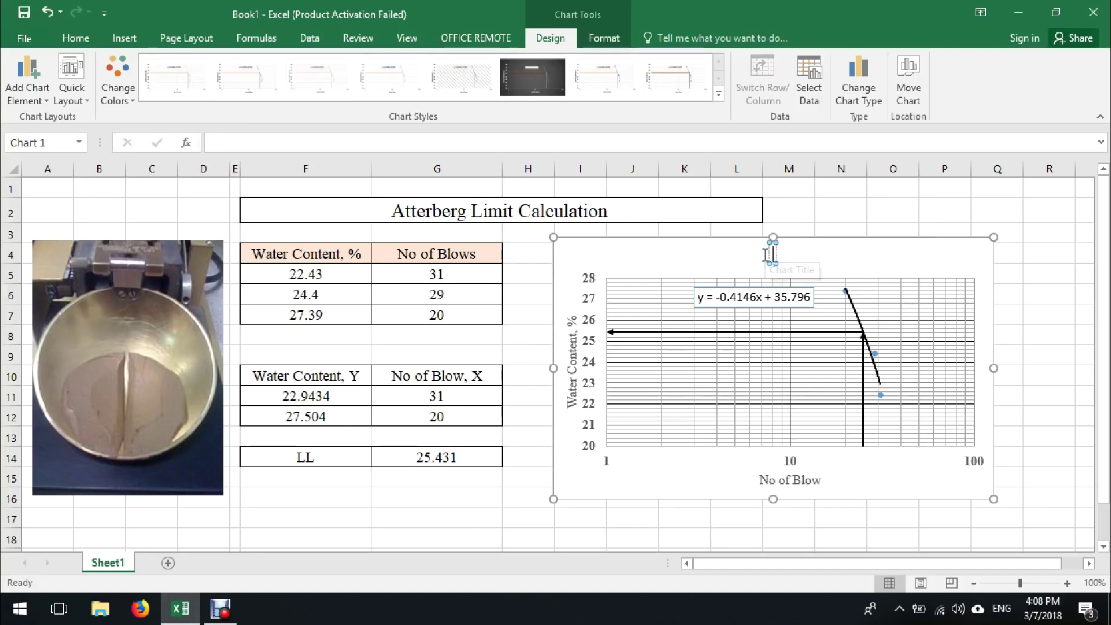
pyautogui.write('Atter')
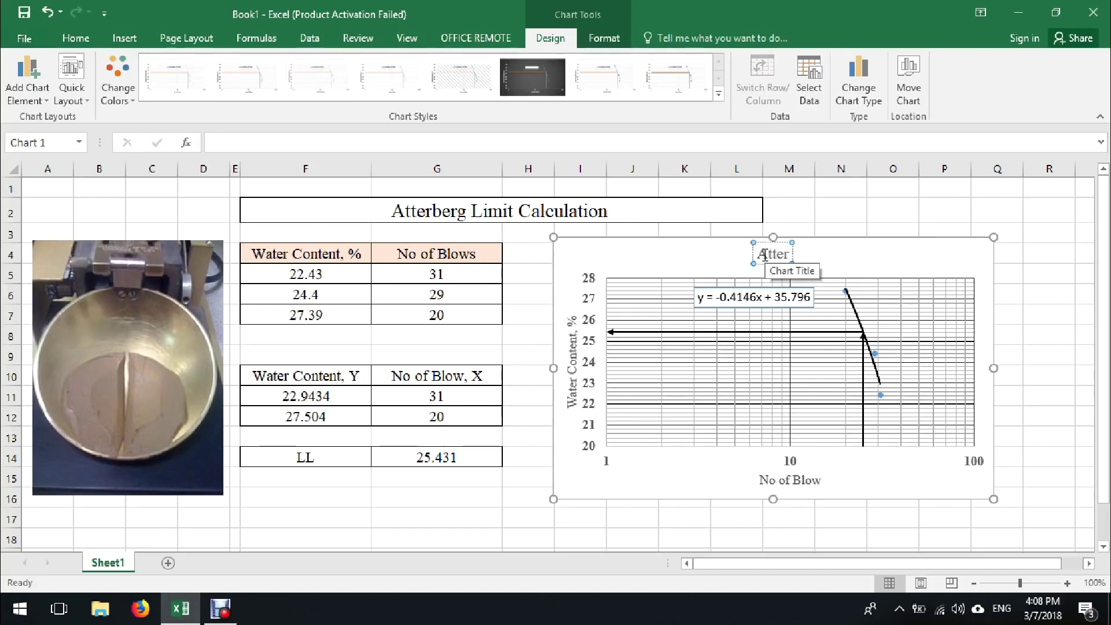
pyautogui.write('berg Limit')
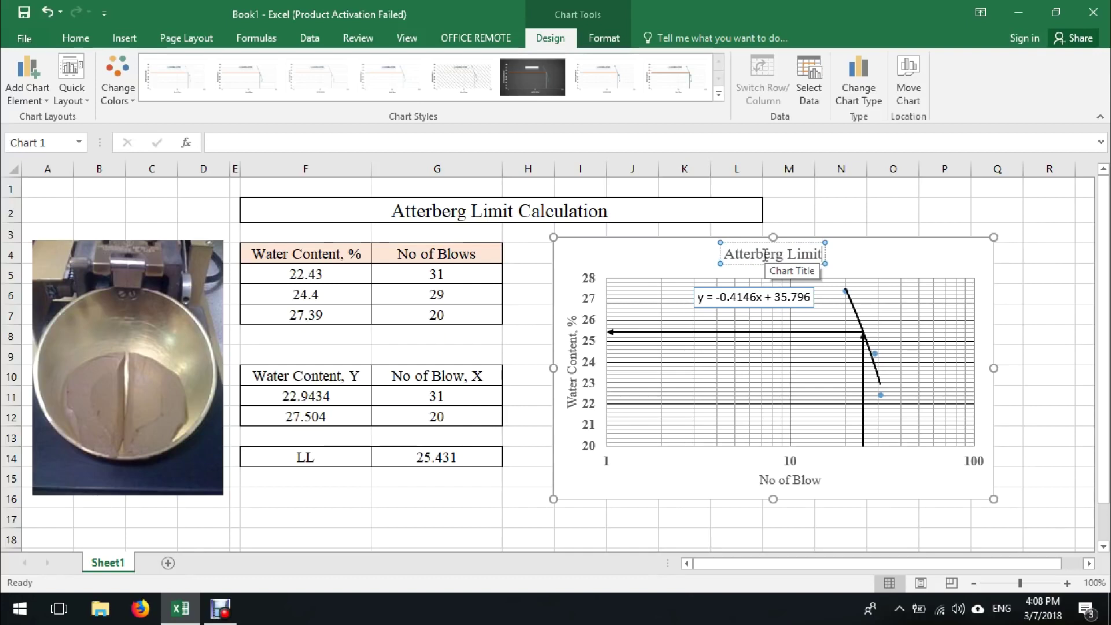
pyautogui.write(' Cha')
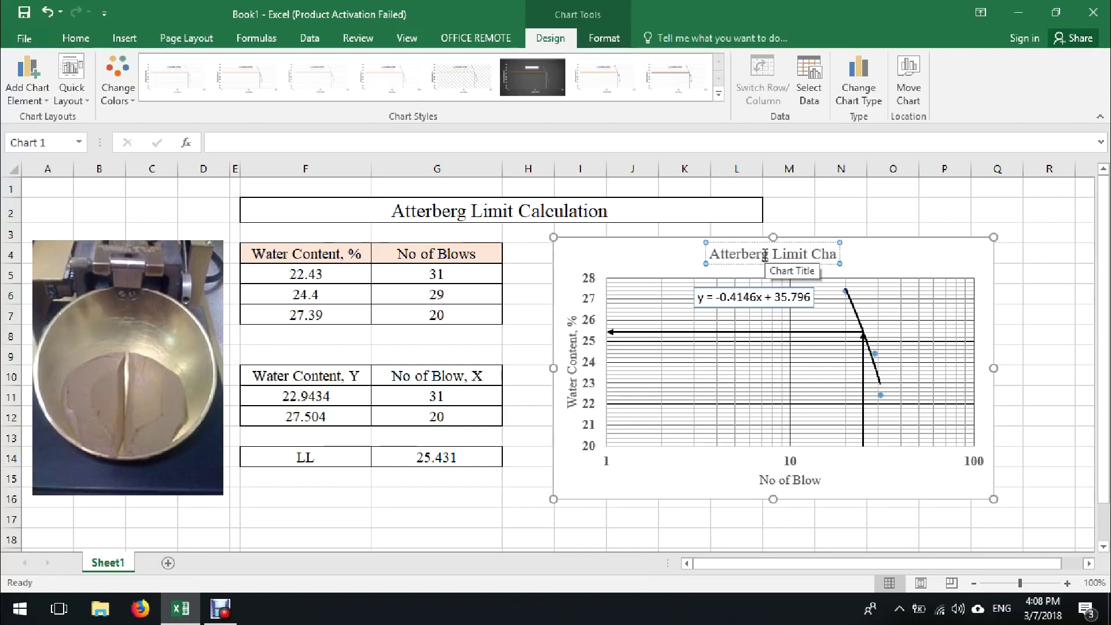
pyautogui.write('rt')
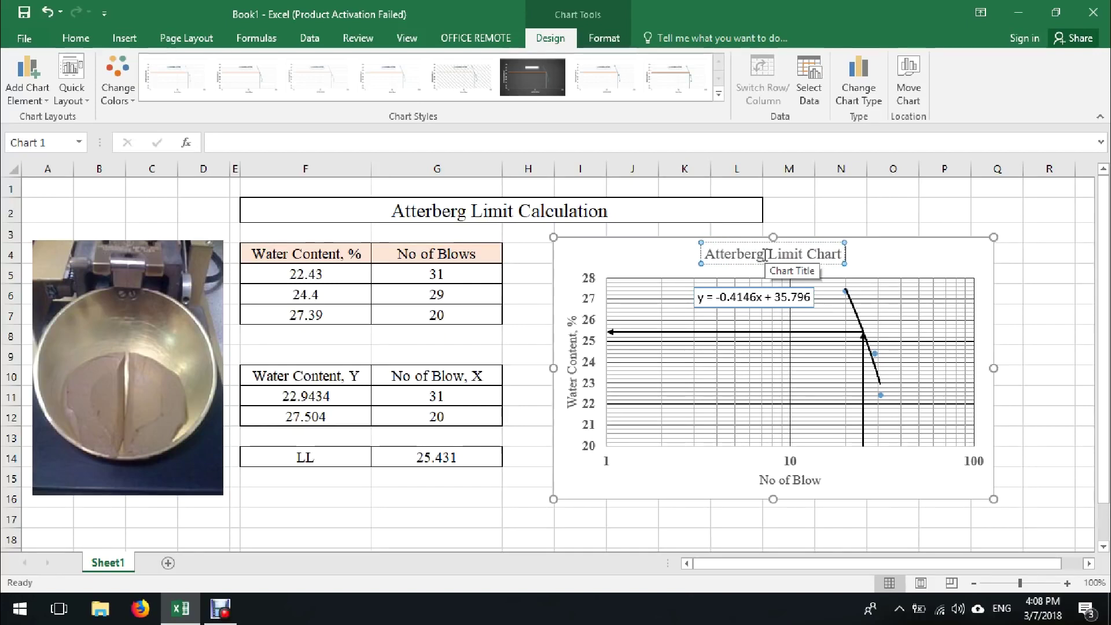
pyautogui.doubleClick(771, 249)
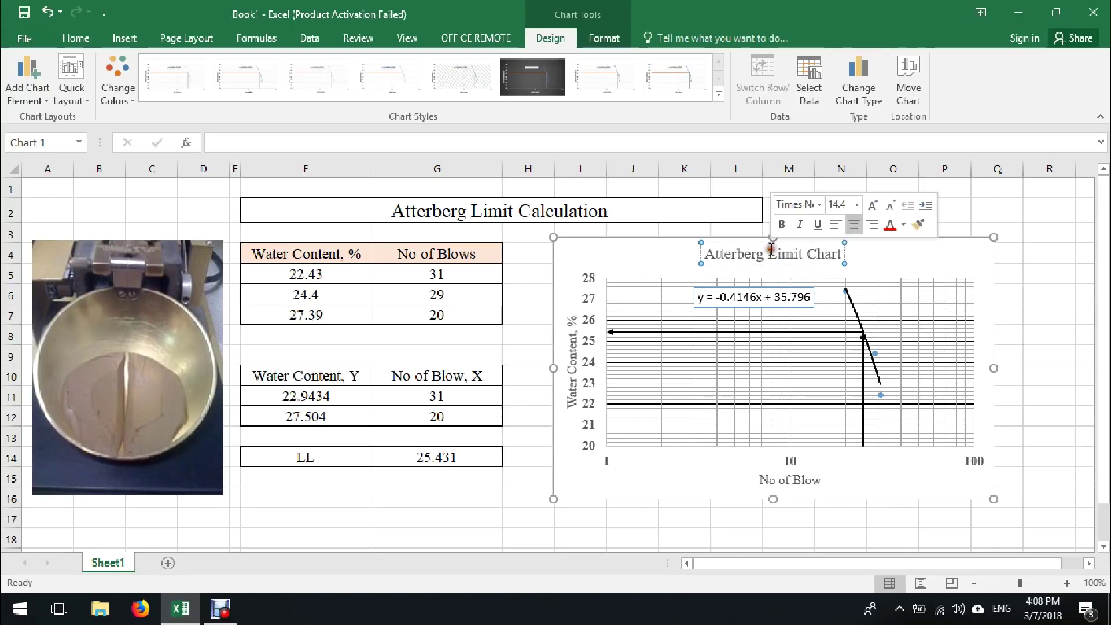
pyautogui.click(869, 255)
pyautogui.click(875, 221)
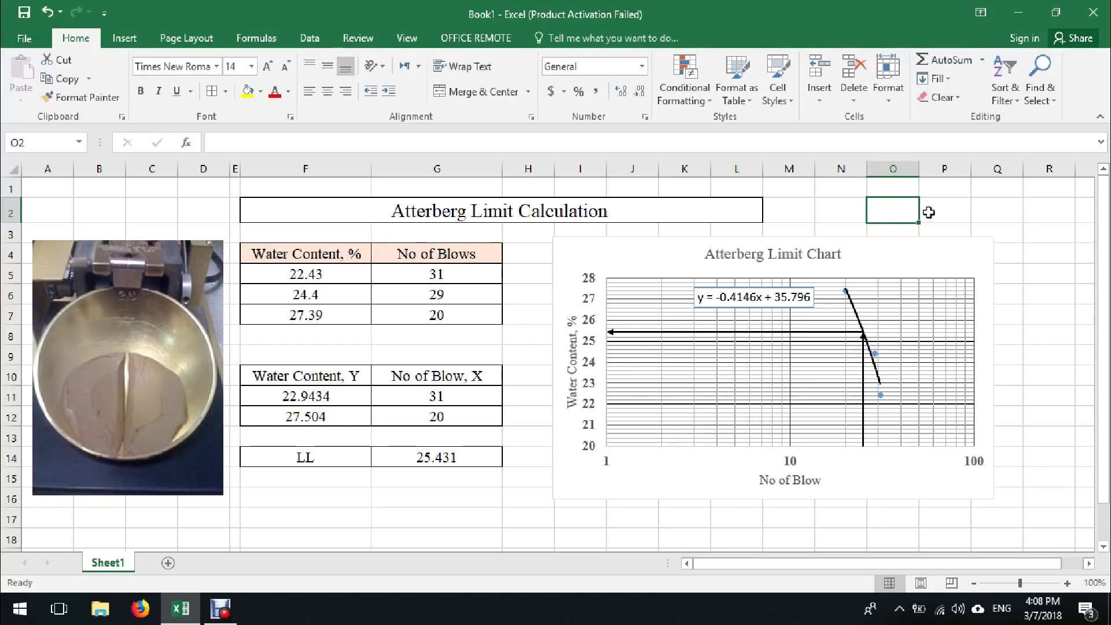
pyautogui.moveTo(937, 209); pyautogui.dragTo(849, 199)
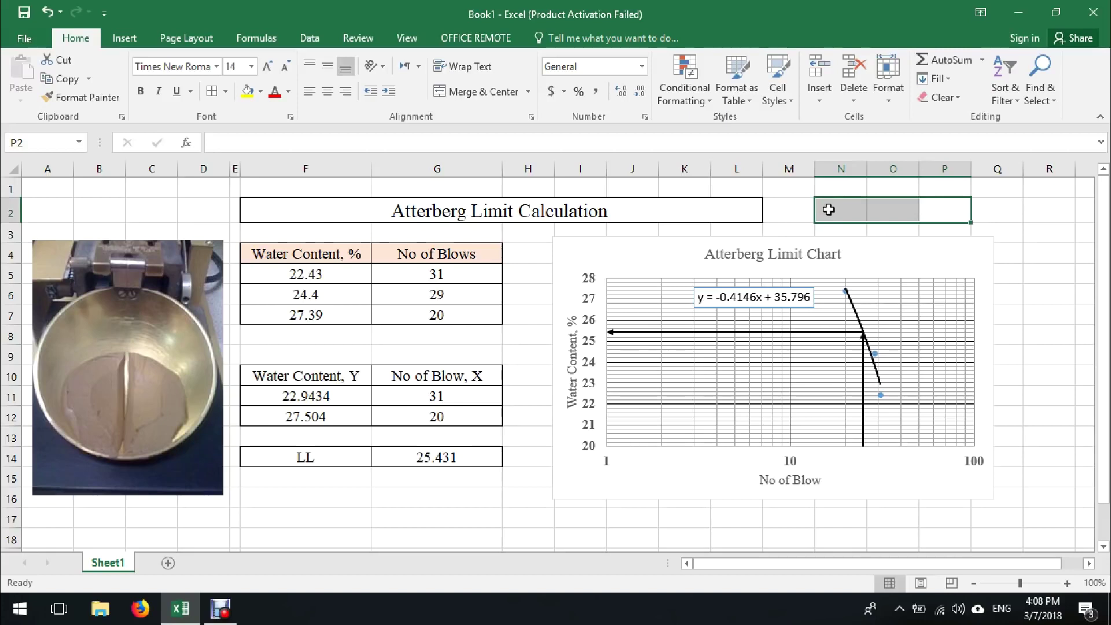
pyautogui.click(829, 209)
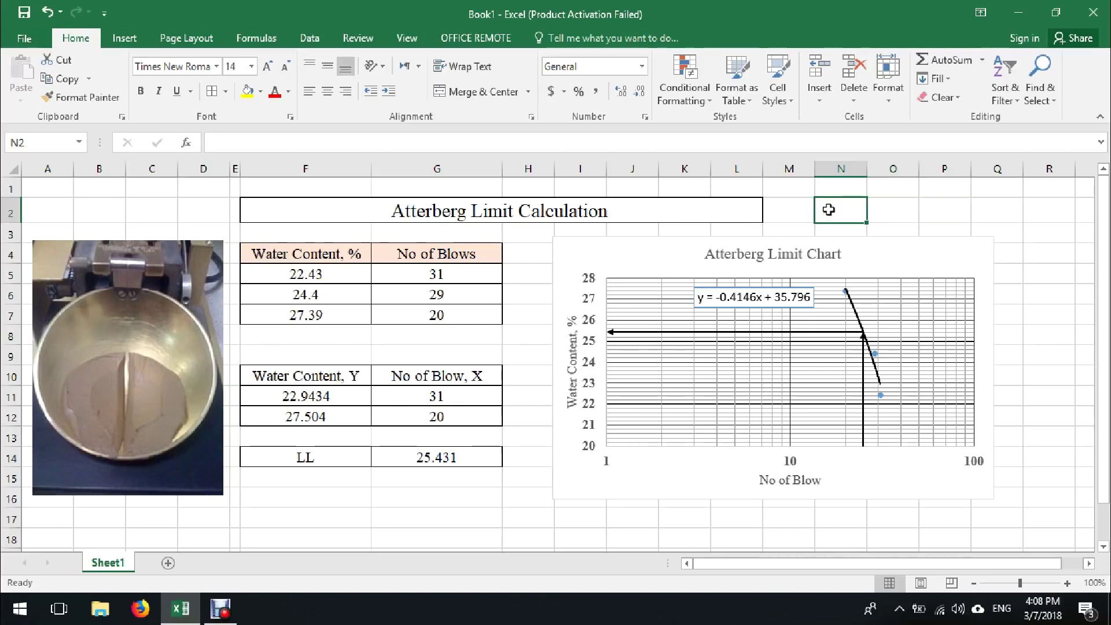